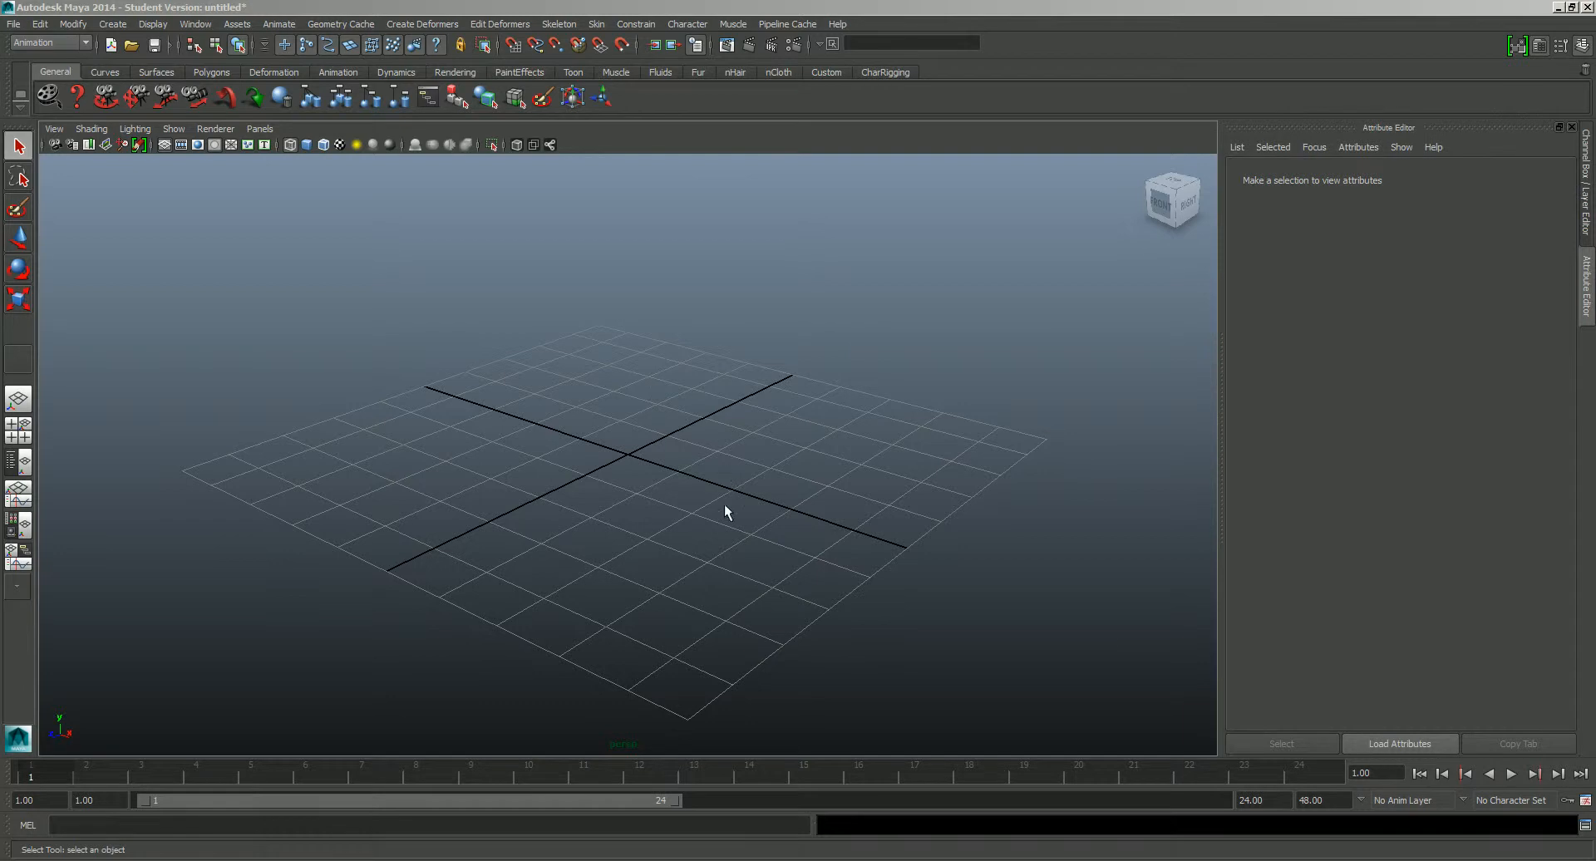
# Step: Examine the stool reference photos, the sketch with the height, width and depth dimensions, and the leg profile drawing in Windows Photo Viewer
pyautogui.keyDown('alt'); pyautogui.moveTo(724, 506); pyautogui.dragTo(700, 542); pyautogui.keyUp('alt')
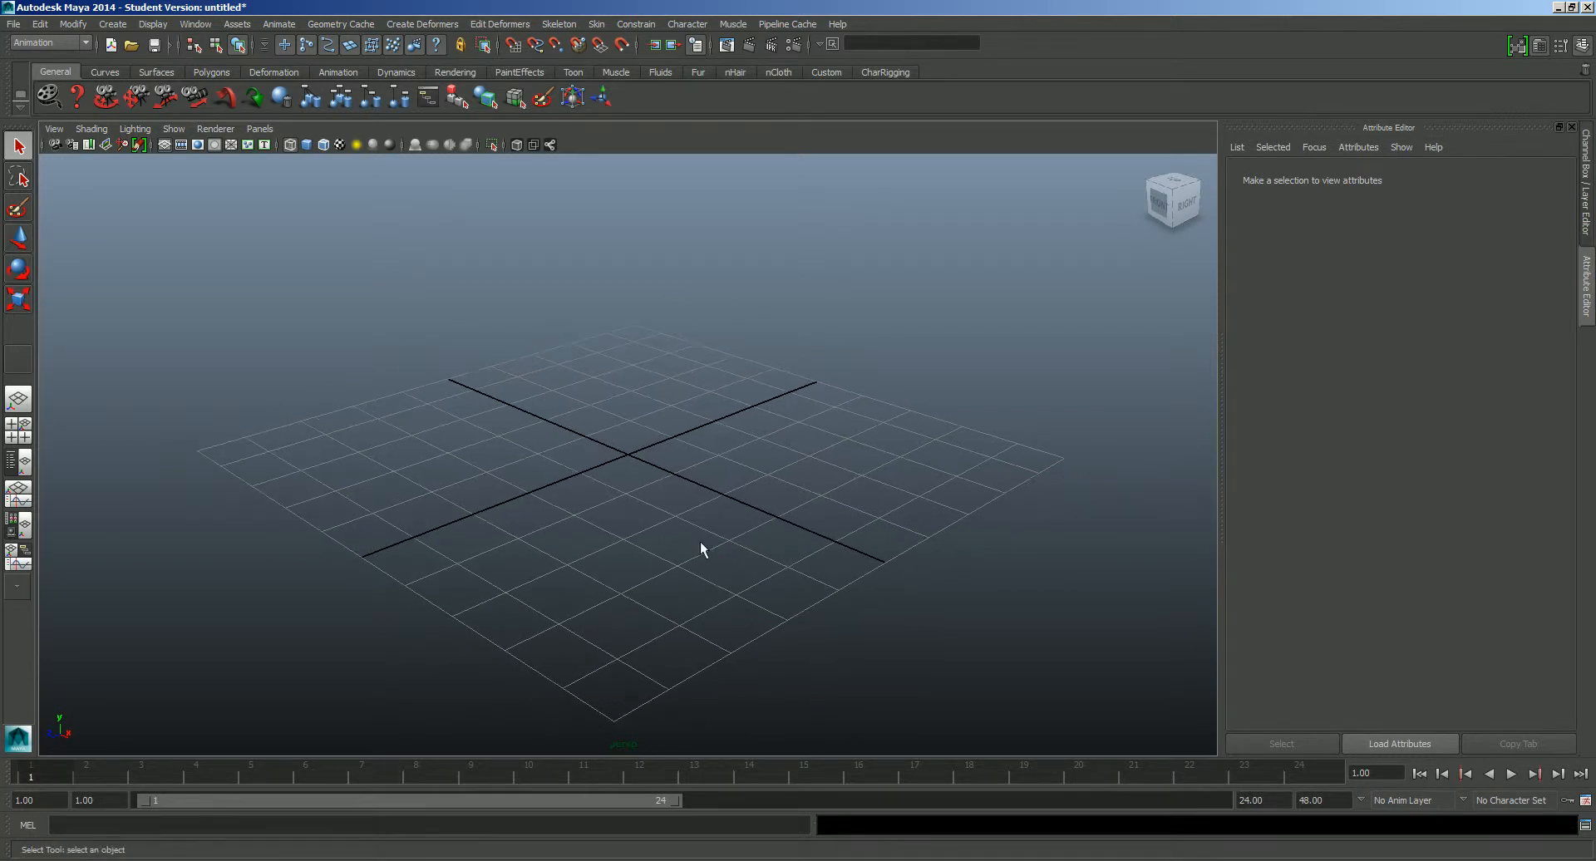
pyautogui.keyDown('alt'); pyautogui.moveTo(700, 552); pyautogui.dragTo(695, 553, button='right'); pyautogui.keyUp('alt')
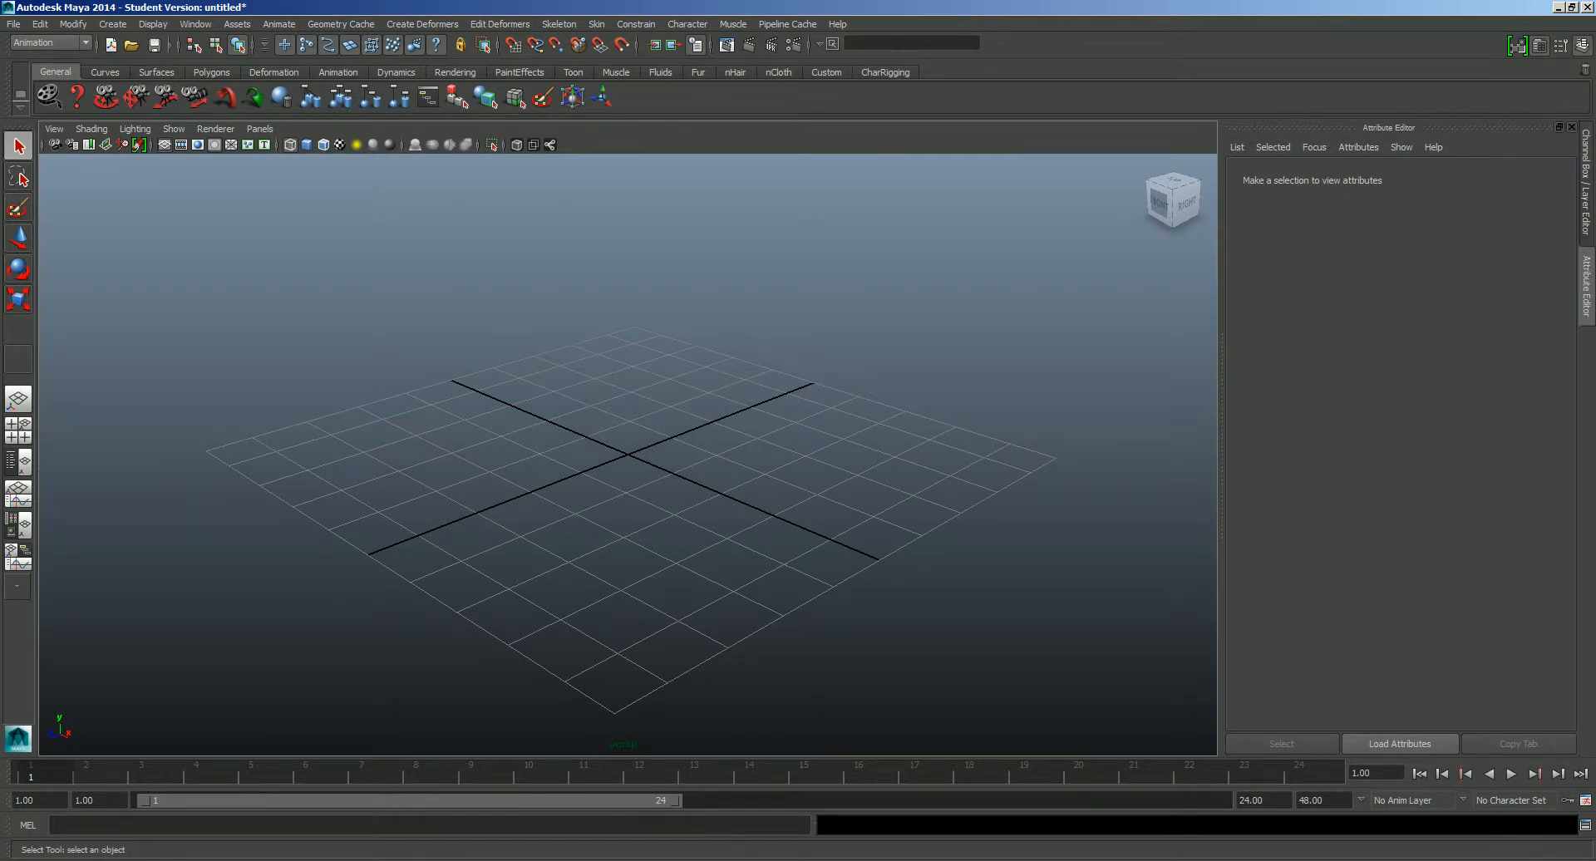
pyautogui.moveTo(1595, 415); pyautogui.dragTo(1008, 49)
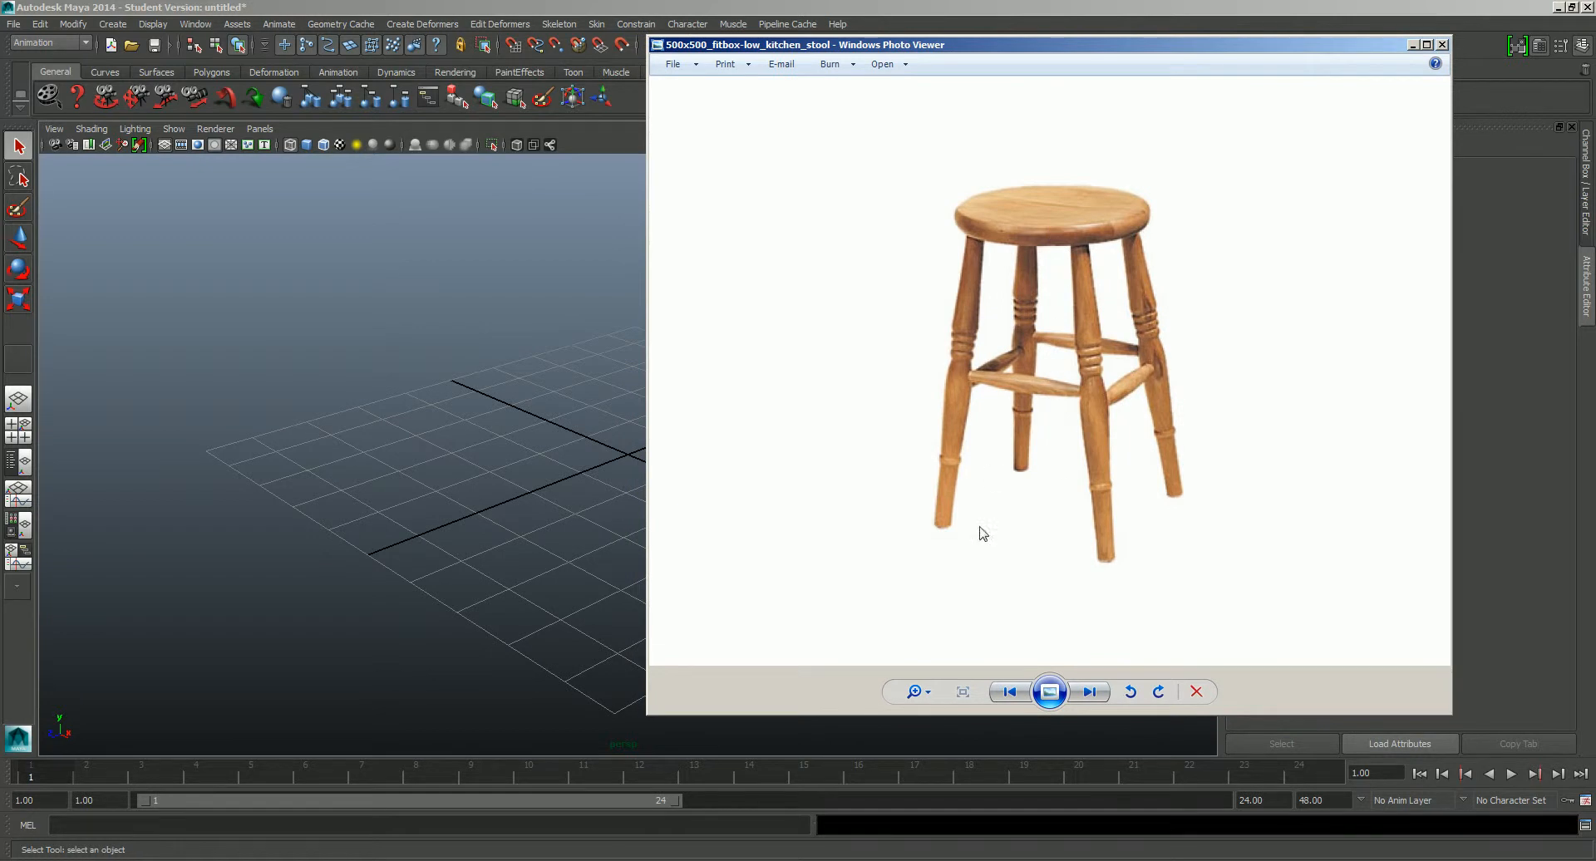
pyautogui.click(1086, 695)
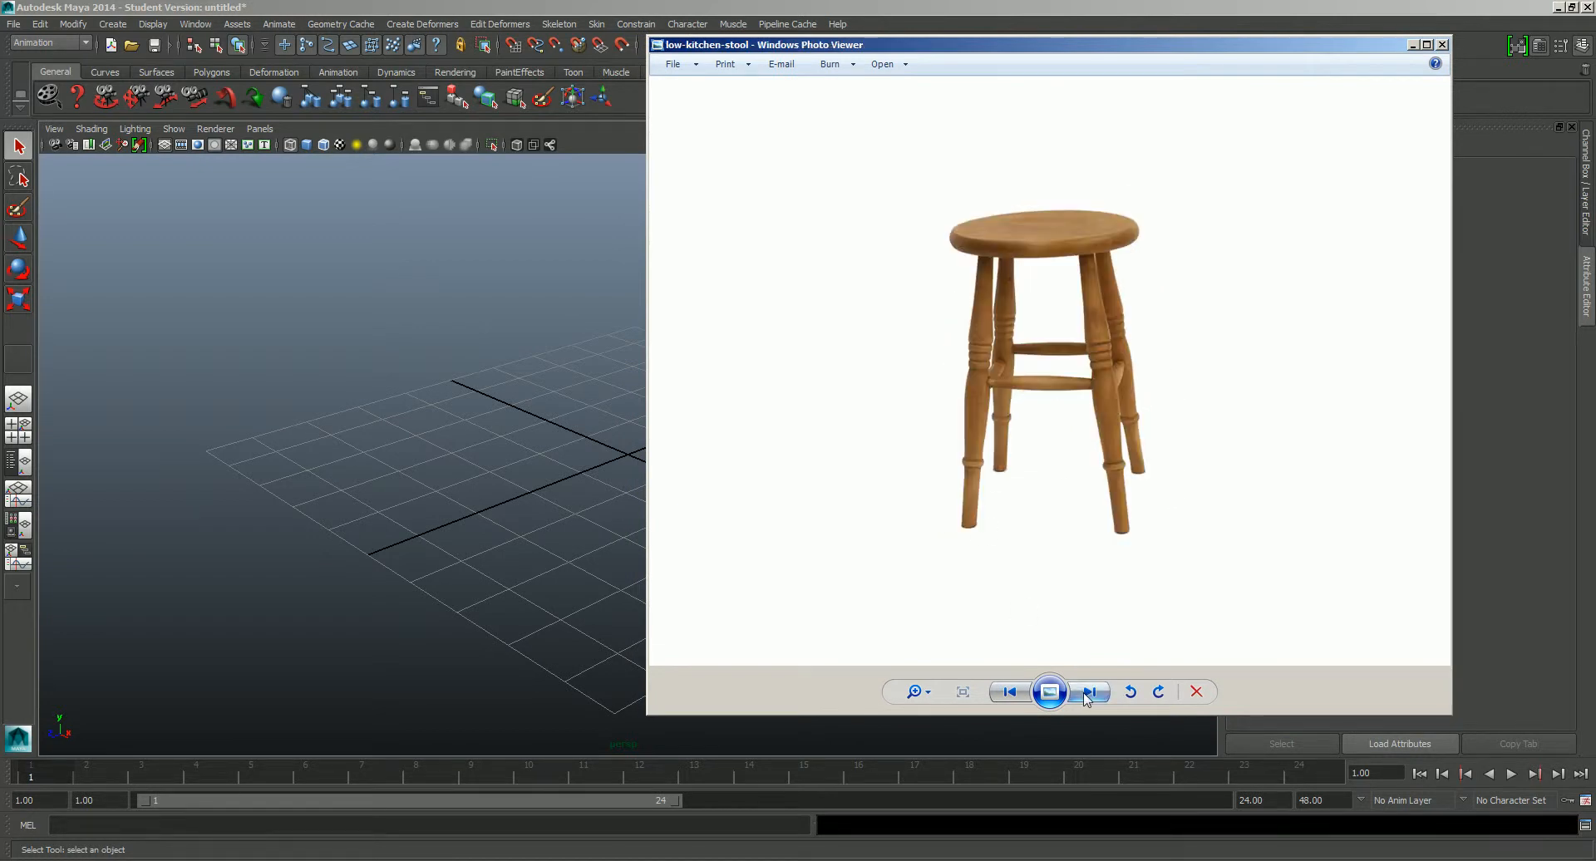
pyautogui.click(1087, 695)
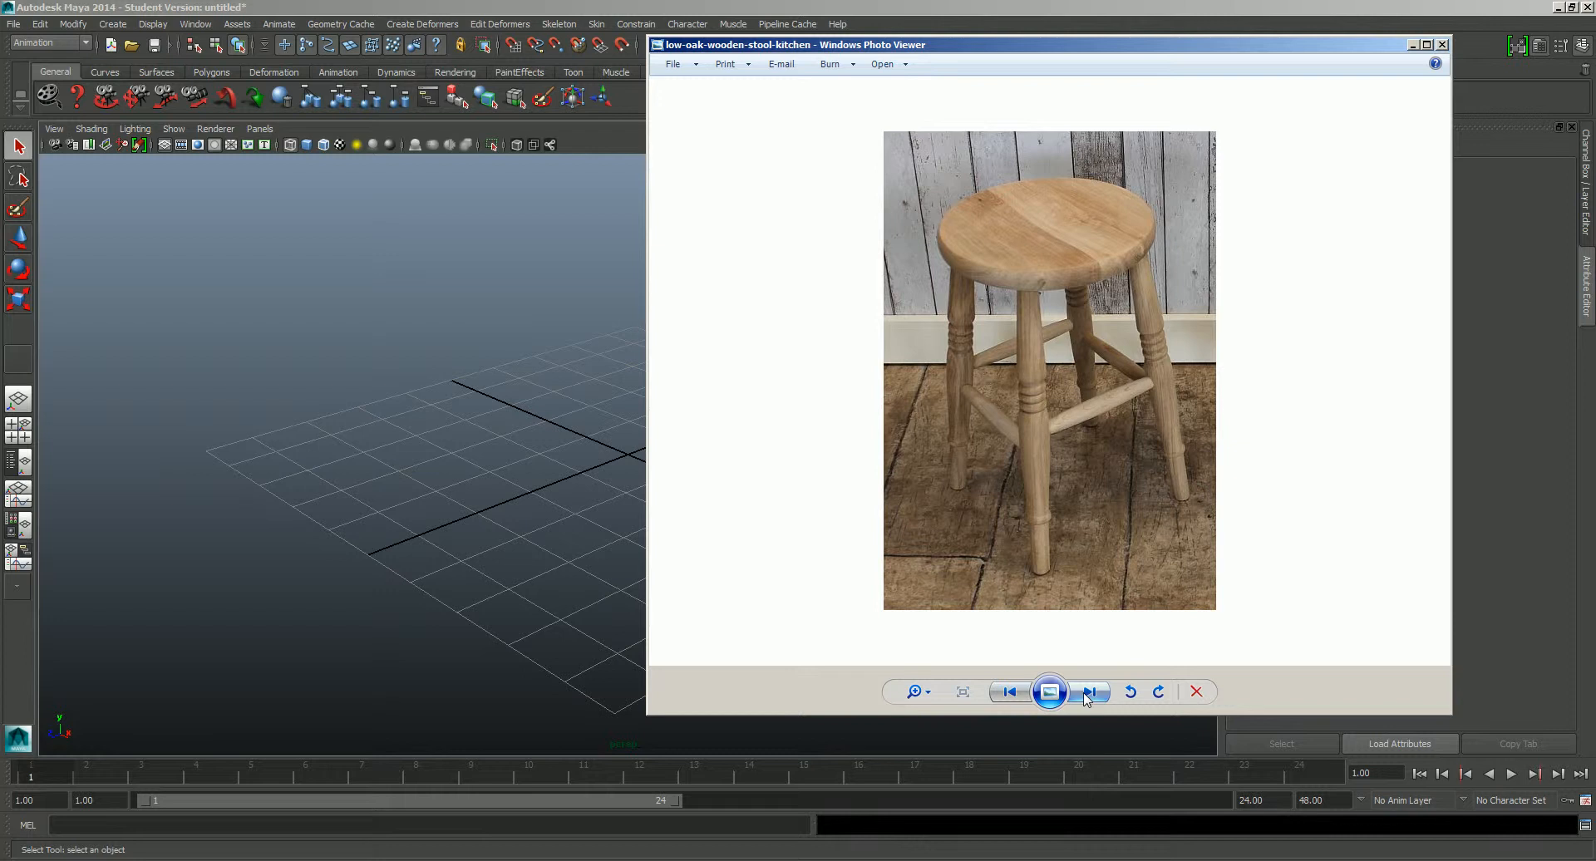
pyautogui.click(1087, 694)
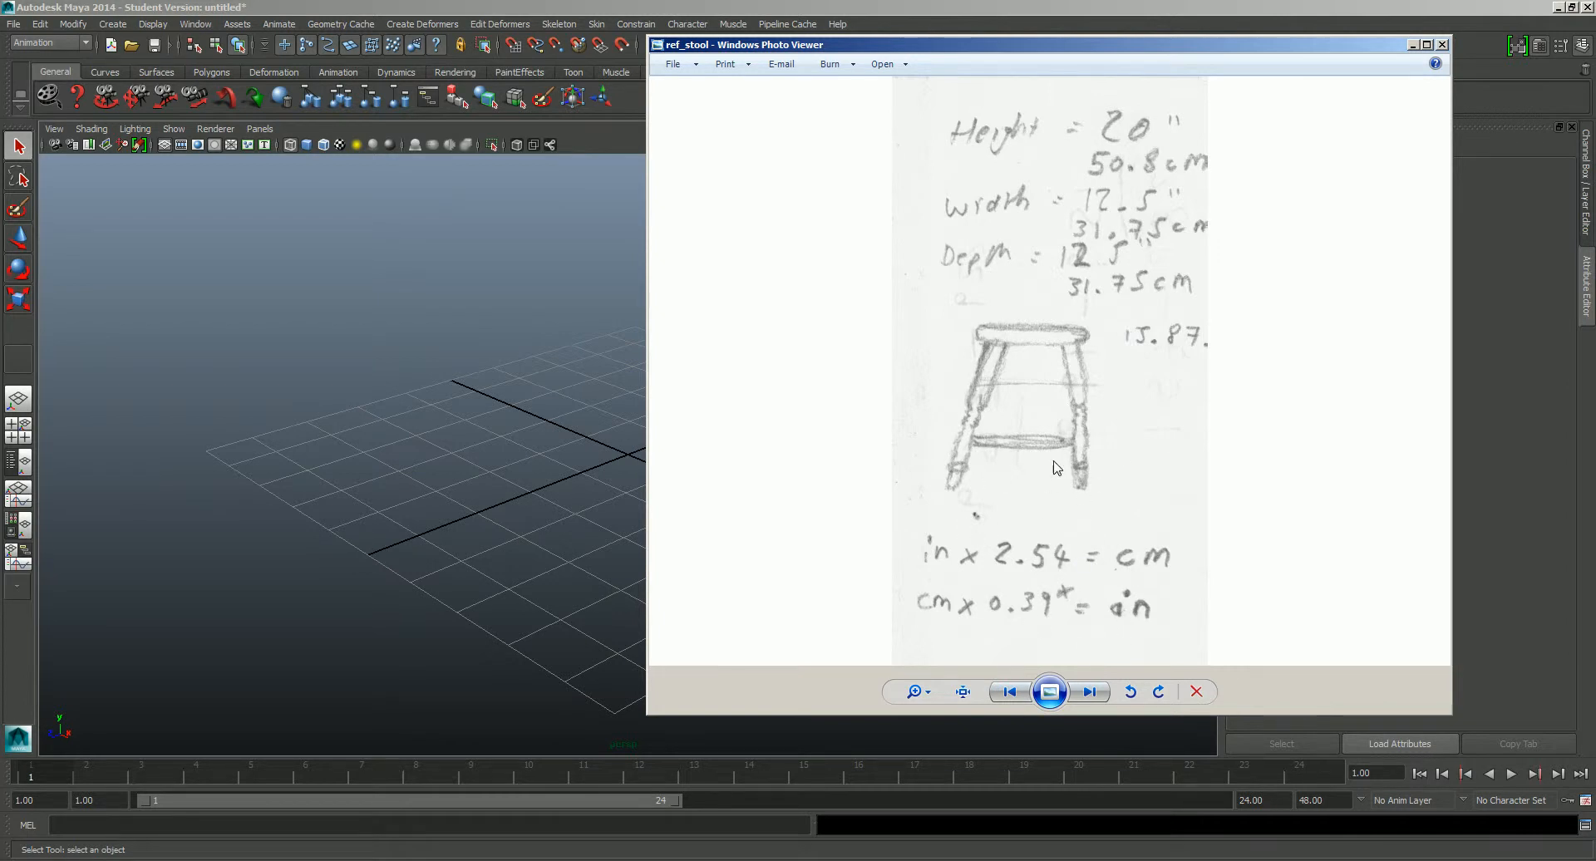
pyautogui.click(1088, 690)
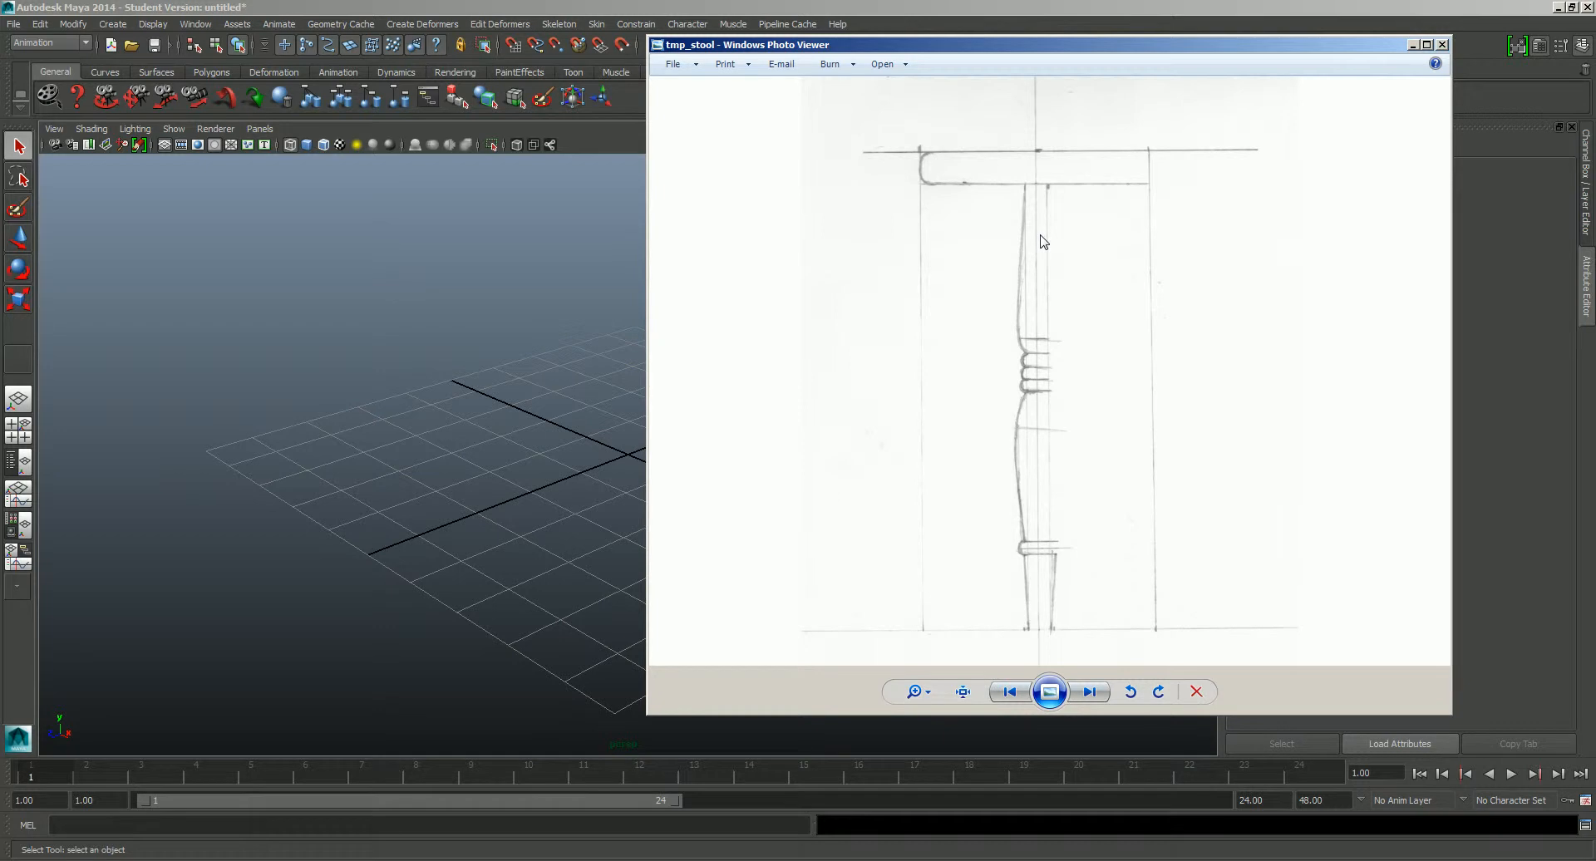
pyautogui.click(1020, 690)
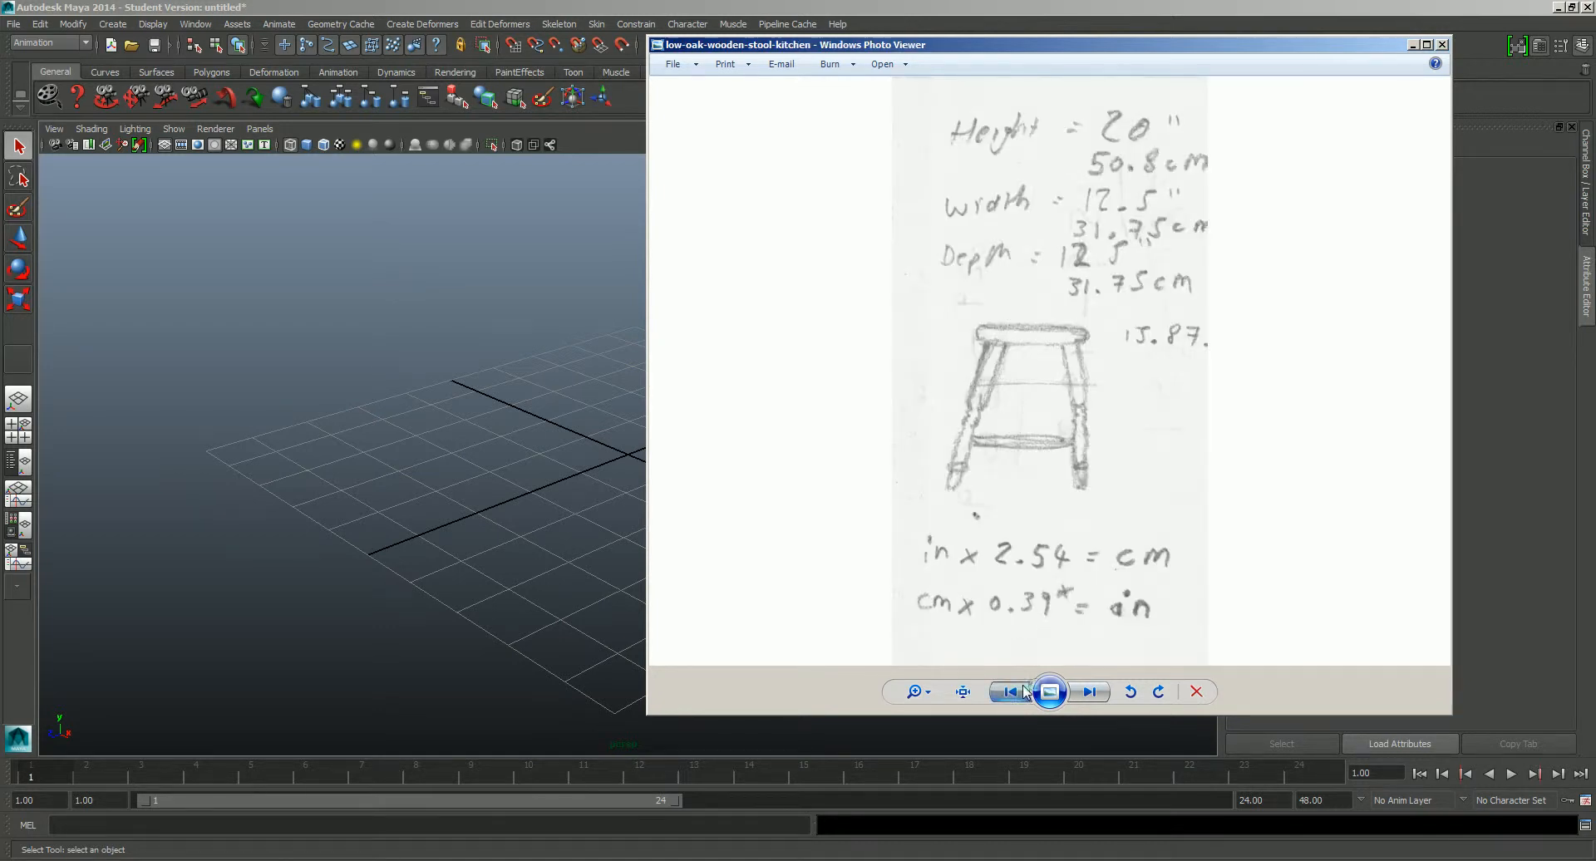
pyautogui.click(1010, 693)
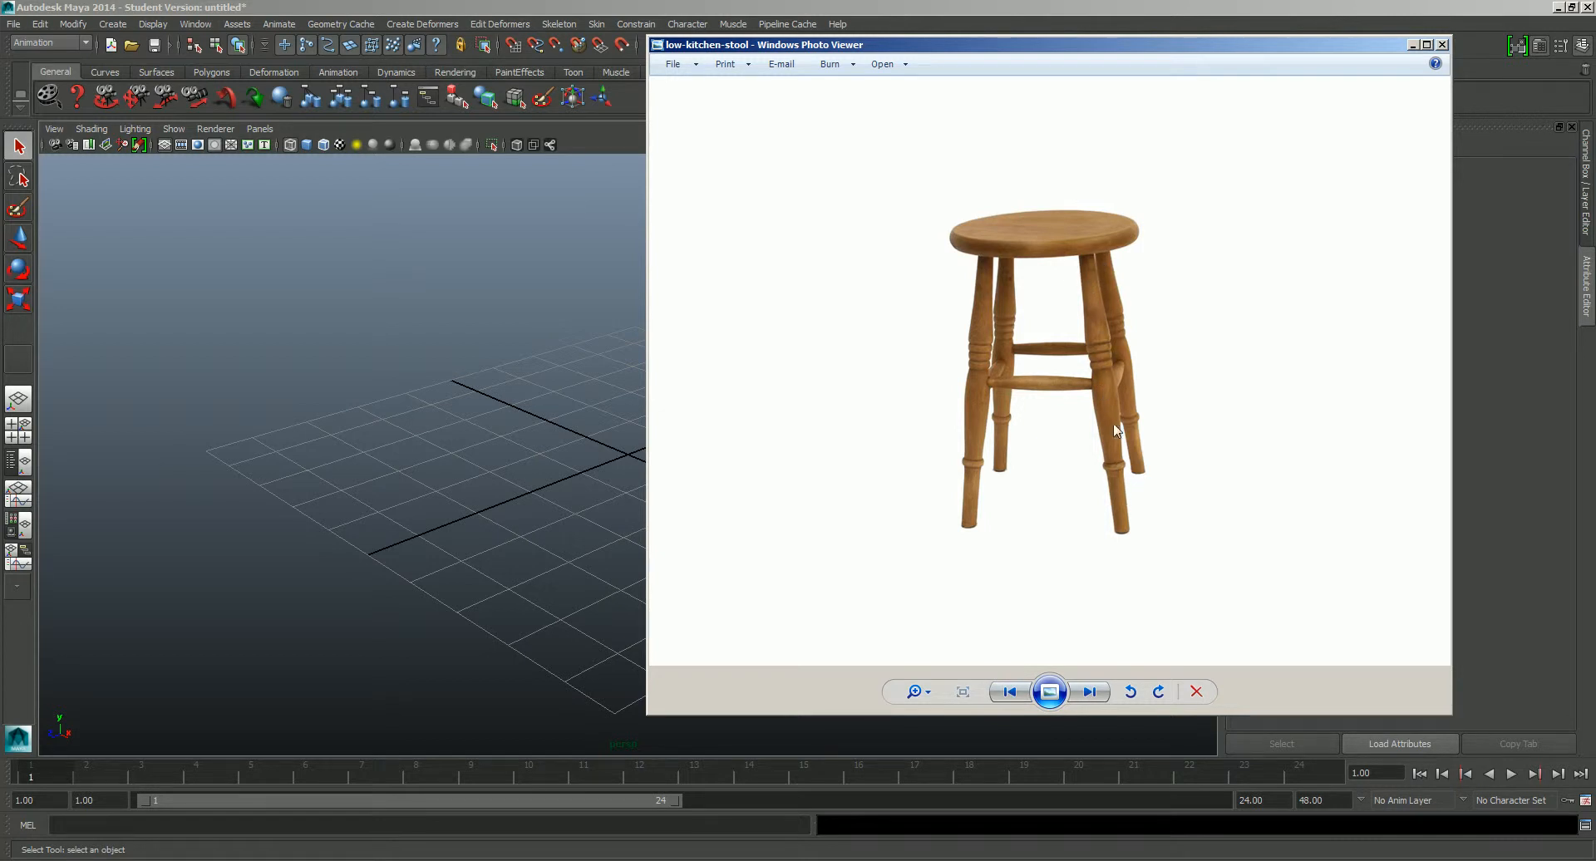
pyautogui.click(1088, 692)
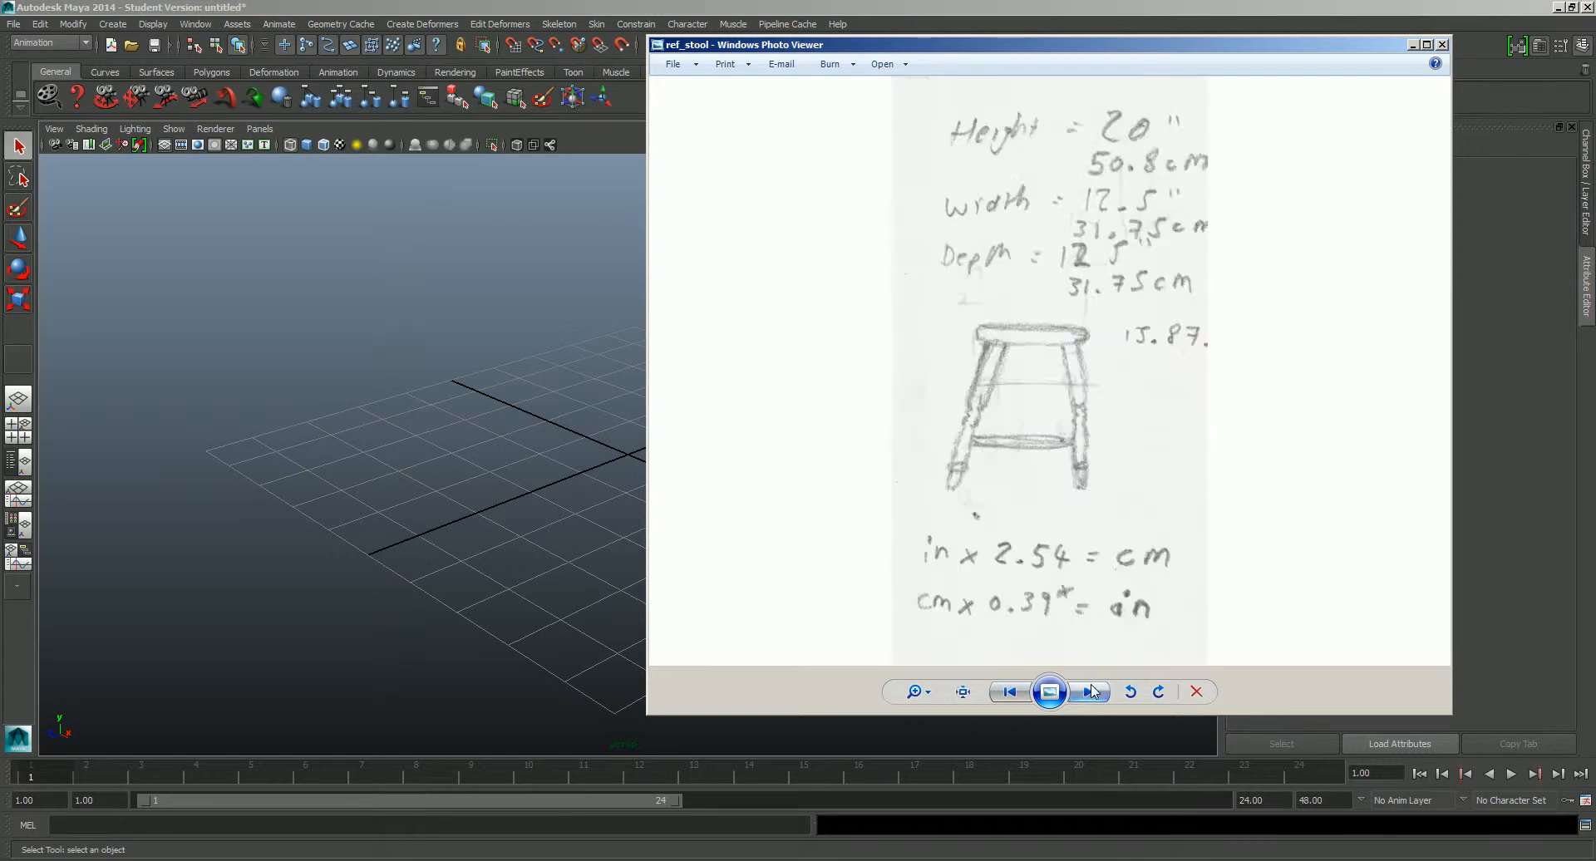
pyautogui.click(1088, 691)
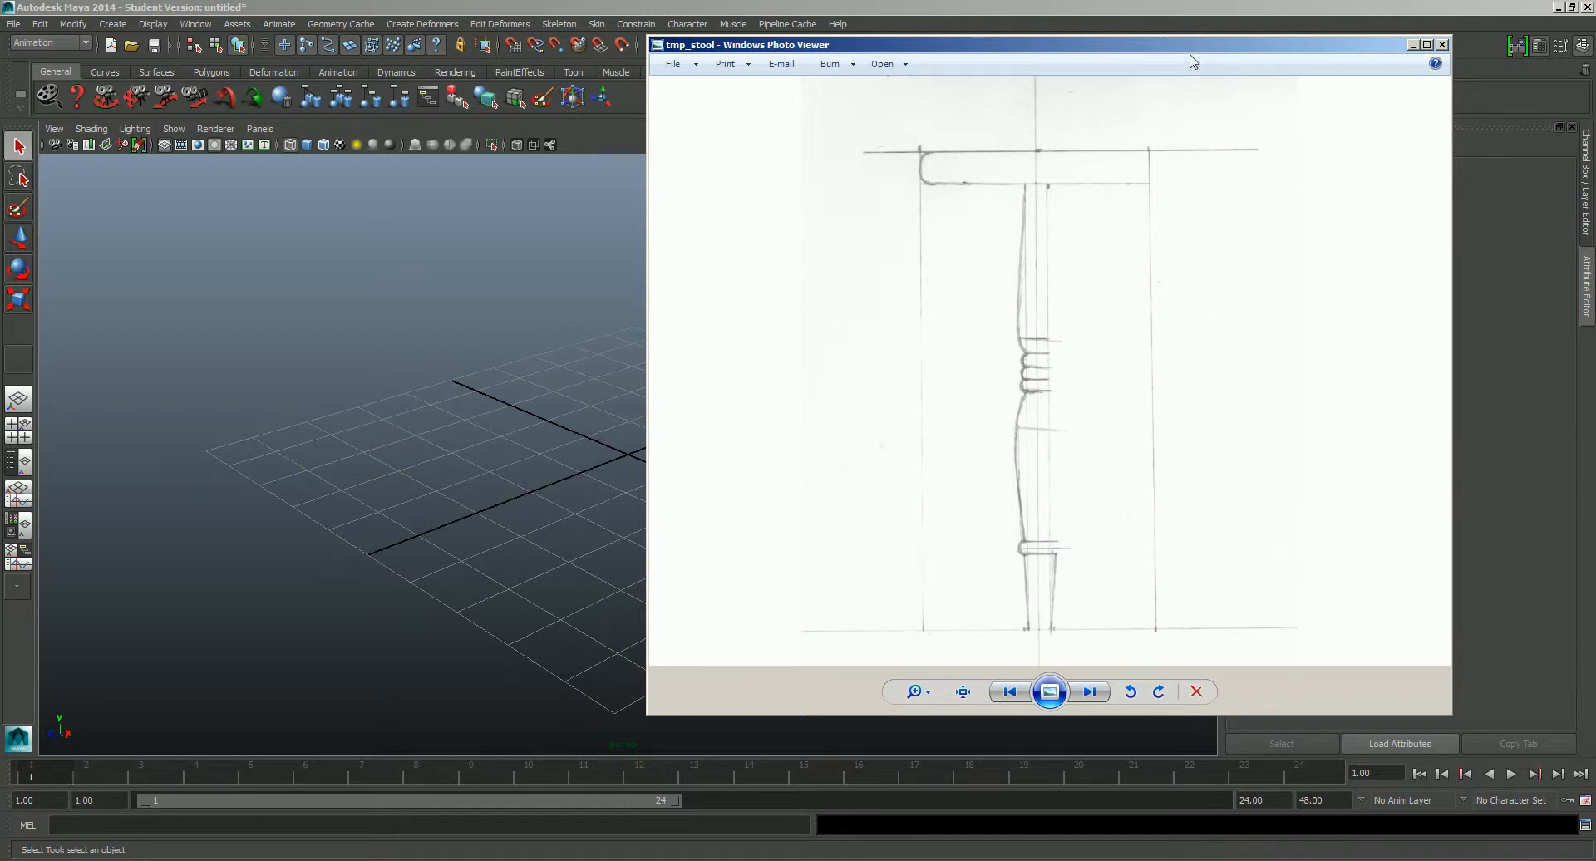
pyautogui.moveTo(1184, 45); pyautogui.dragTo(1595, 241)
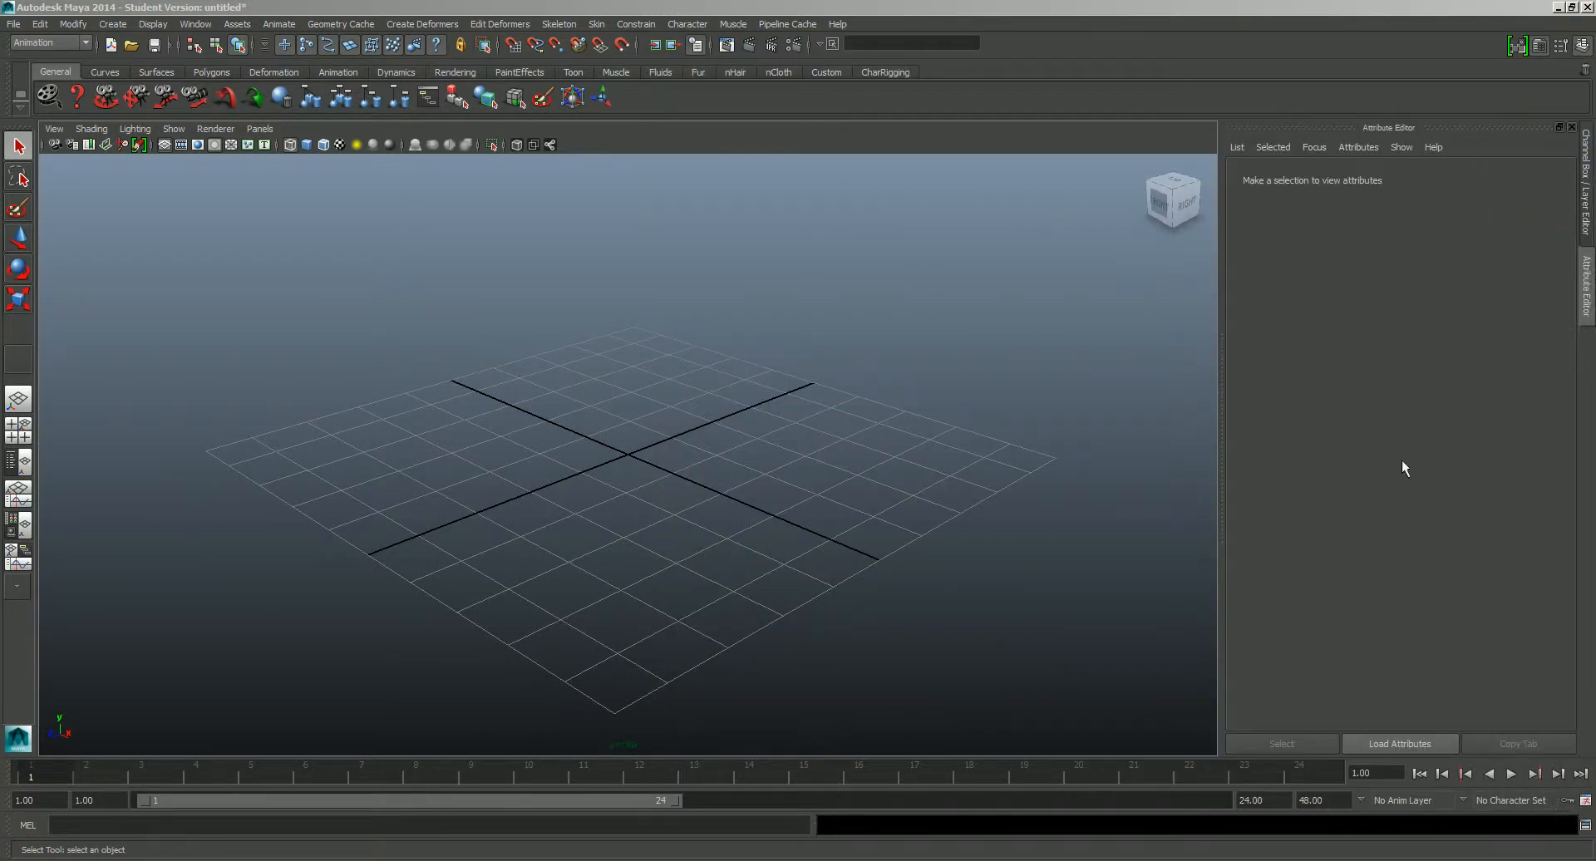
# Step: Set the current project to the Prjct_ModW_01 folder in J:\2104-15\Teaching\Year 1\CFT2127-Intro to 3D Modeling and Animation\Week_02
pyautogui.click(908, 466)
pyautogui.keyDown('alt'); pyautogui.moveTo(905, 468); pyautogui.dragTo(780, 524); pyautogui.keyUp('alt')
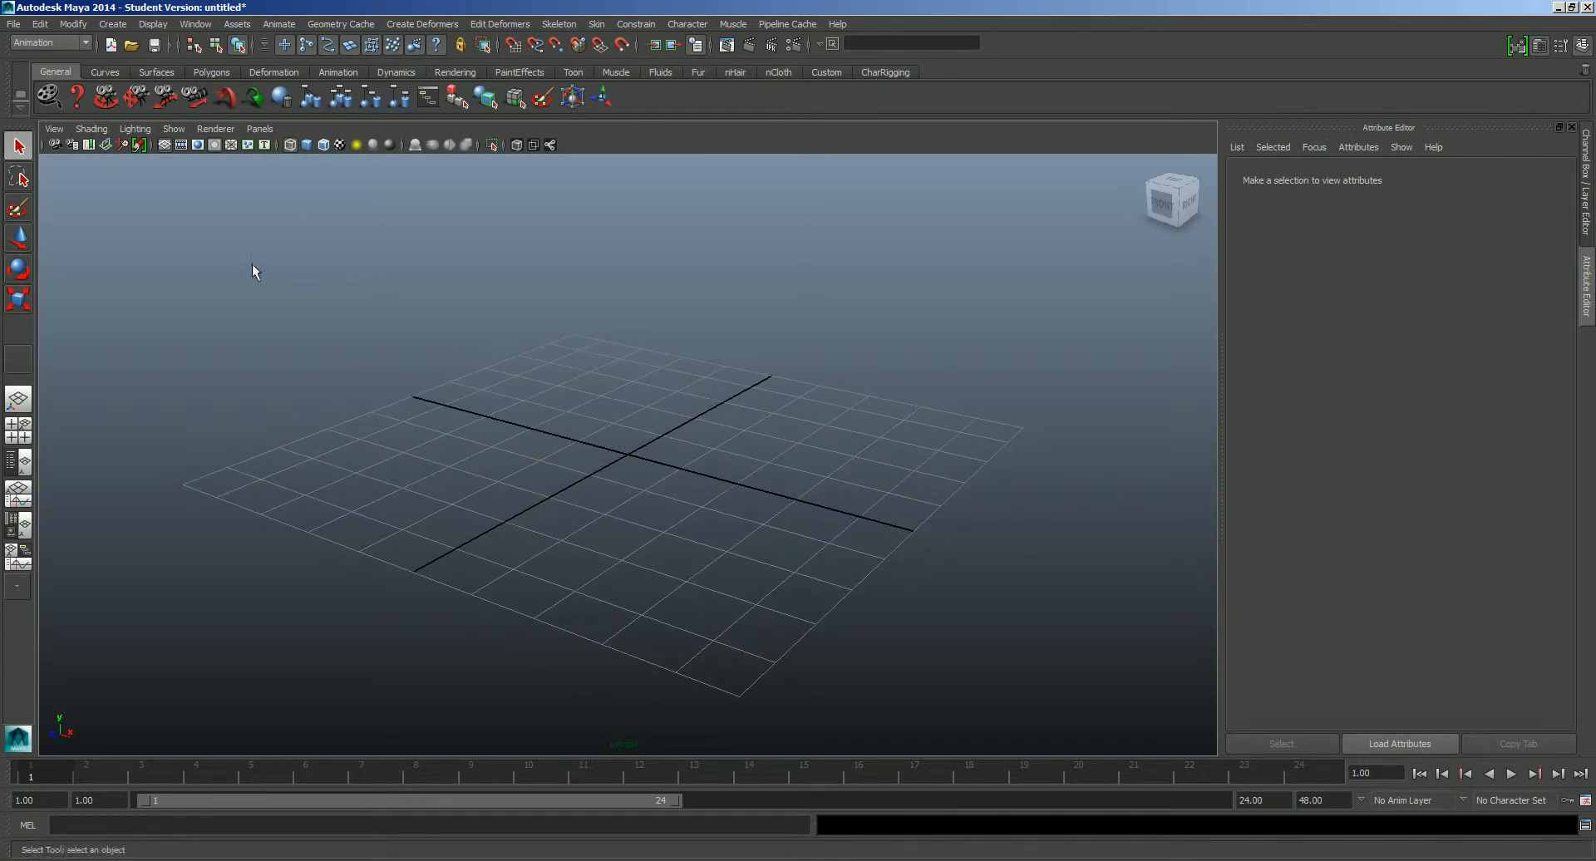
pyautogui.click(14, 24)
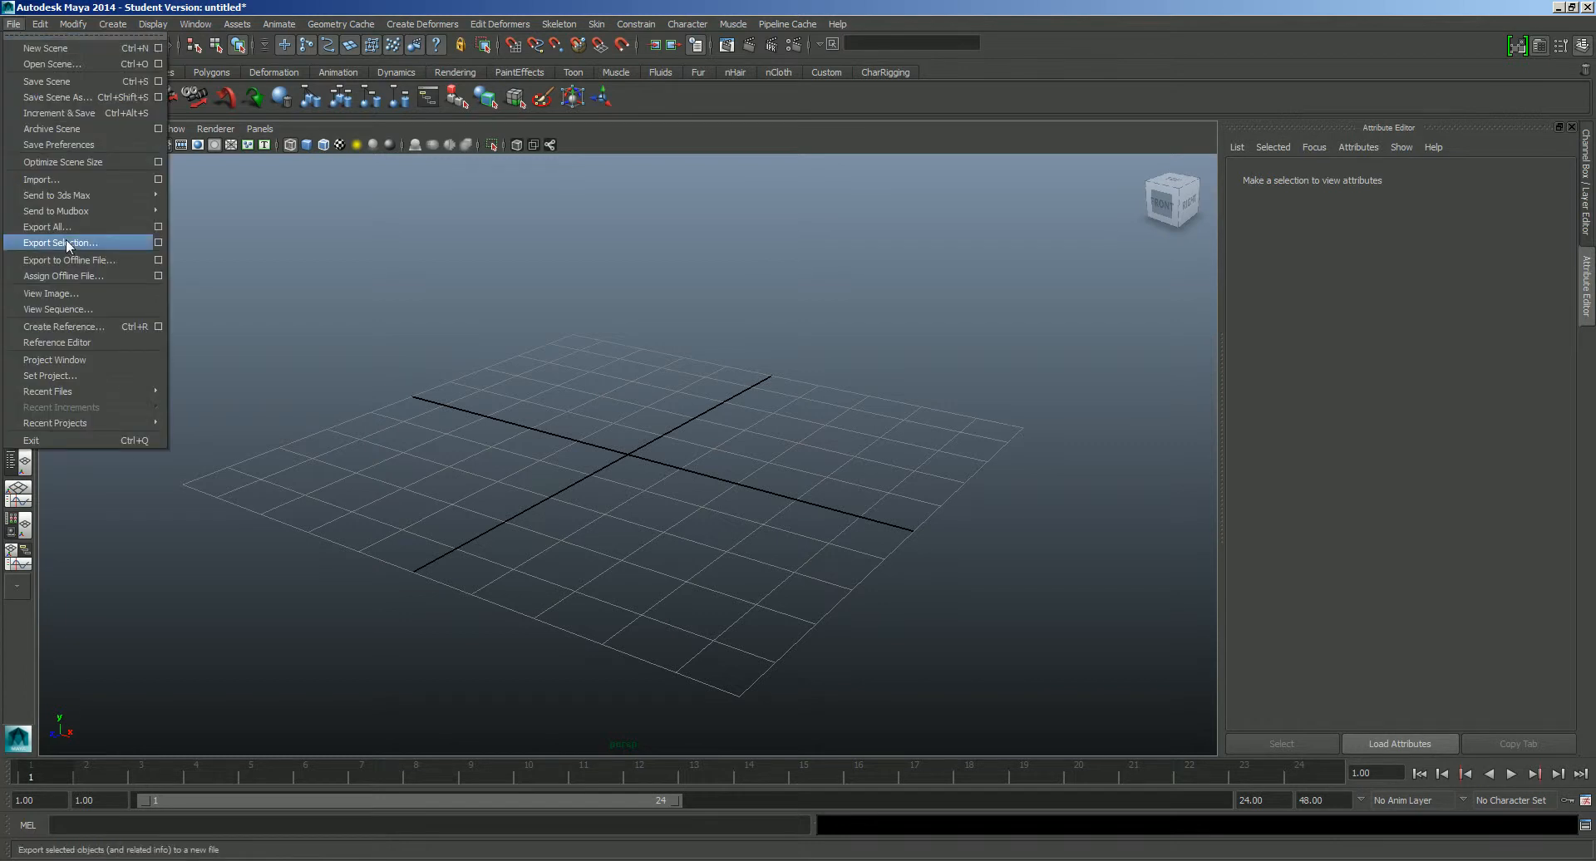
pyautogui.click(73, 376)
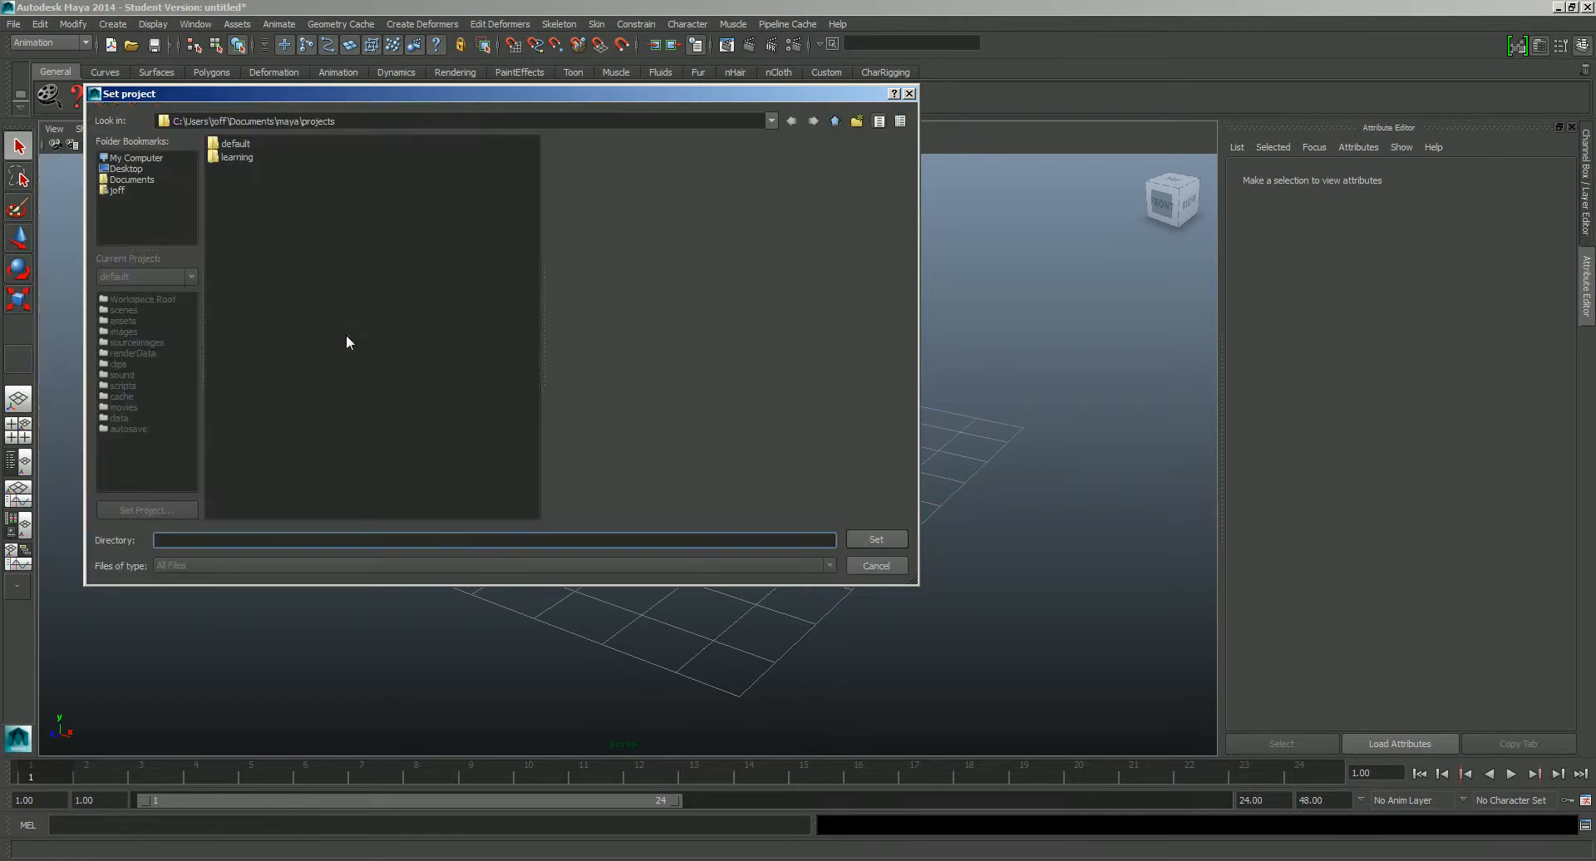
pyautogui.click(147, 156)
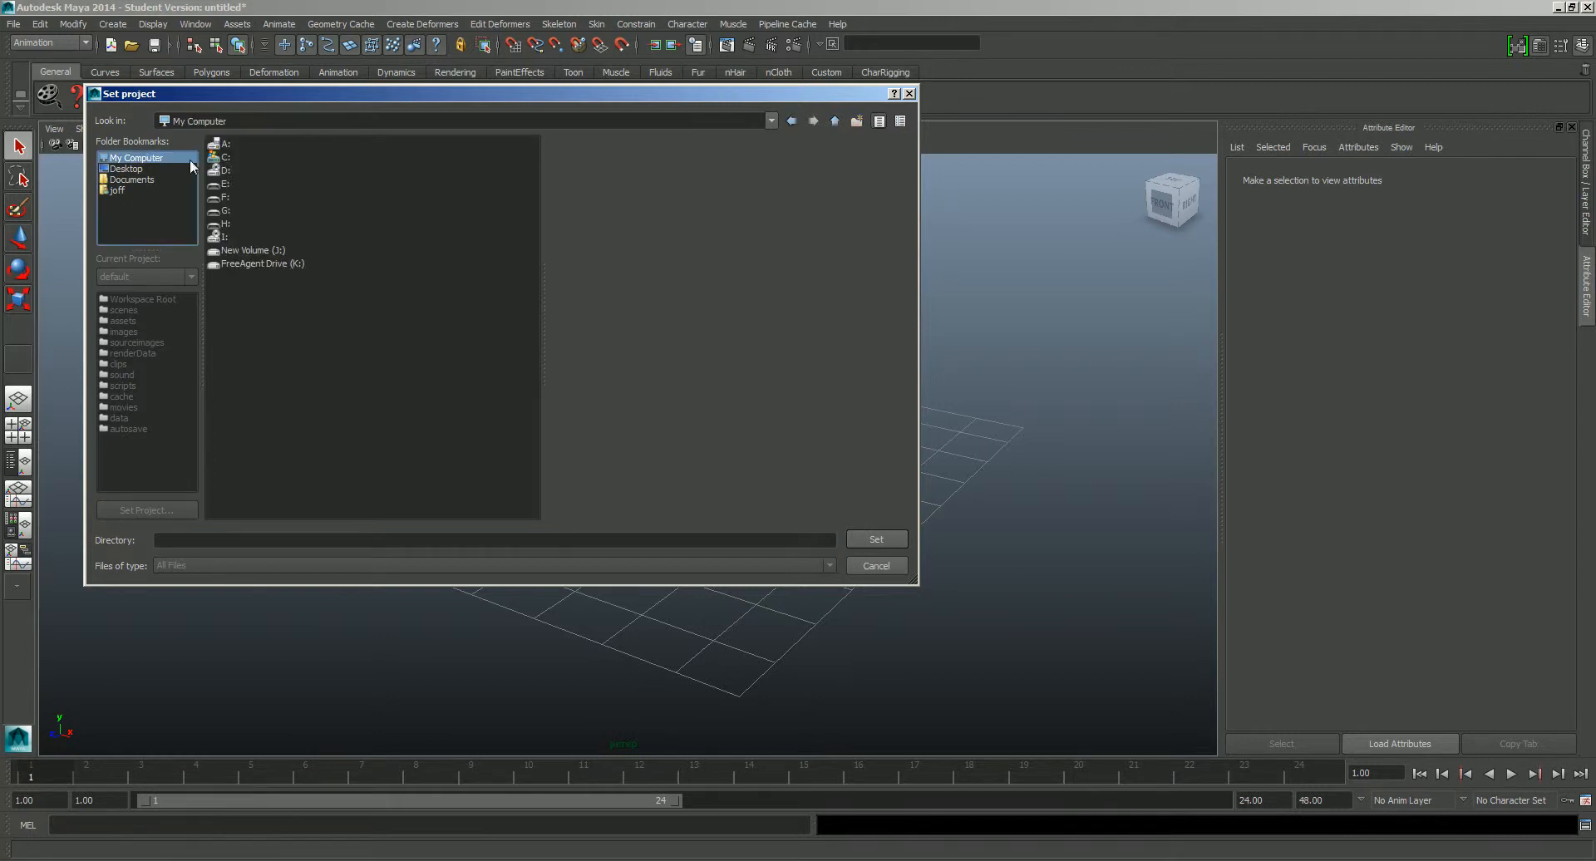
pyautogui.click(246, 251)
pyautogui.doubleClick(242, 249)
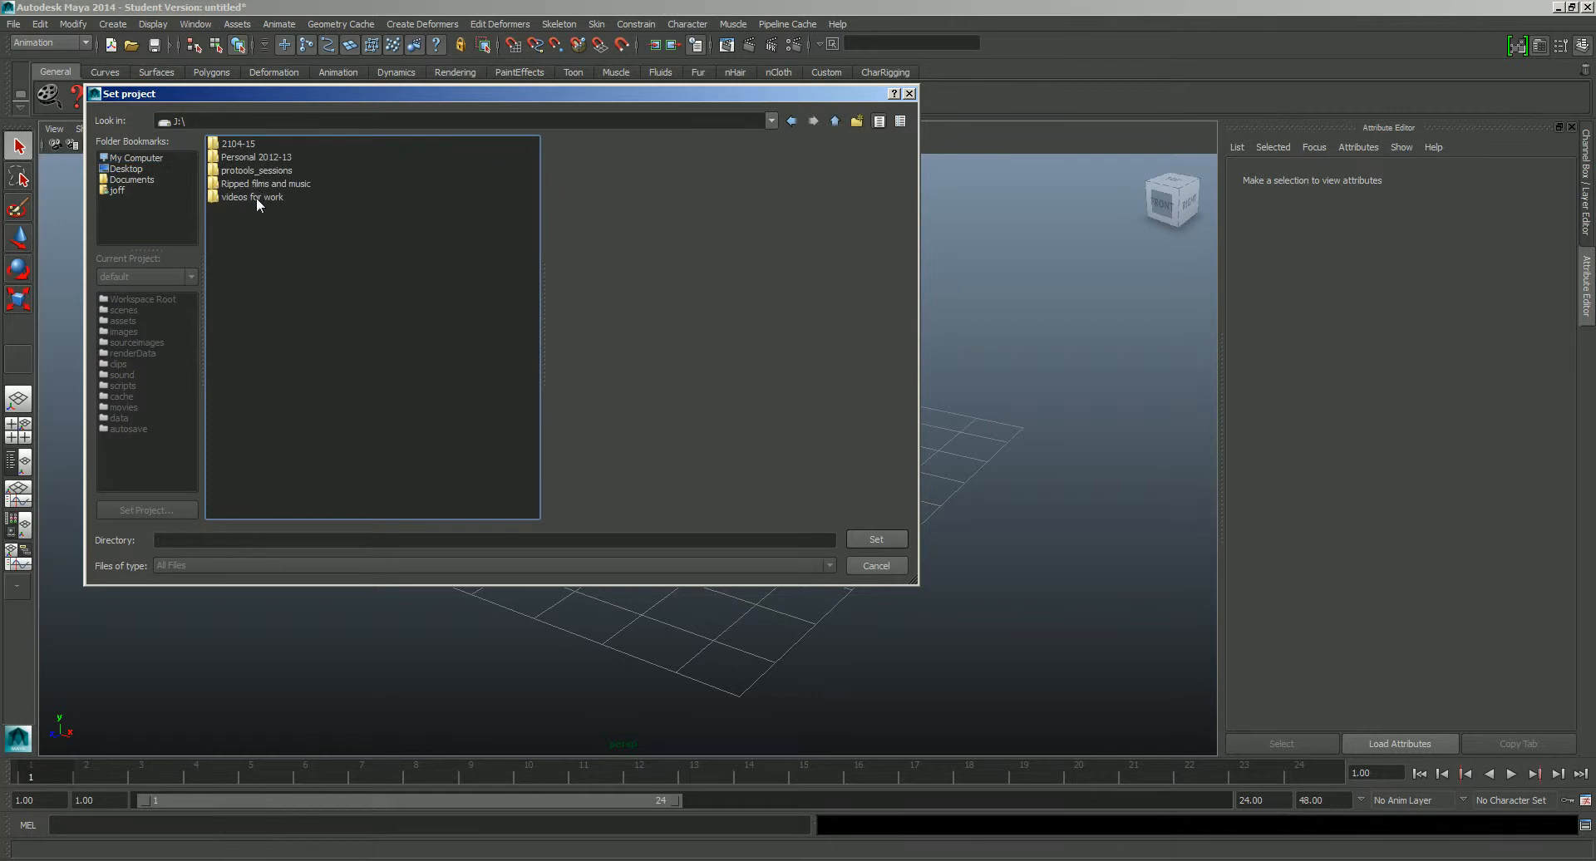
pyautogui.doubleClick(238, 145)
pyautogui.doubleClick(237, 171)
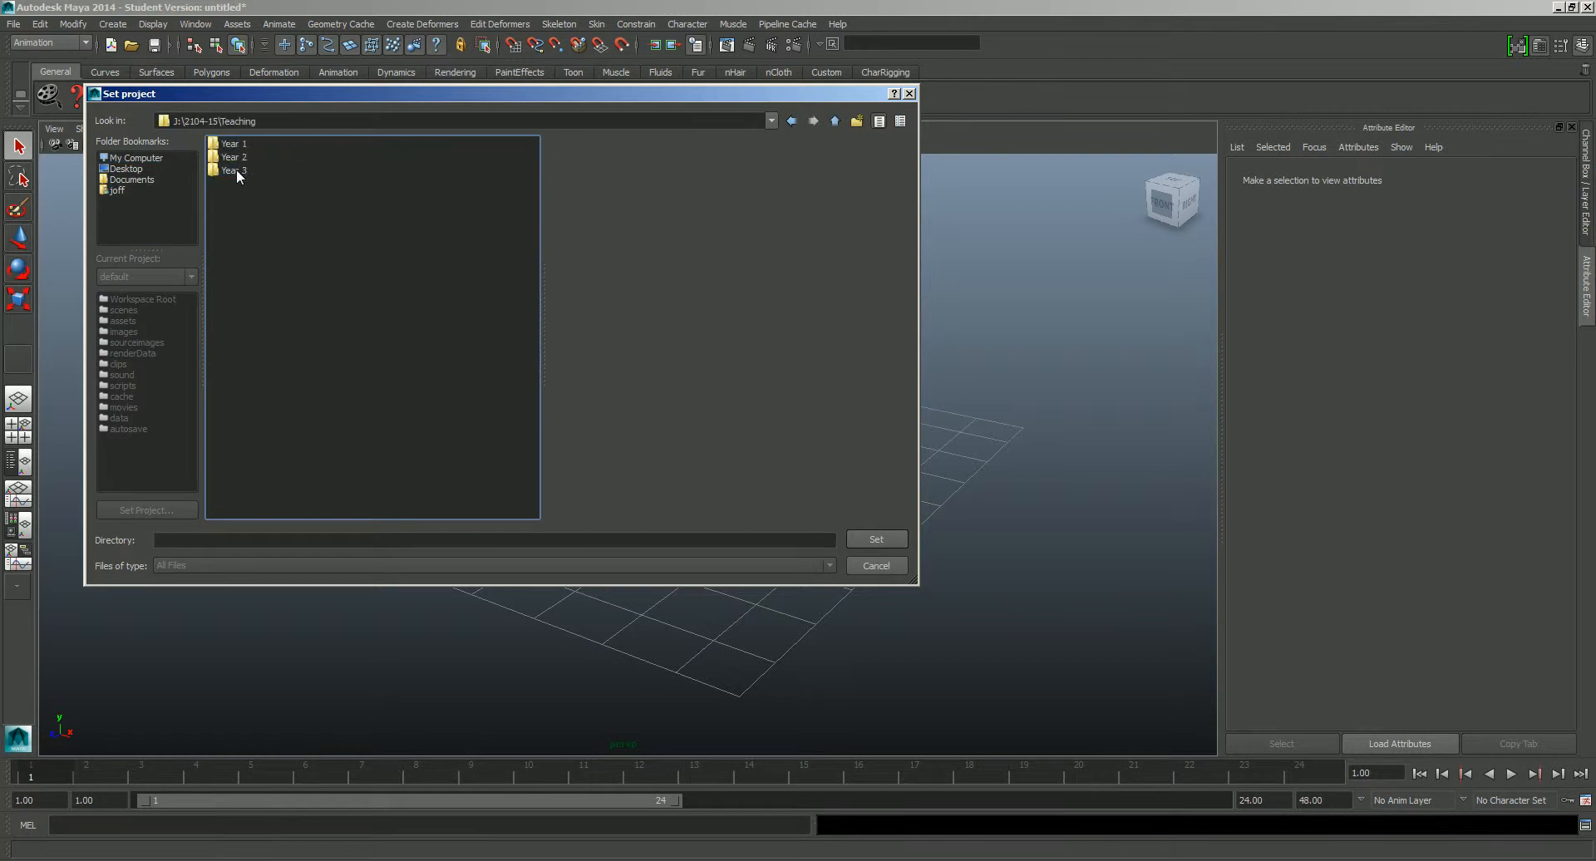
pyautogui.doubleClick(234, 144)
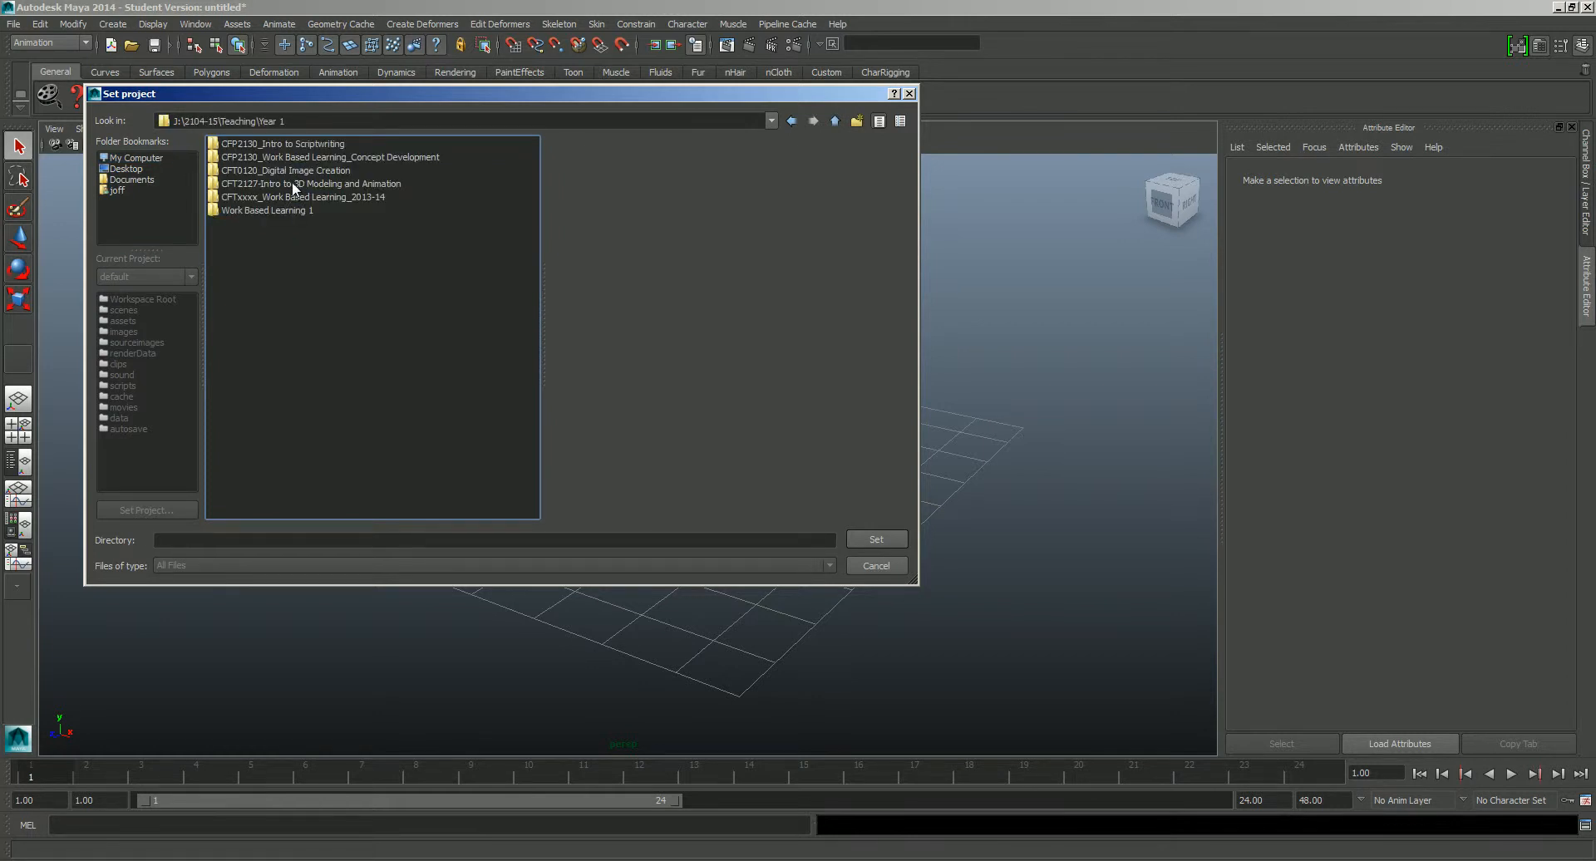
pyautogui.doubleClick(291, 182)
pyautogui.doubleClick(241, 146)
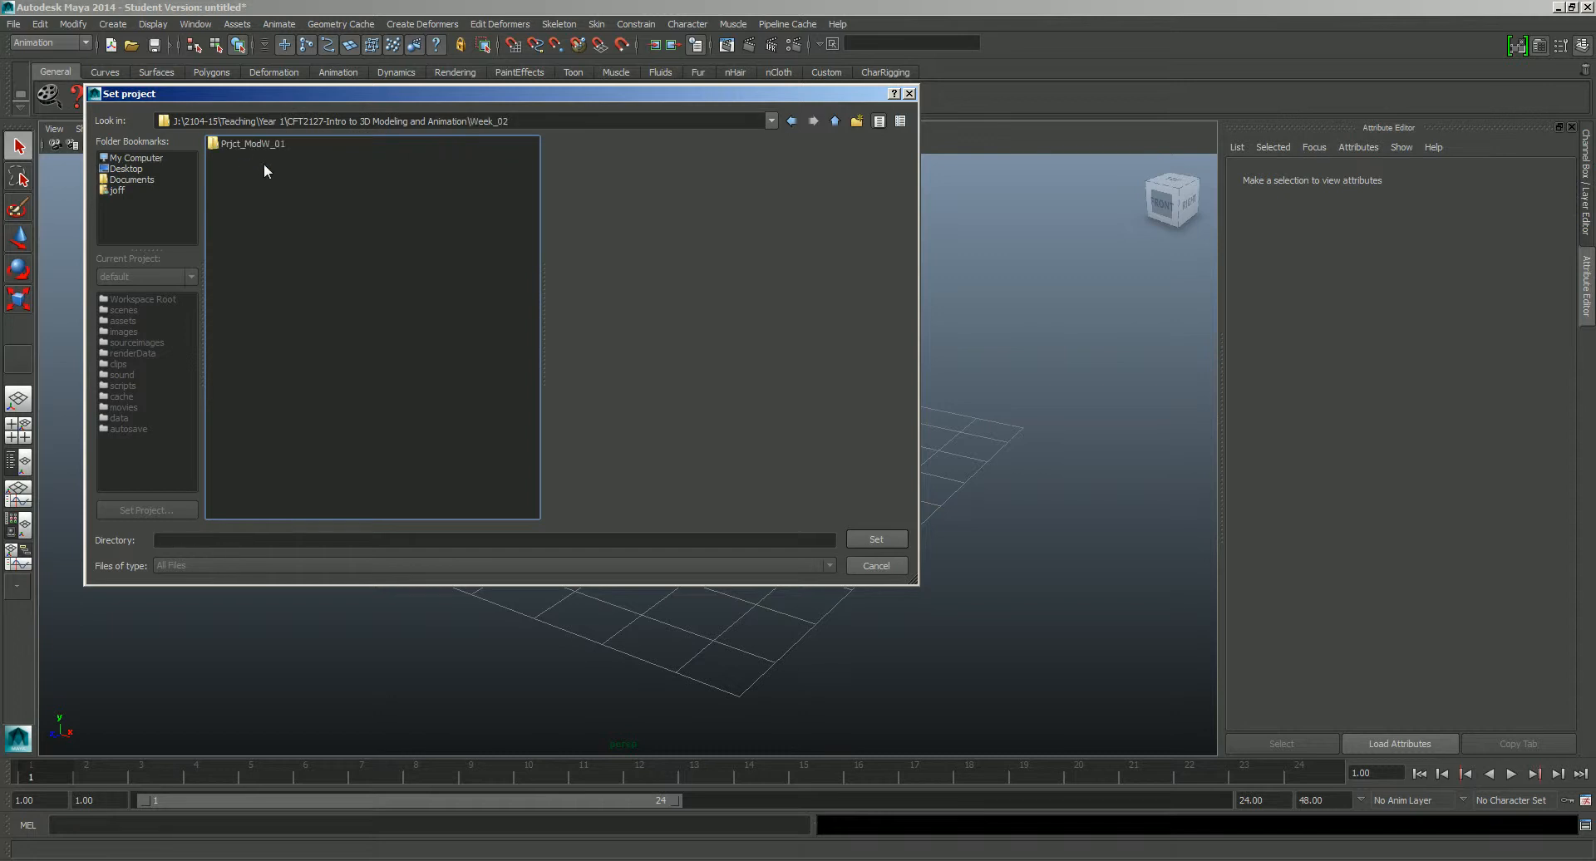
pyautogui.click(251, 143)
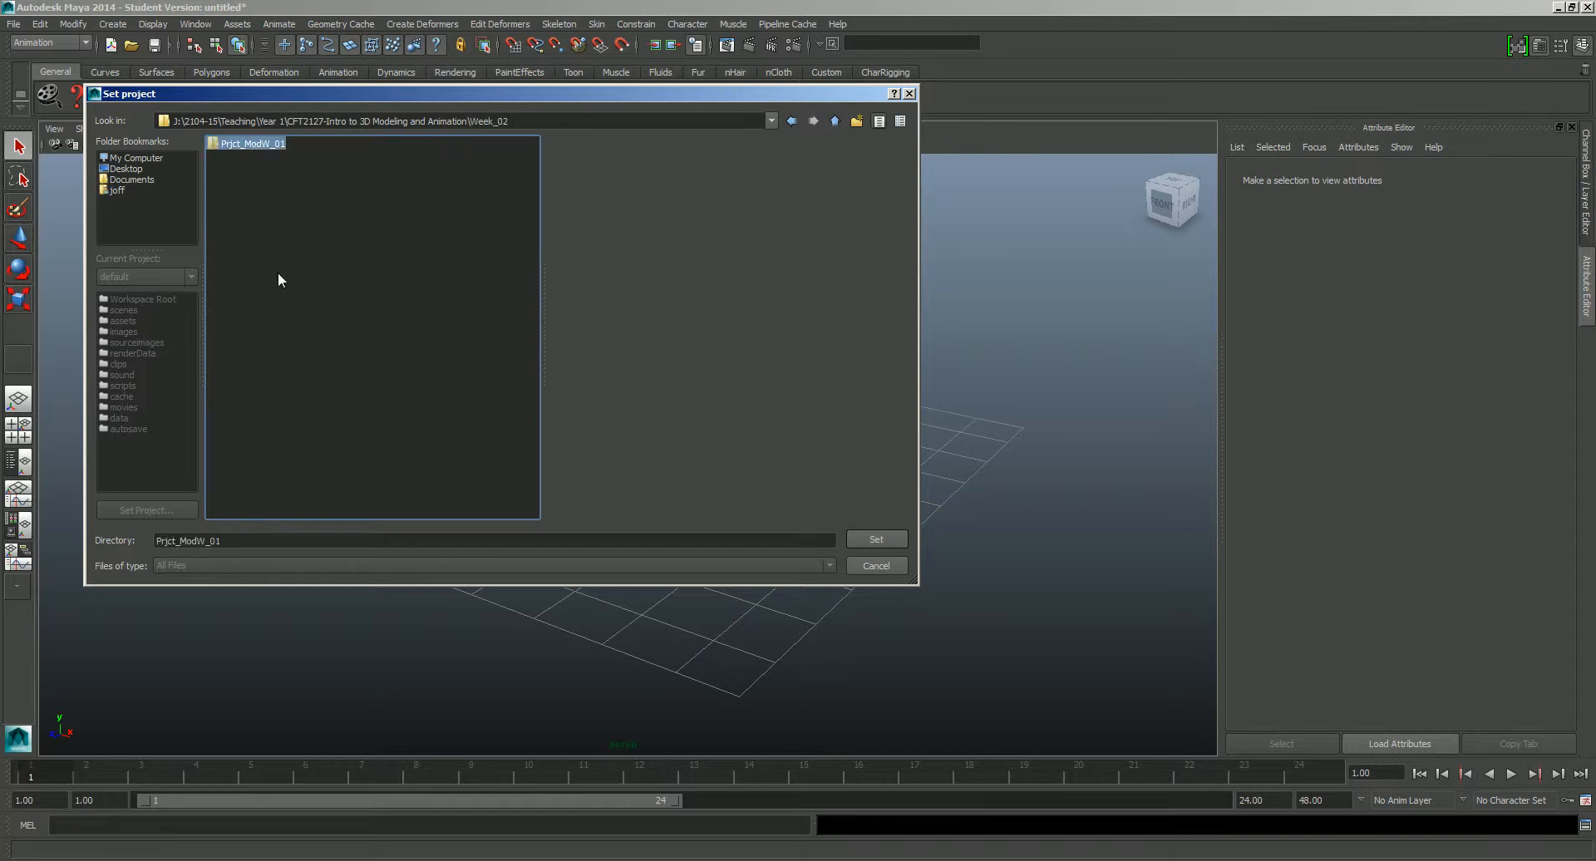
pyautogui.click(865, 541)
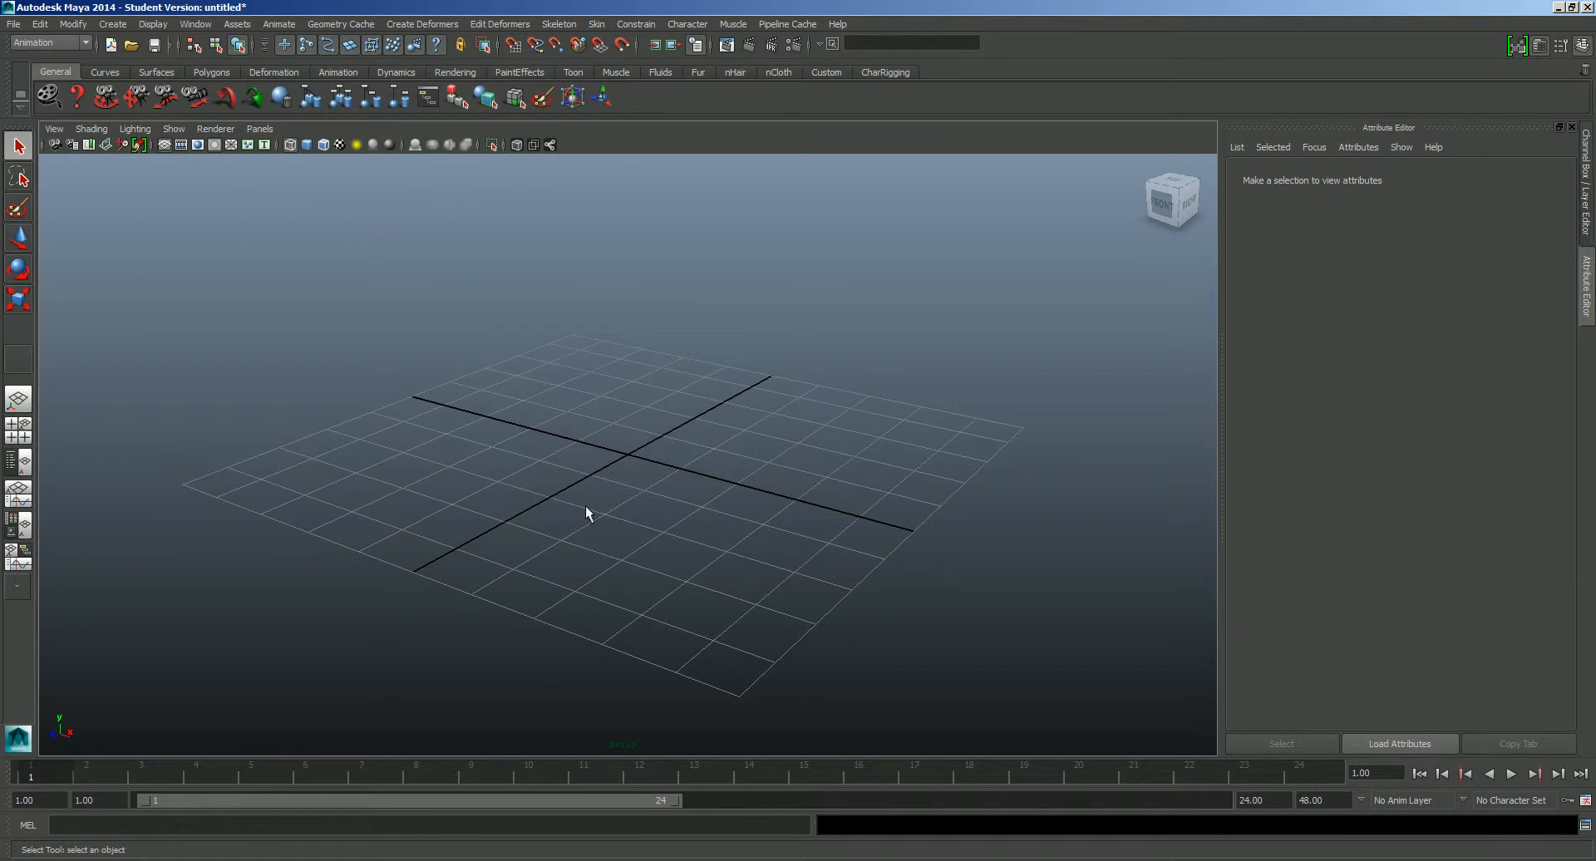
# Step: Switch to the four-view layout and reframe the front and side views so the ground axis sits low in each
pyautogui.keyDown('alt'); pyautogui.moveTo(657, 536); pyautogui.dragTo(653, 542); pyautogui.keyUp('alt')
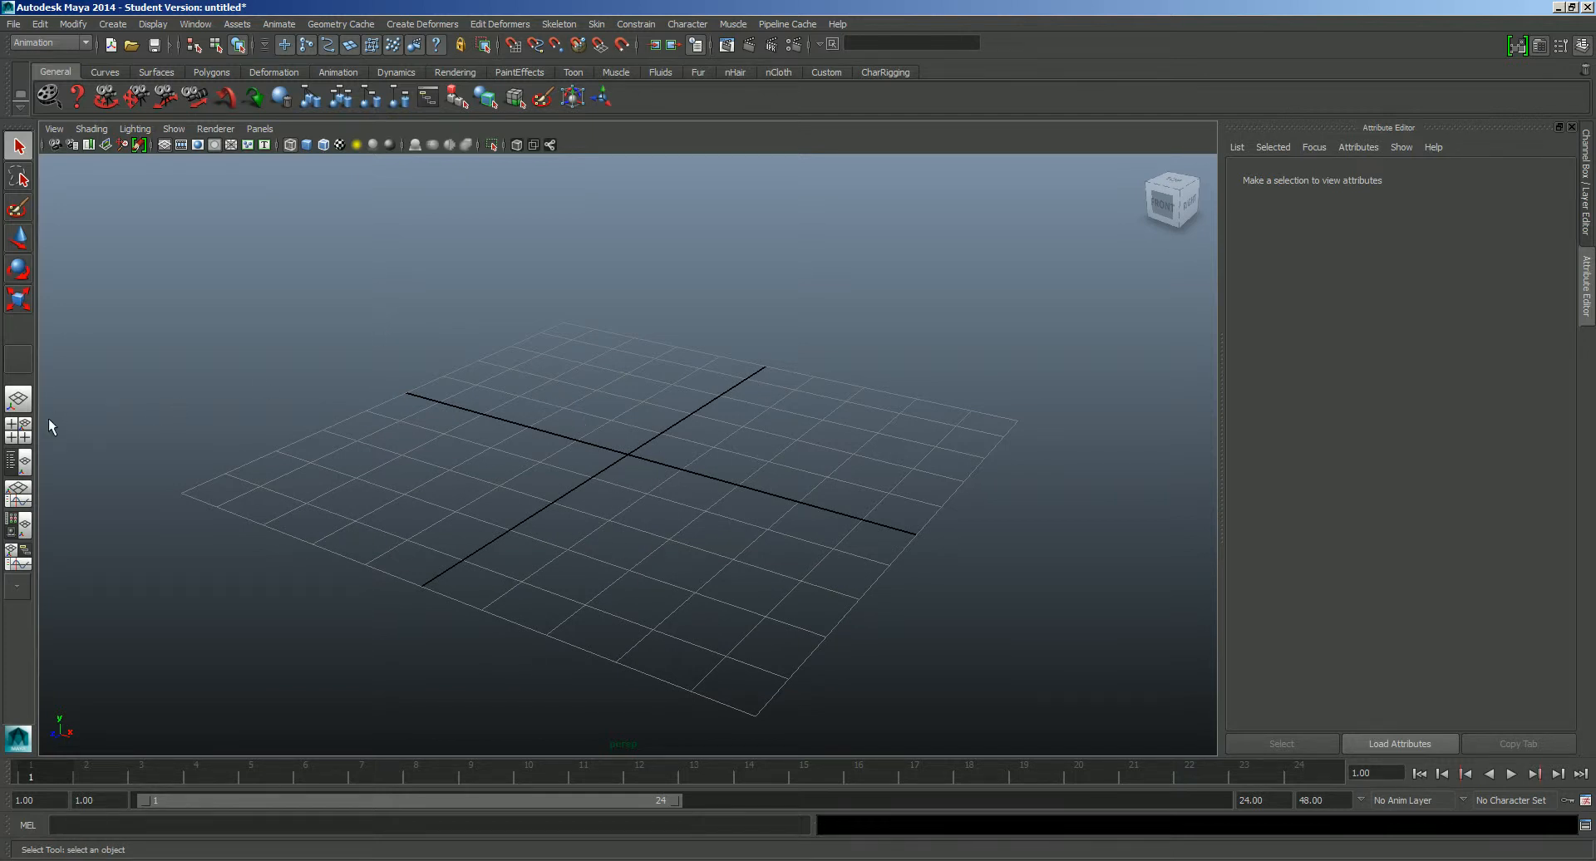
pyautogui.click(19, 429)
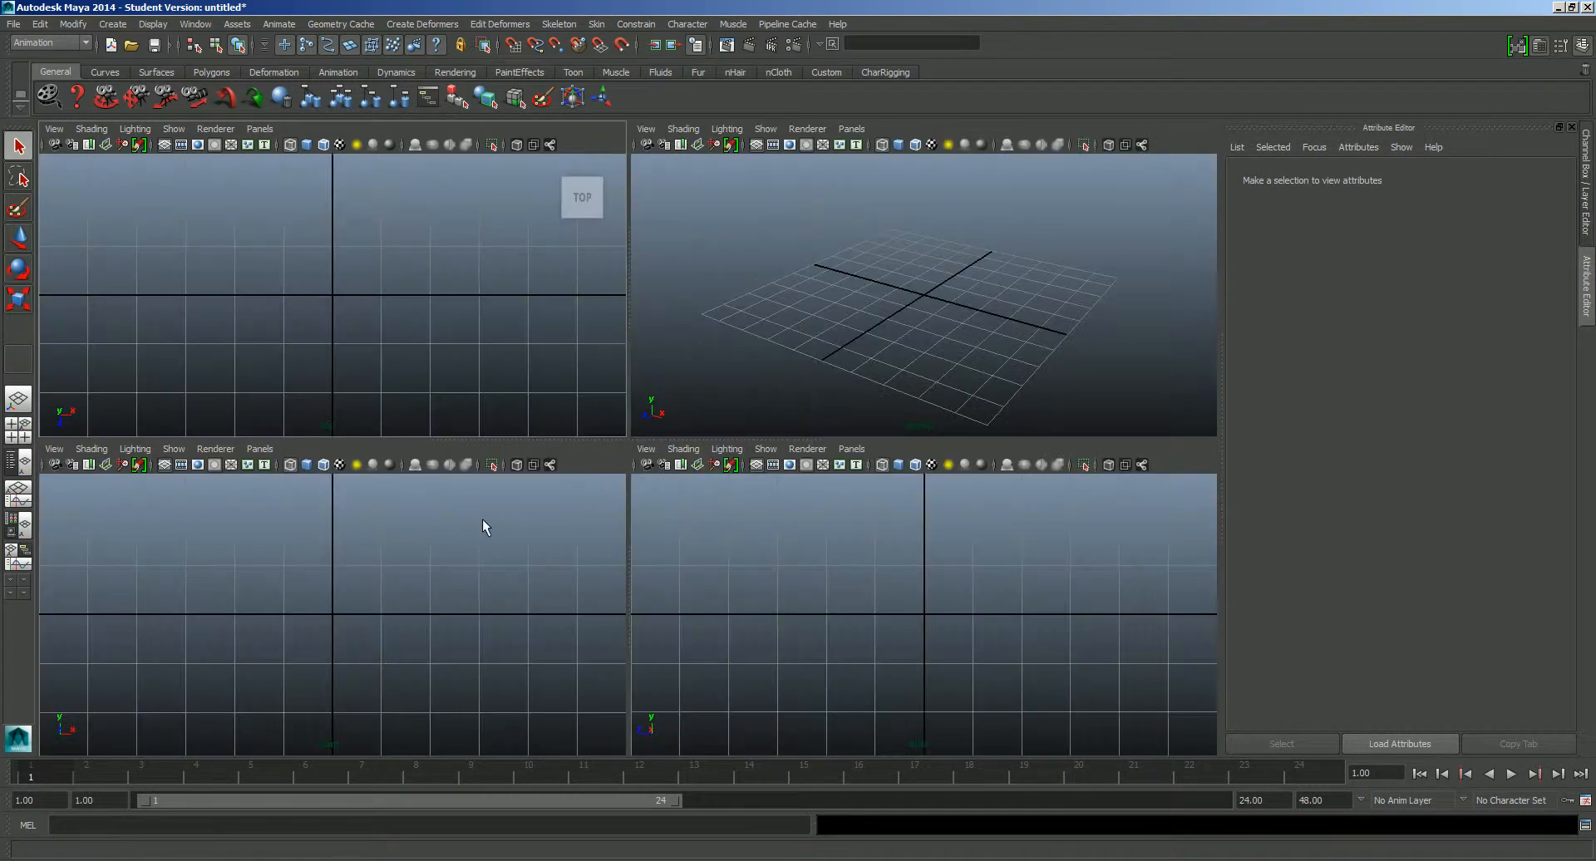
pyautogui.keyDown('alt'); pyautogui.moveTo(874, 414); pyautogui.dragTo(915, 409); pyautogui.keyUp('alt')
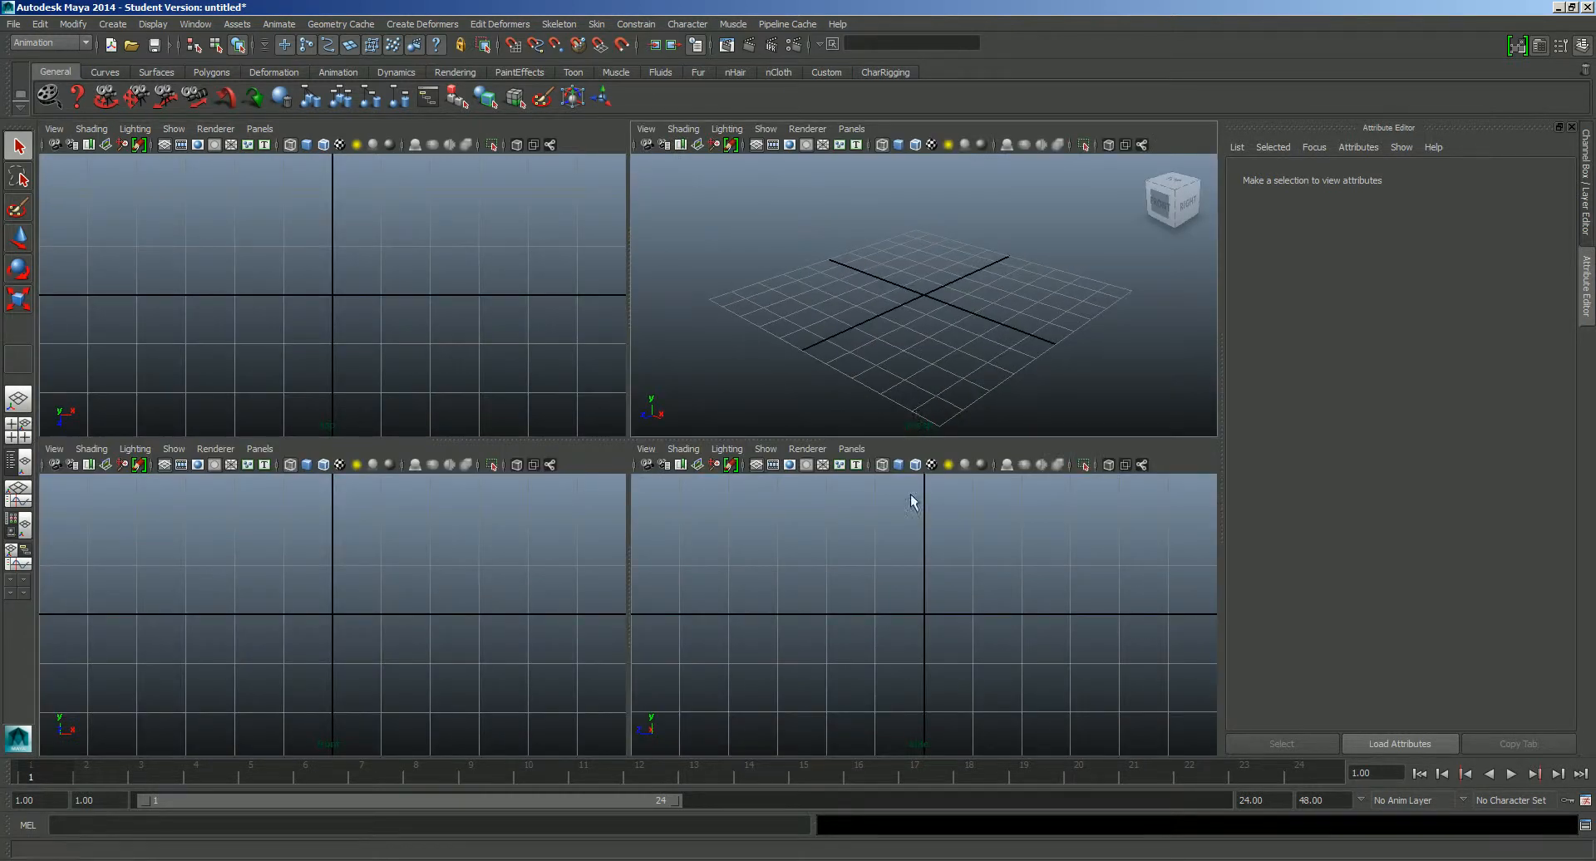
pyautogui.keyDown('alt'); pyautogui.click(920, 572); pyautogui.keyUp('alt')
pyautogui.keyDown('alt'); pyautogui.moveTo(920, 571); pyautogui.dragTo(900, 669, button='middle'); pyautogui.keyUp('alt')
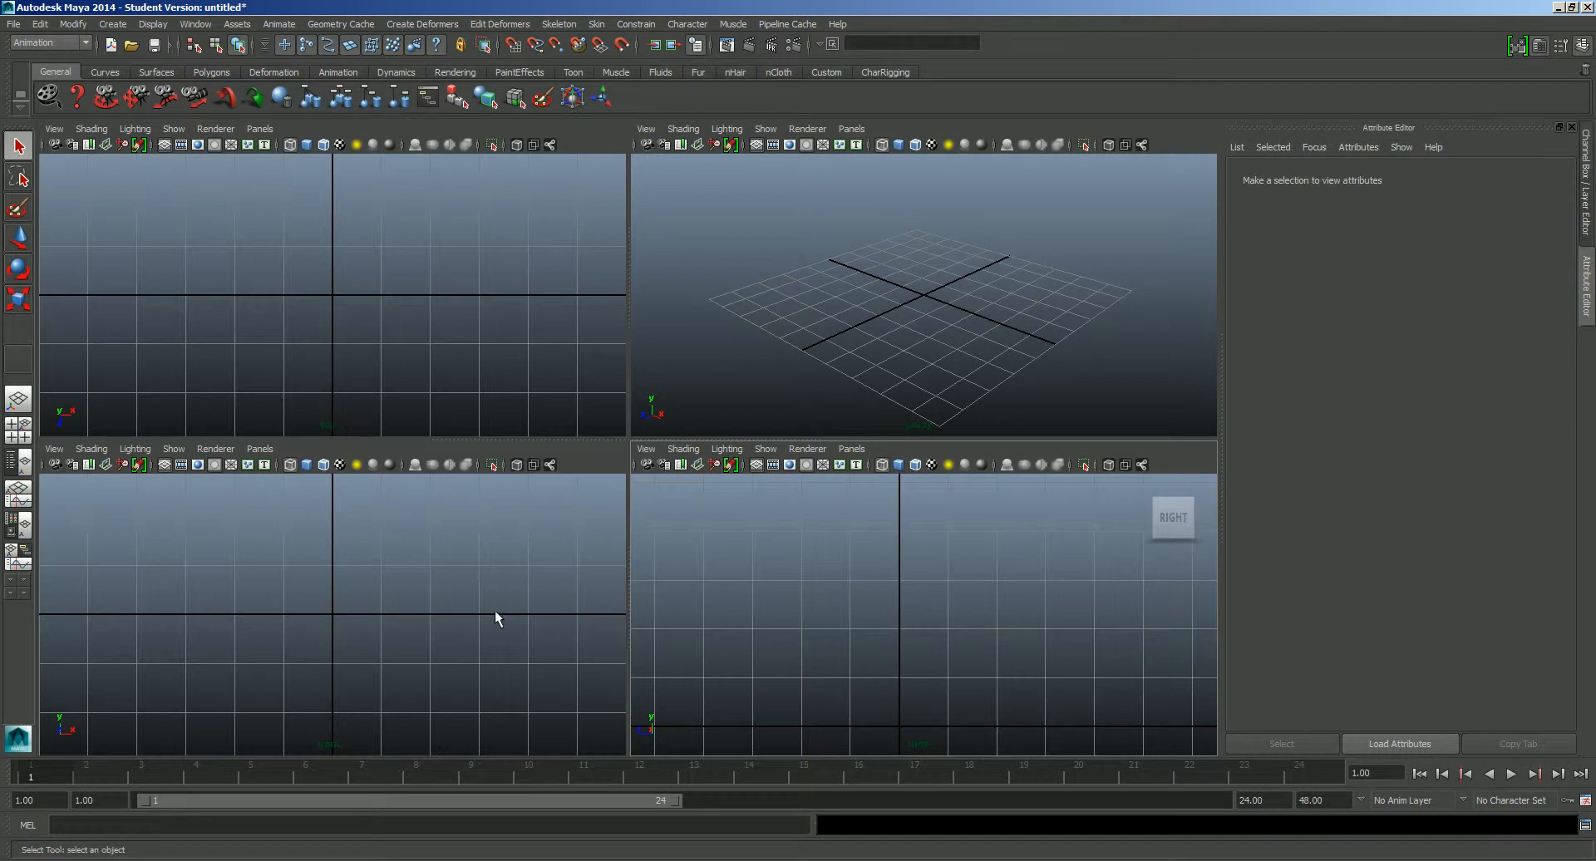
pyautogui.keyDown('alt'); pyautogui.moveTo(495, 612); pyautogui.dragTo(481, 701, button='middle'); pyautogui.keyUp('alt')
pyautogui.keyDown('alt'); pyautogui.moveTo(844, 670); pyautogui.dragTo(916, 629, button='middle'); pyautogui.keyUp('alt')
pyautogui.keyDown('alt'); pyautogui.moveTo(937, 618); pyautogui.dragTo(937, 620, button='middle'); pyautogui.keyUp('alt')
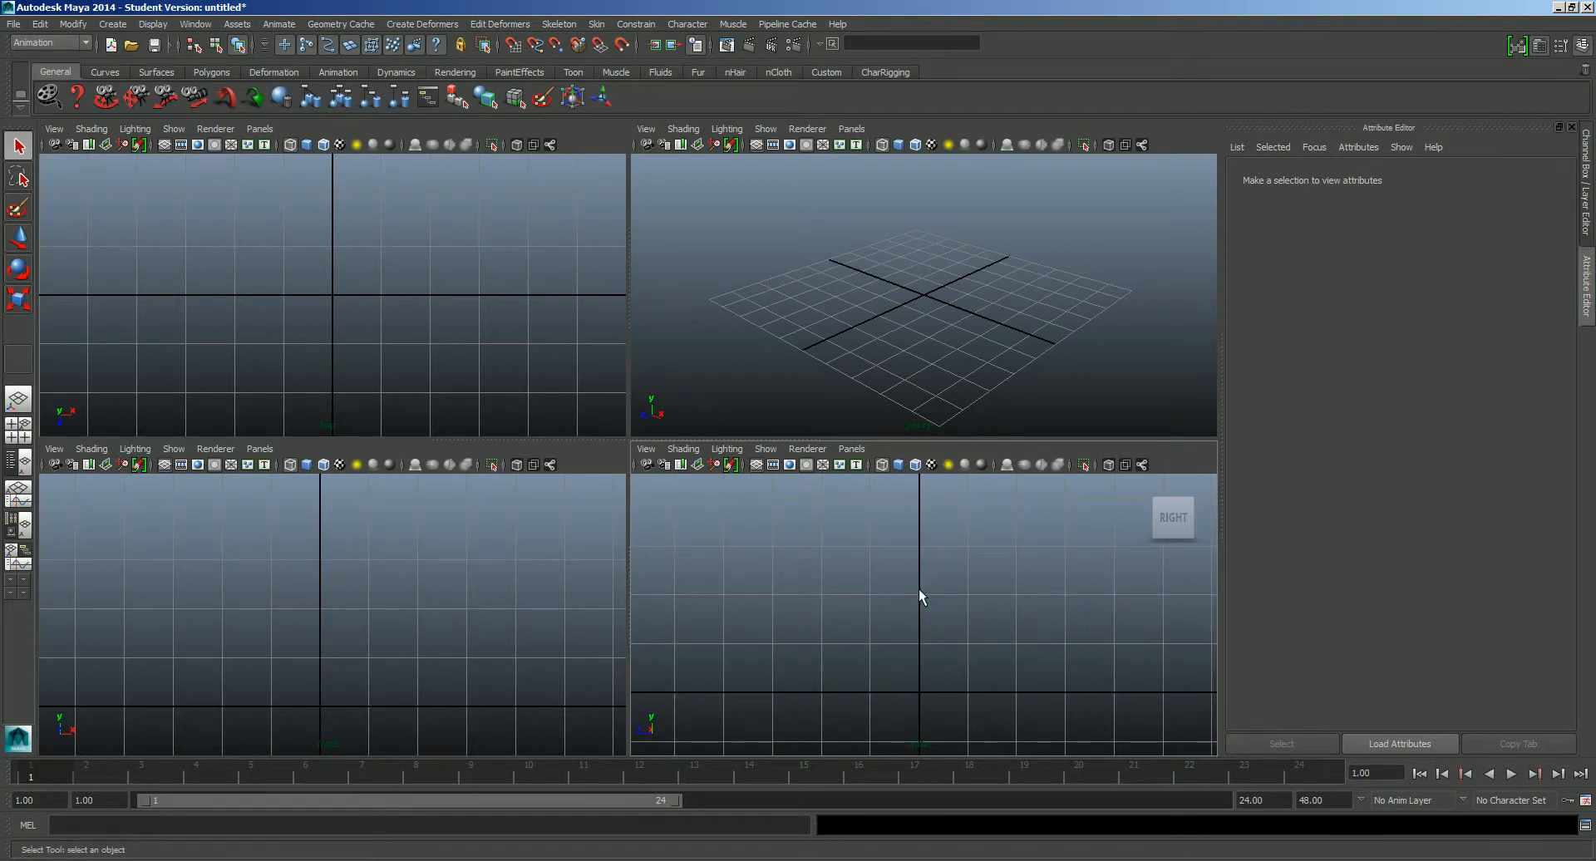
pyautogui.keyDown('alt'); pyautogui.moveTo(919, 588); pyautogui.dragTo(969, 638, button='right'); pyautogui.keyUp('alt')
pyautogui.keyDown('alt'); pyautogui.moveTo(966, 604); pyautogui.dragTo(954, 618, button='middle'); pyautogui.keyUp('alt')
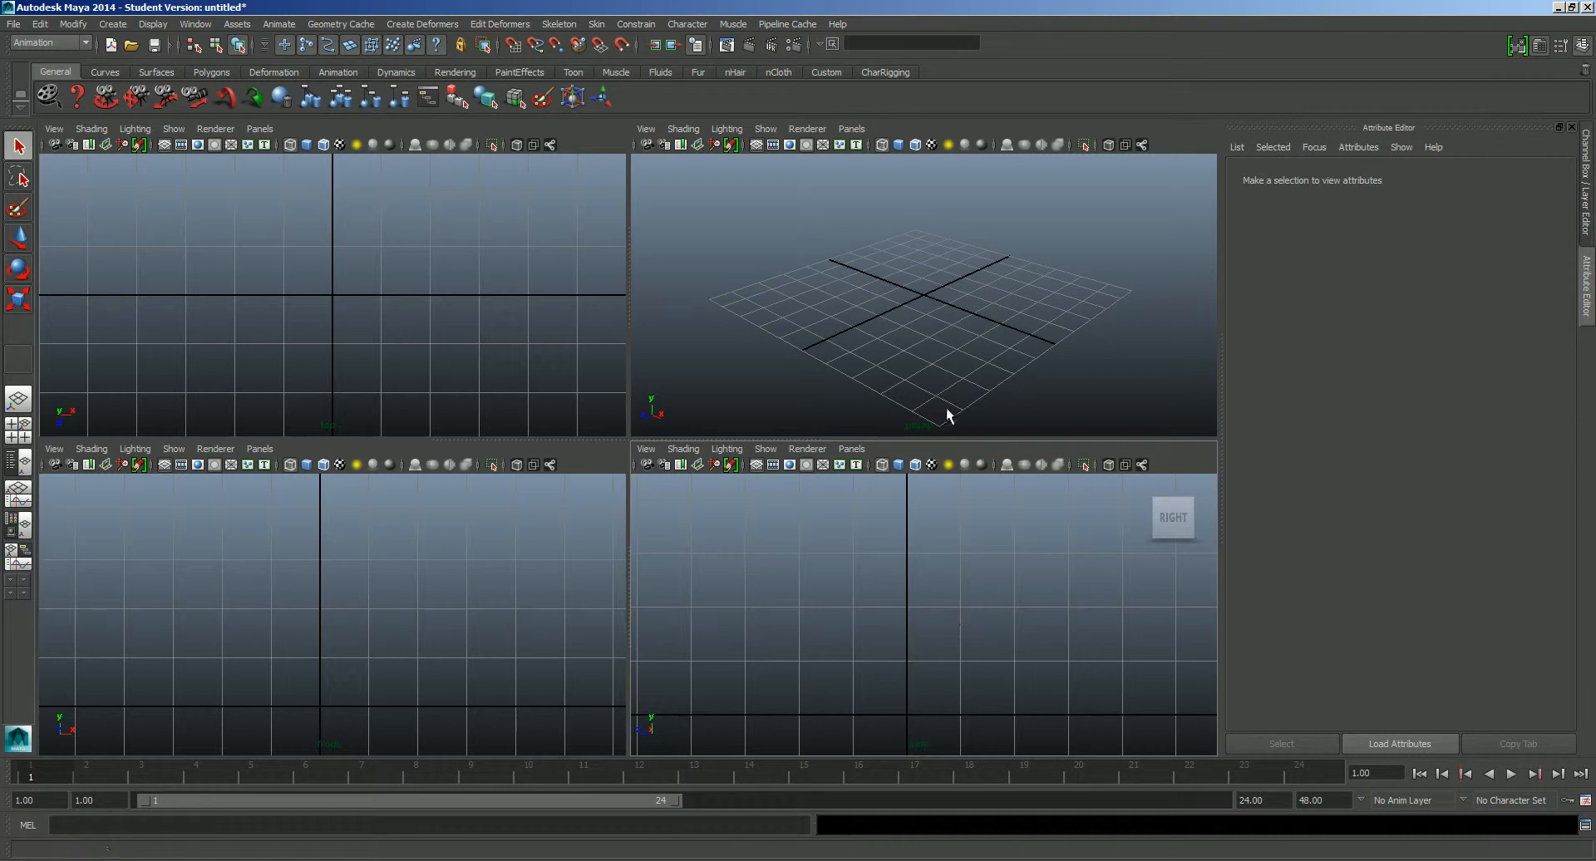
pyautogui.click(956, 346)
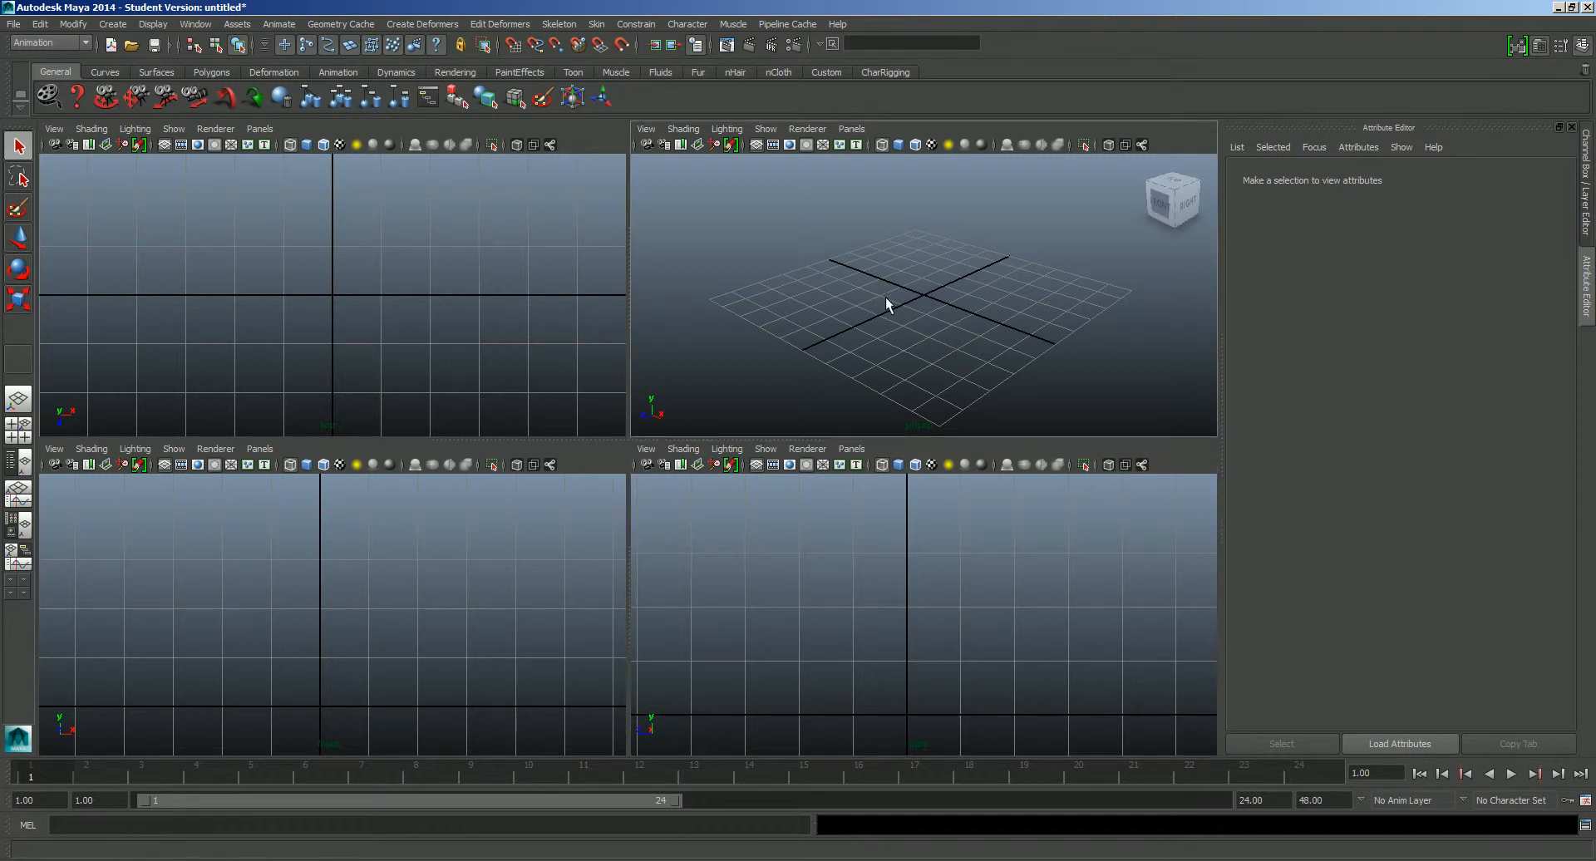
pyautogui.keyDown('alt'); pyautogui.moveTo(885, 297); pyautogui.dragTo(923, 317); pyautogui.keyUp('alt')
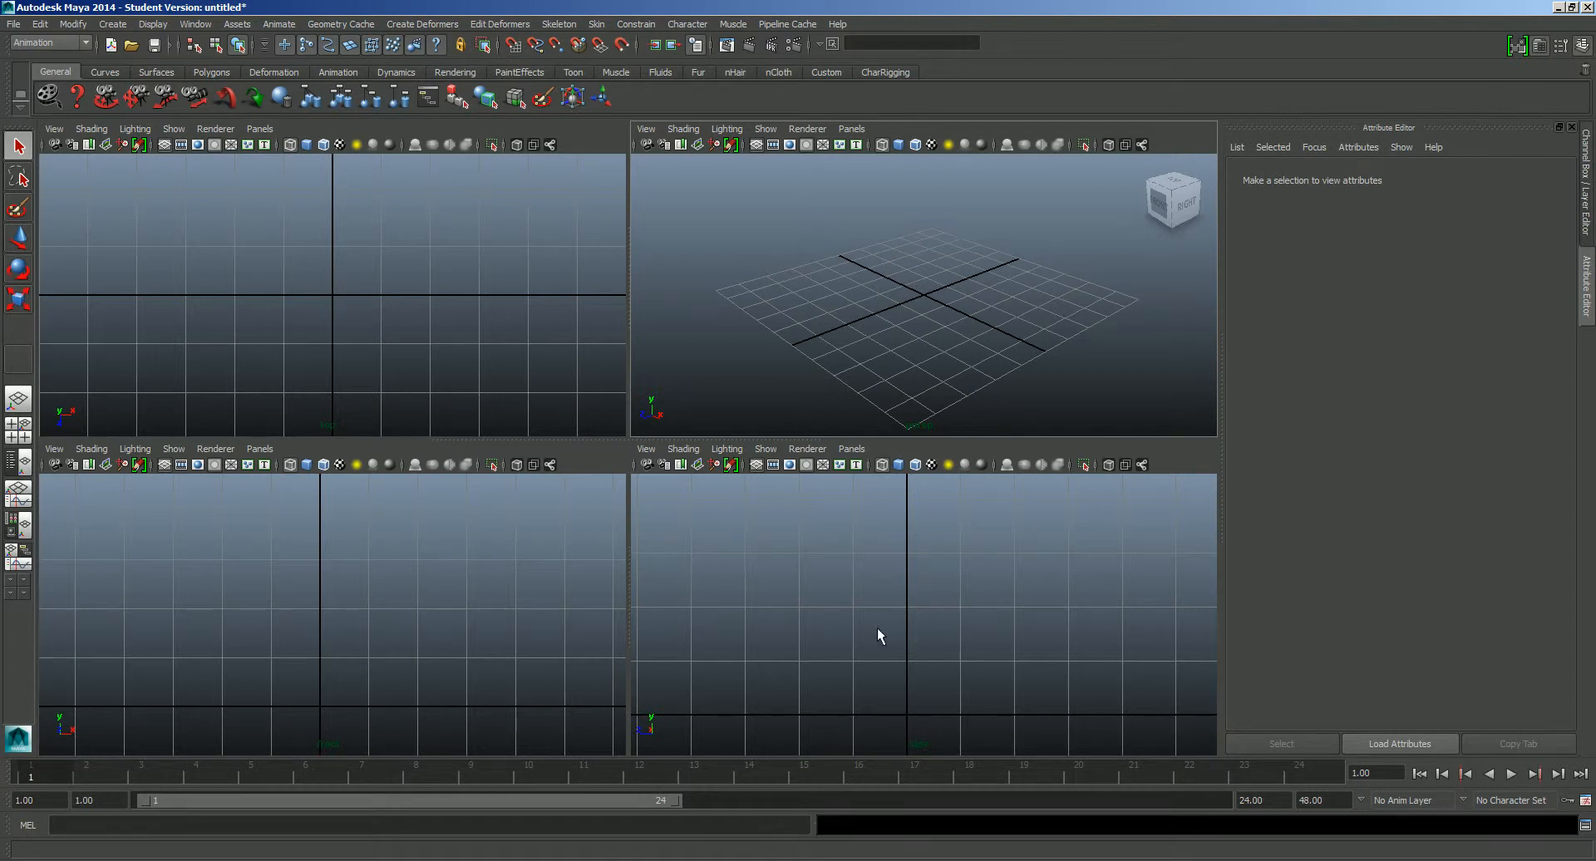
pyautogui.keyDown('alt'); pyautogui.moveTo(880, 636); pyautogui.dragTo(921, 635); pyautogui.keyUp('alt')
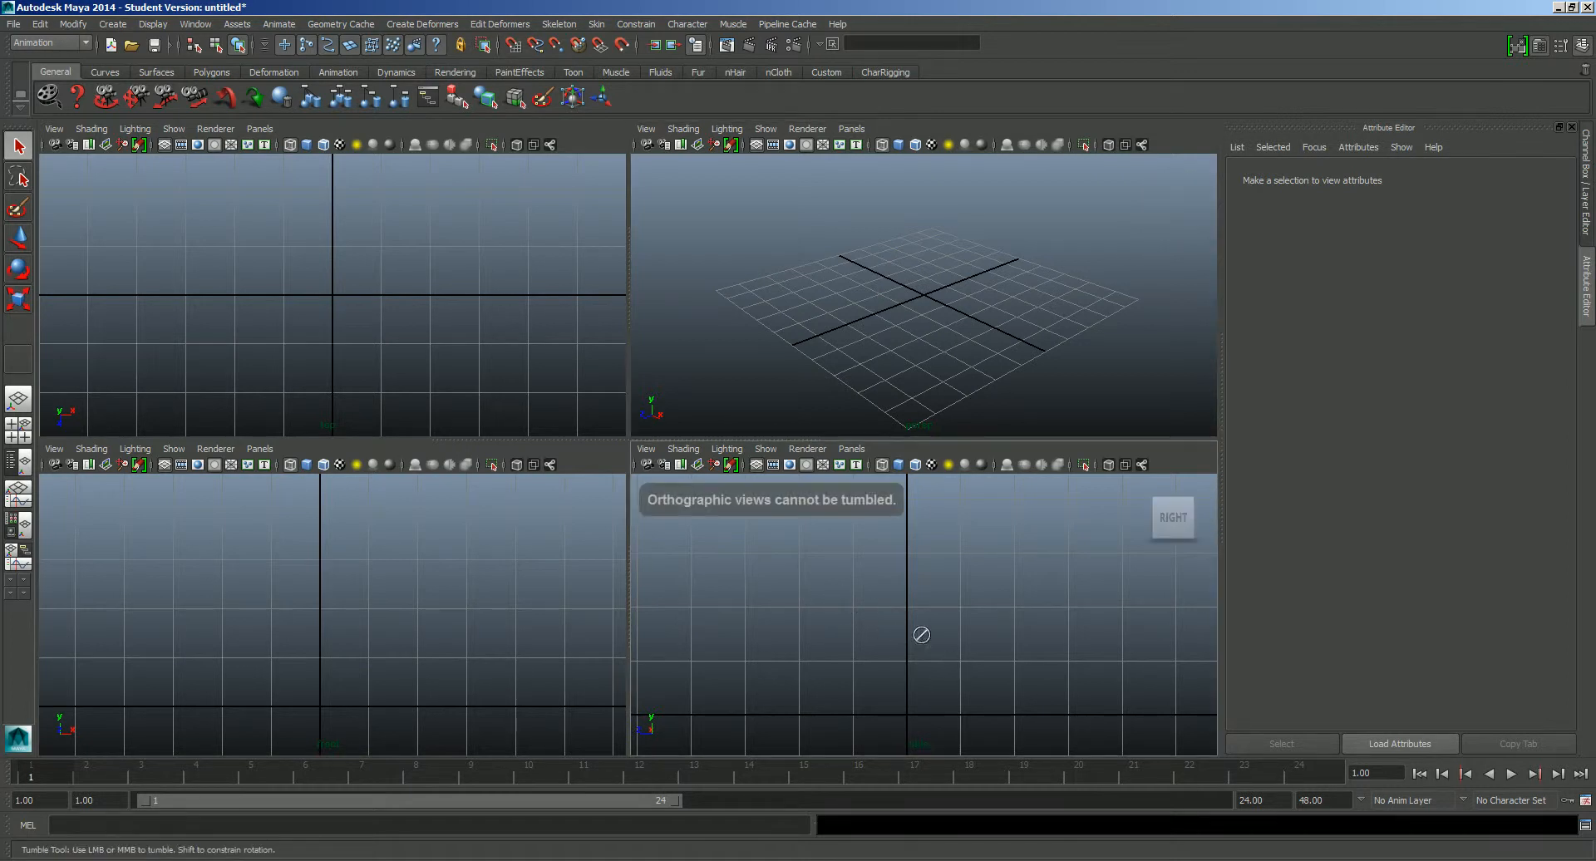
pyautogui.click(931, 347)
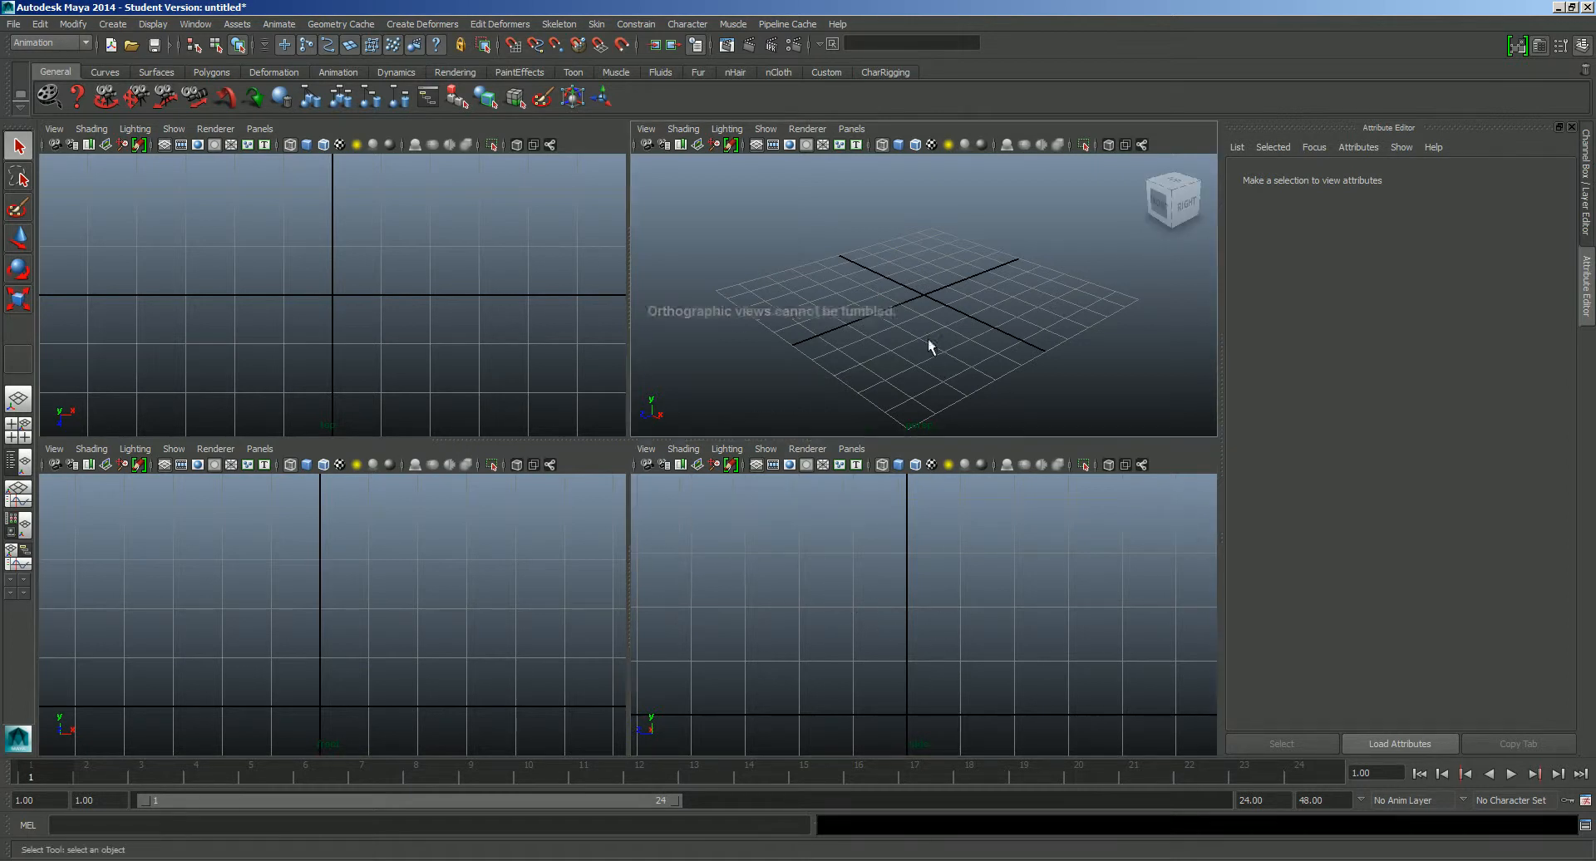
pyautogui.moveTo(931, 348)
pyautogui.keyDown('alt'); pyautogui.mouseDown()
pyautogui.moveTo(948, 330)
pyautogui.moveTo(915, 313)
pyautogui.moveTo(951, 325)
pyautogui.moveTo(912, 328)
pyautogui.moveTo(961, 342)
pyautogui.mouseUp(); pyautogui.keyUp('alt')
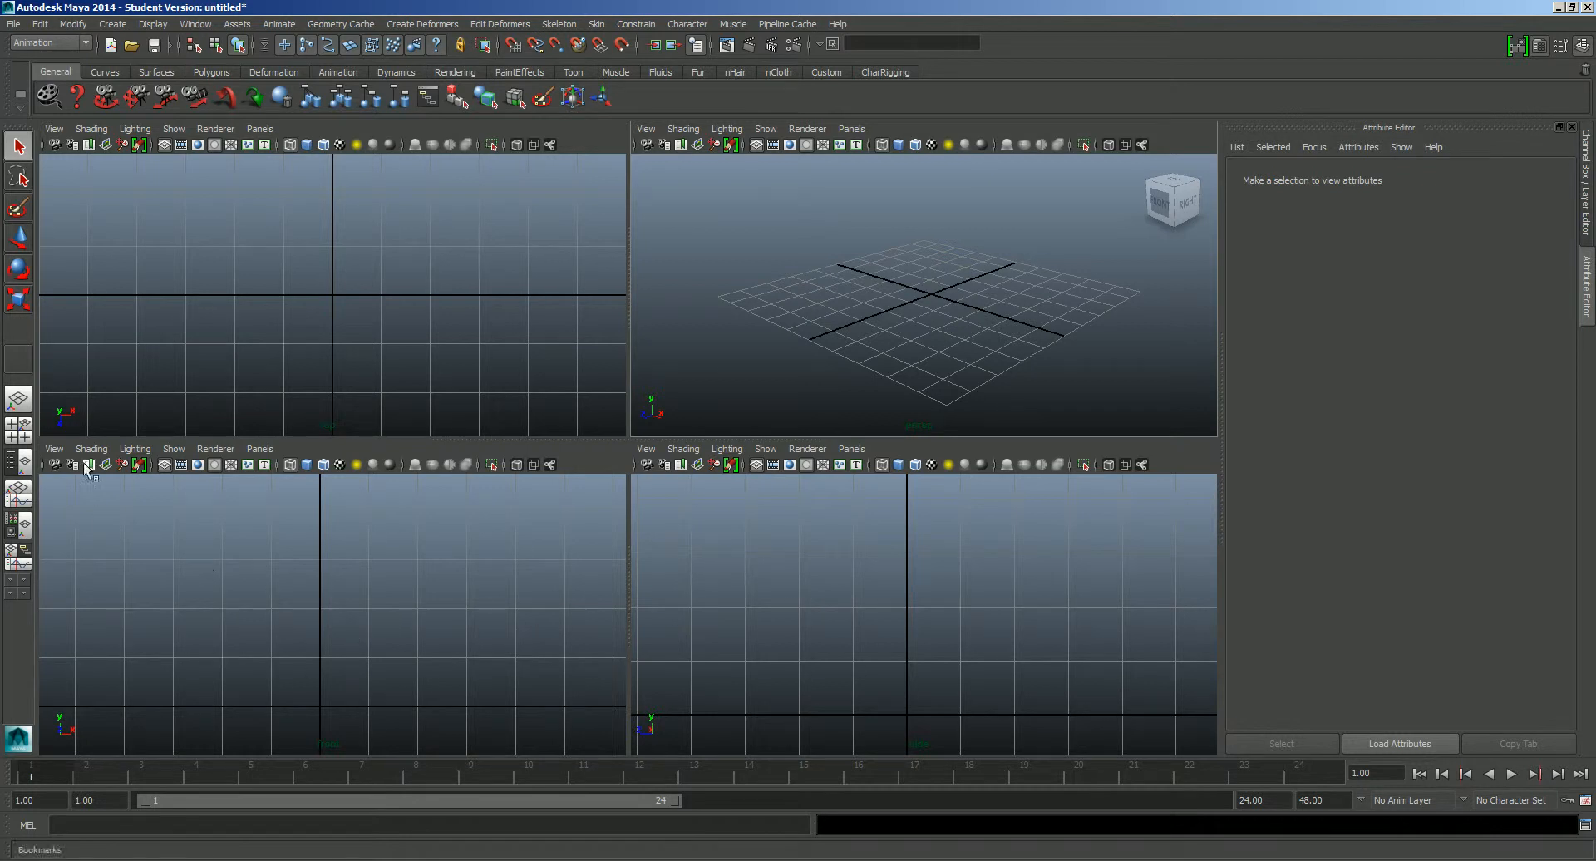
# Step: Import tmp_stool.jpg from the sourceimages reference folder as an image plane for the front view and frame it fully
pyautogui.click(54, 449)
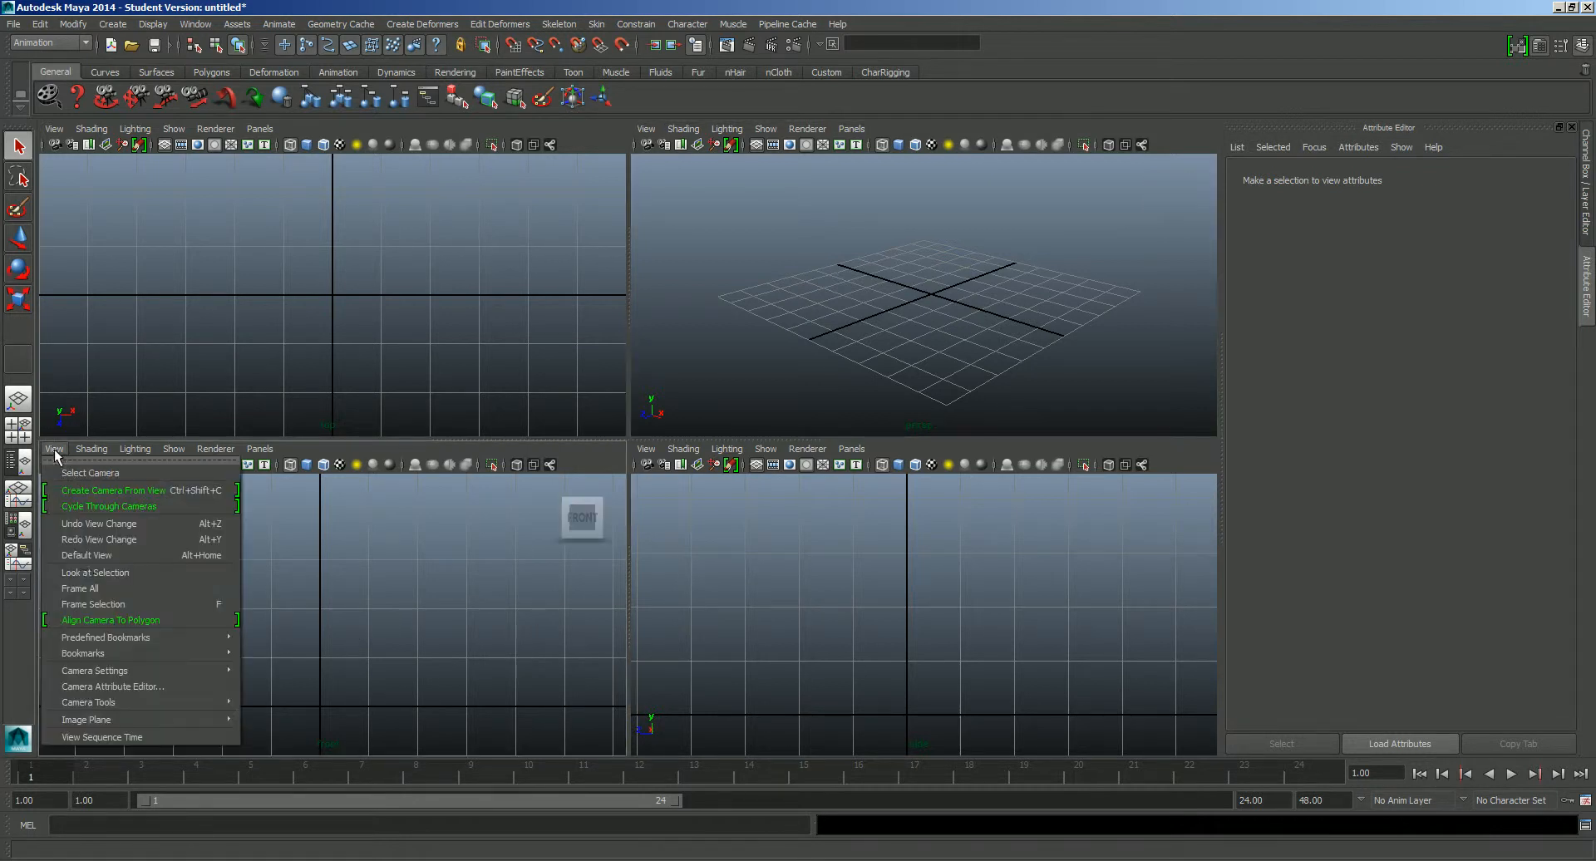
pyautogui.moveTo(135, 719)
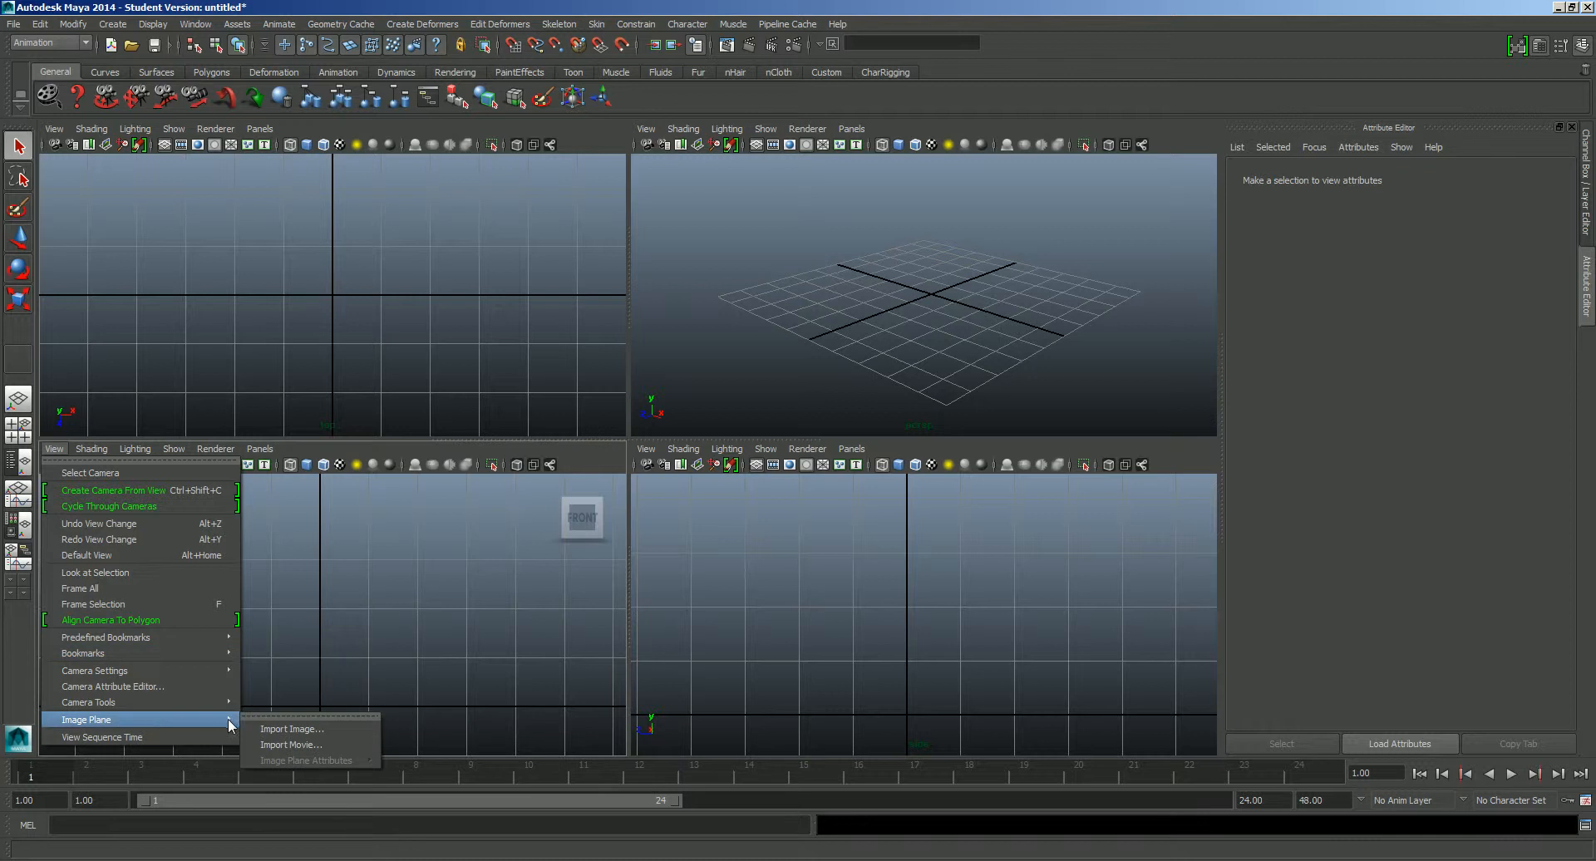
pyautogui.click(319, 730)
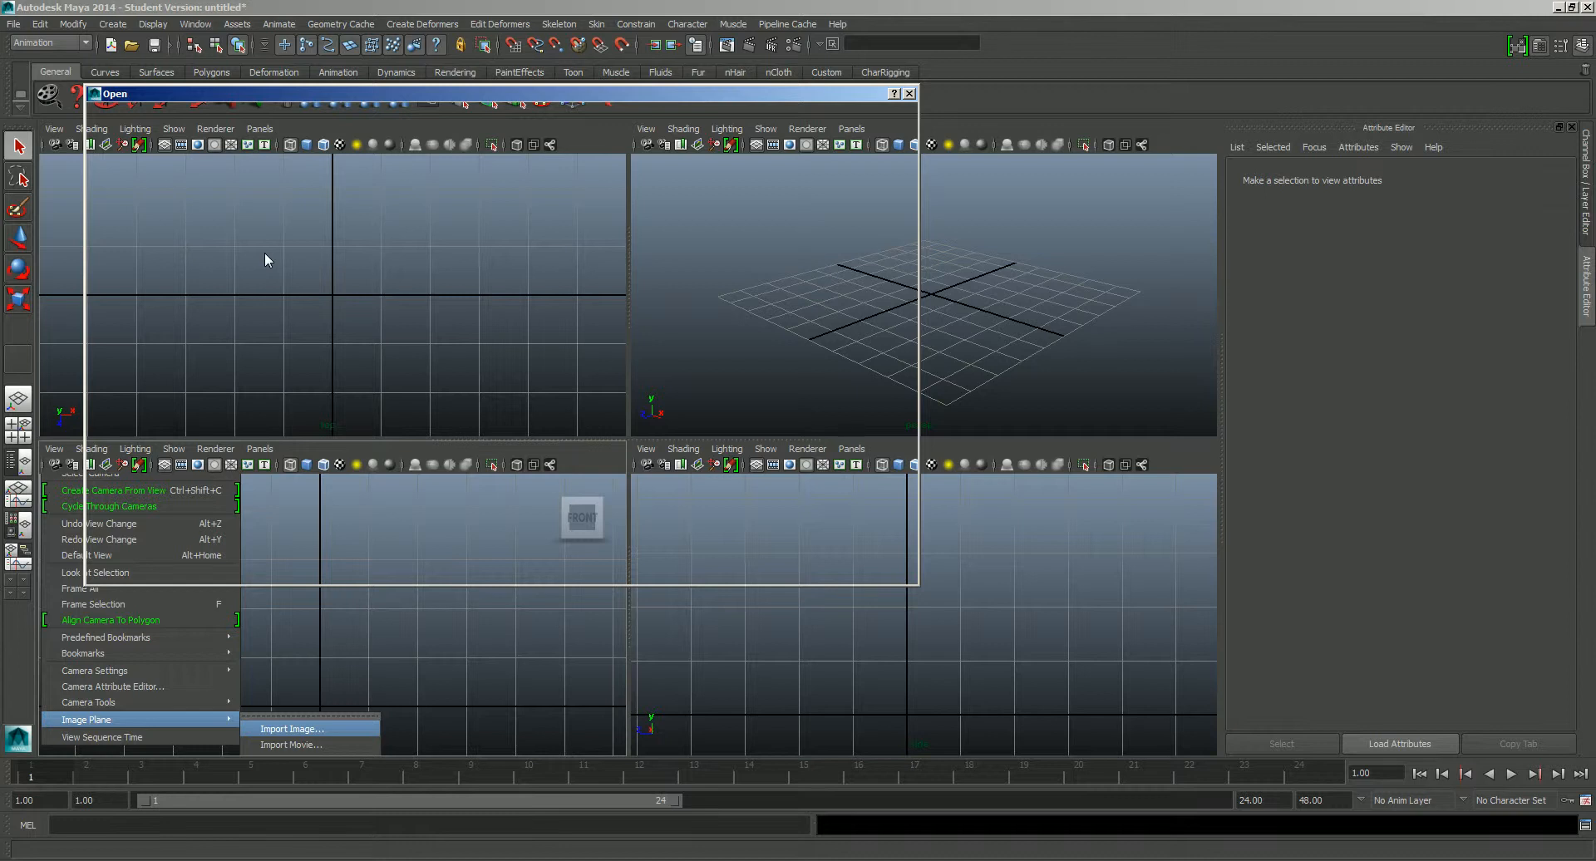
pyautogui.doubleClick(238, 158)
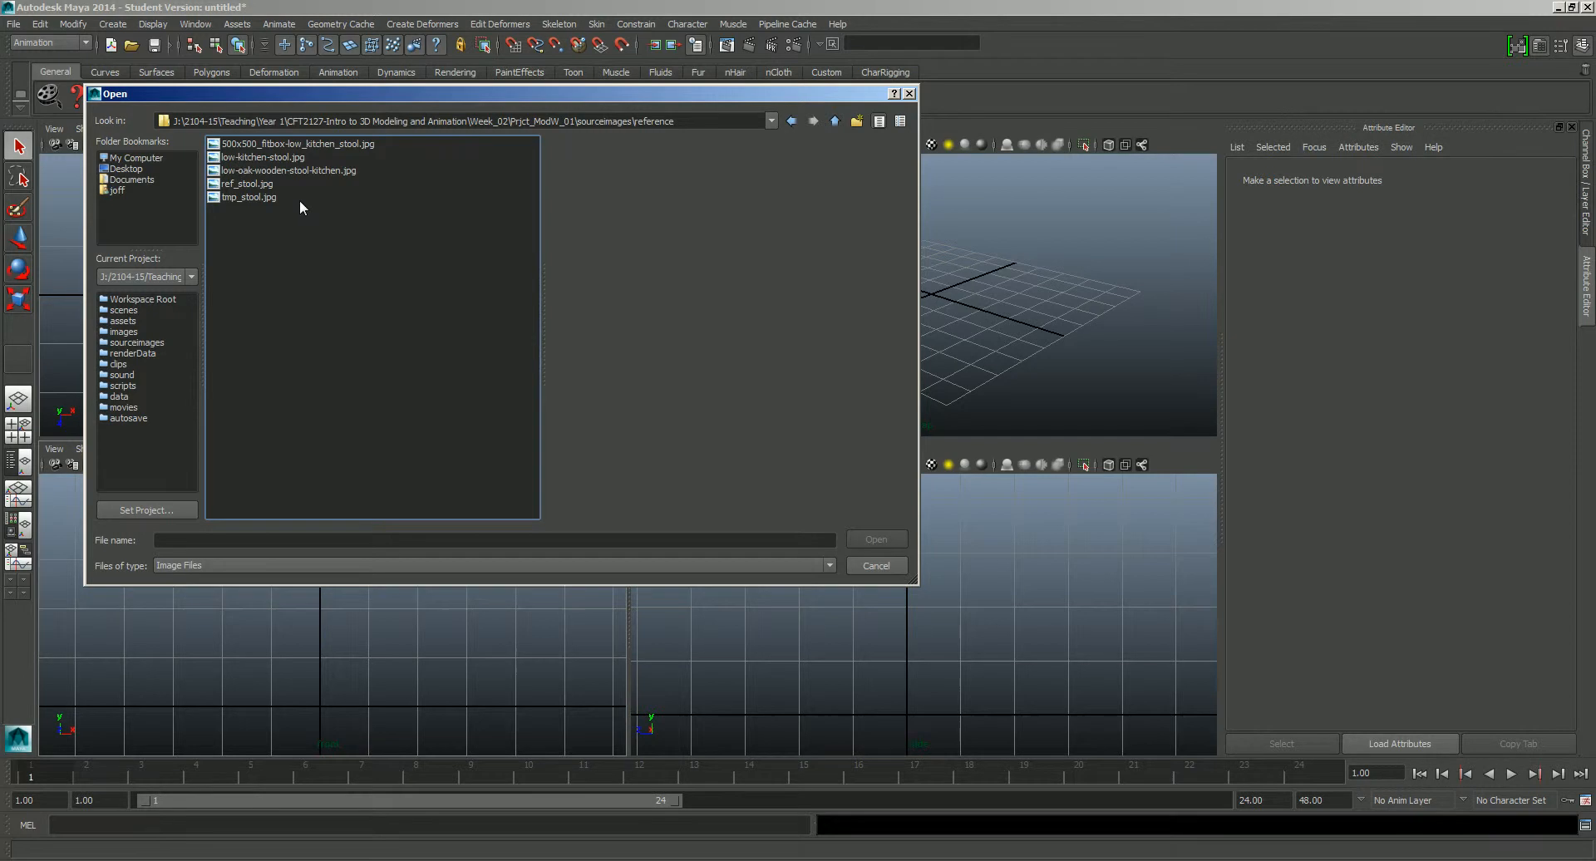
pyautogui.click(256, 197)
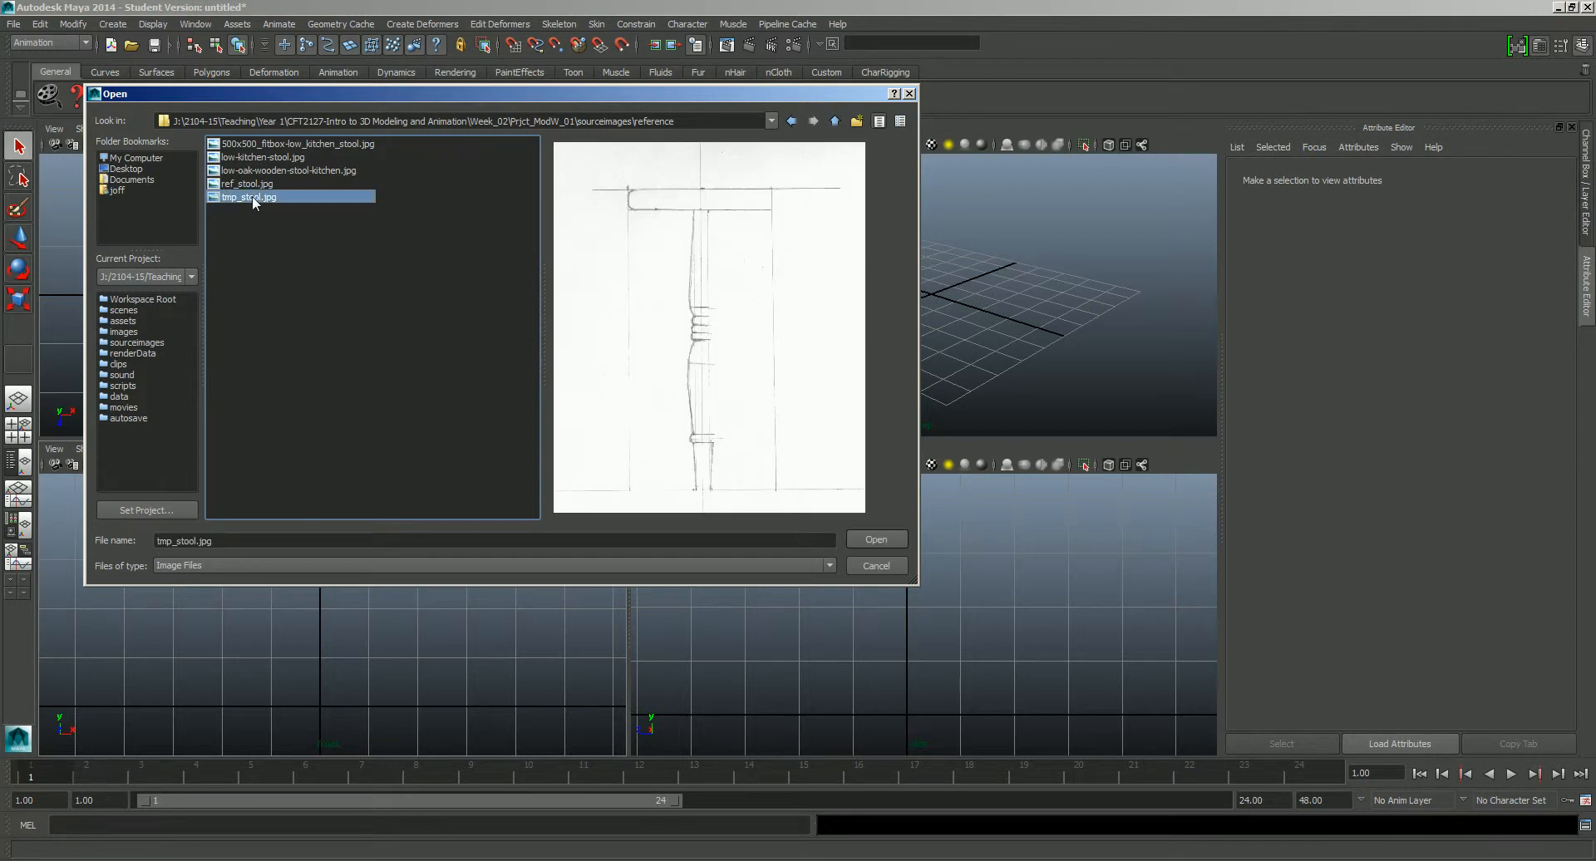
pyautogui.click(876, 539)
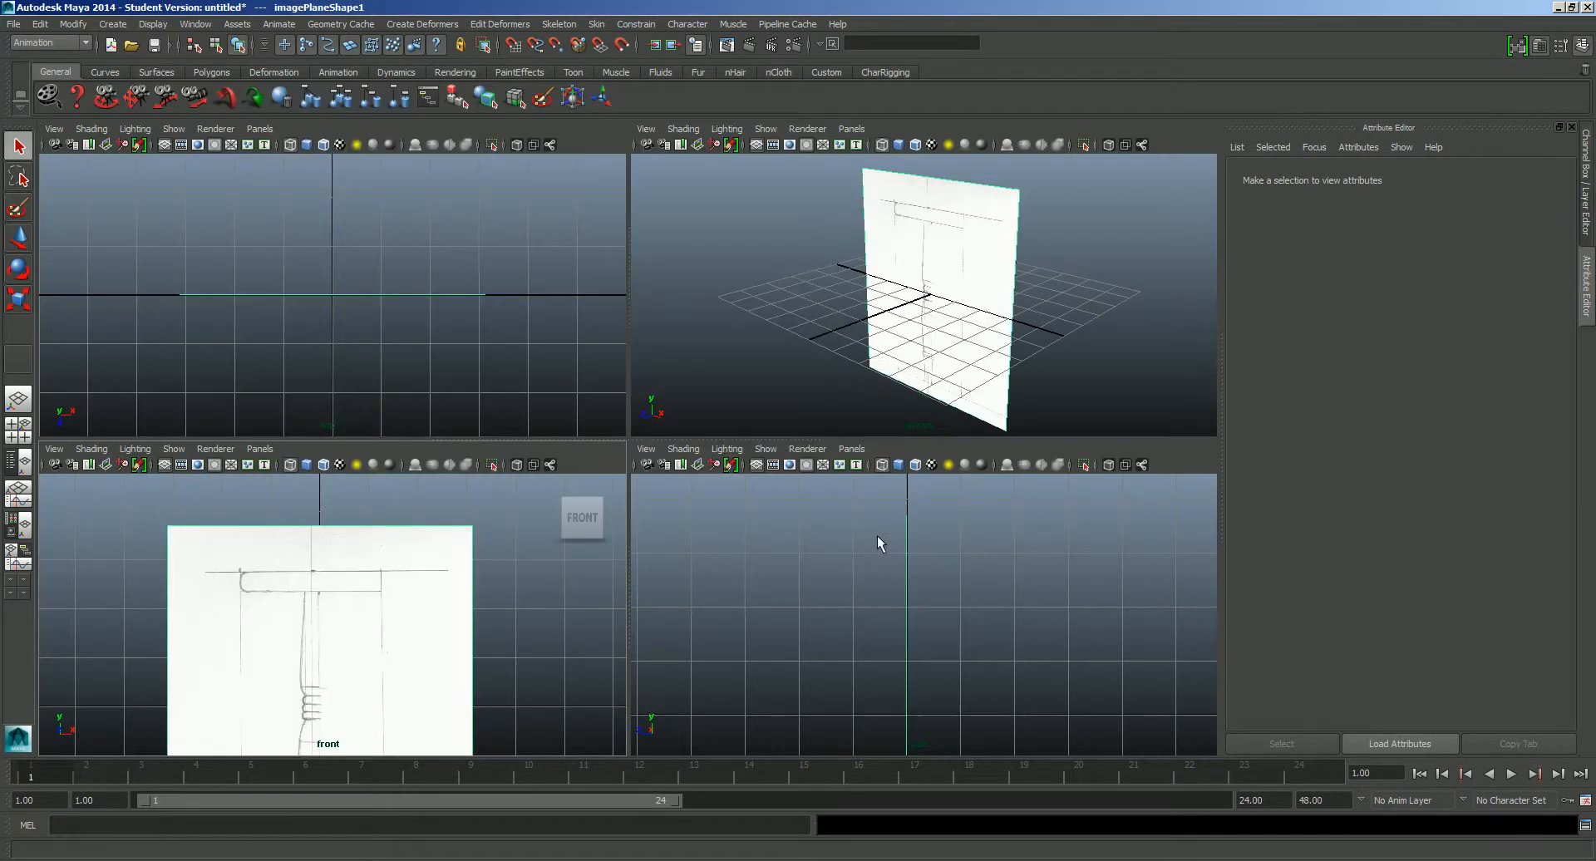
pyautogui.keyDown('alt'); pyautogui.moveTo(407, 644); pyautogui.dragTo(395, 586, button='middle'); pyautogui.keyUp('alt')
pyautogui.scroll(-4, 396, 597)
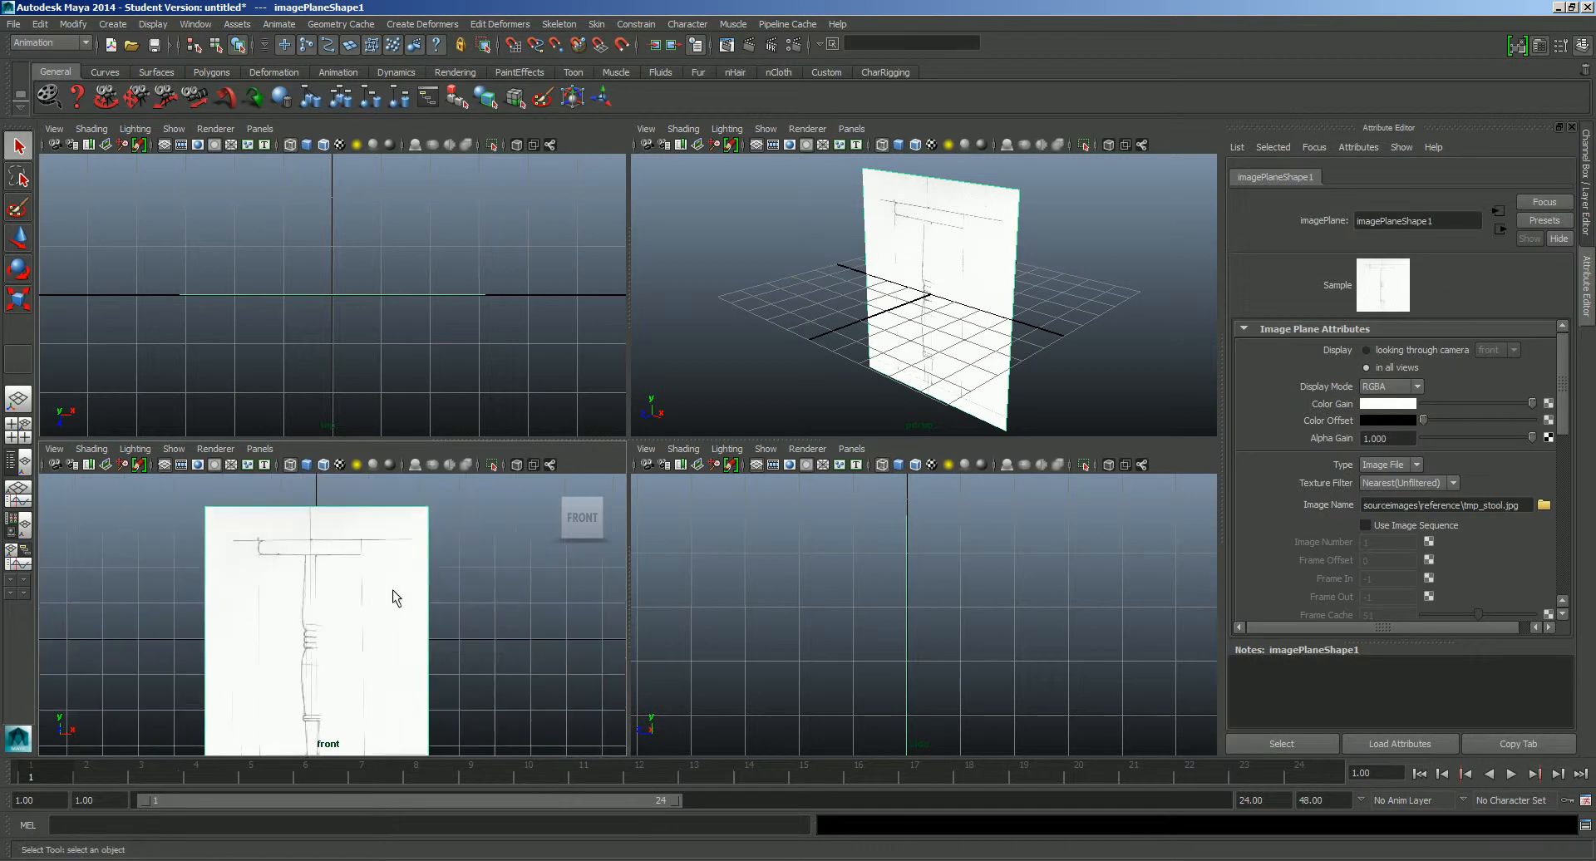
pyautogui.keyDown('alt'); pyautogui.moveTo(384, 638); pyautogui.dragTo(384, 624, button='middle'); pyautogui.keyUp('alt')
pyautogui.scroll(1, 398, 615)
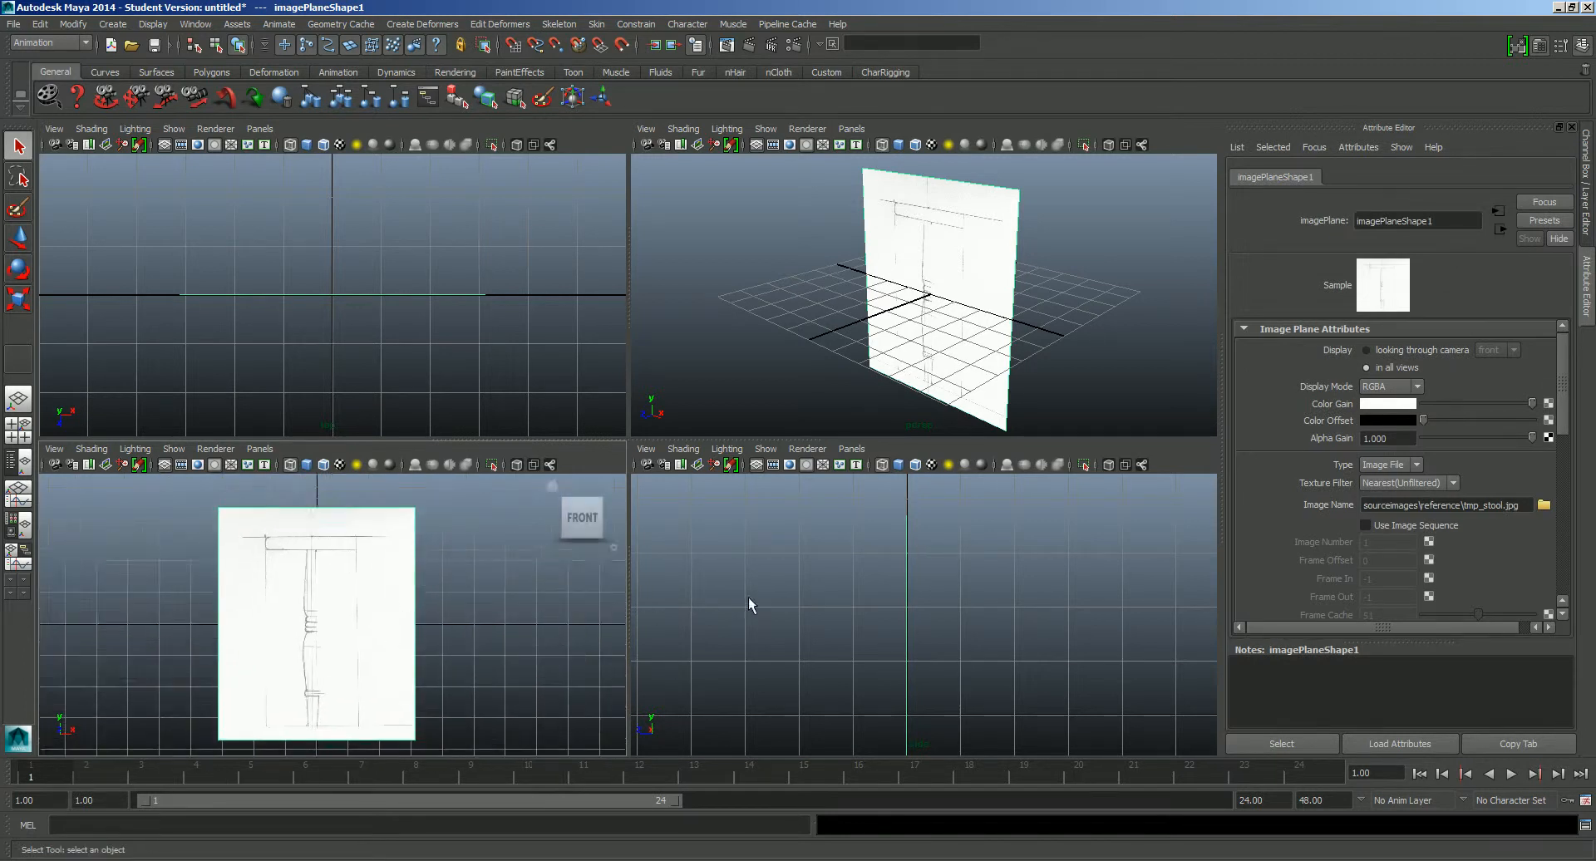
# Step: Import tmp_stool.jpg from the reference folder as an image plane for the side view and frame it fully
pyautogui.click(866, 642)
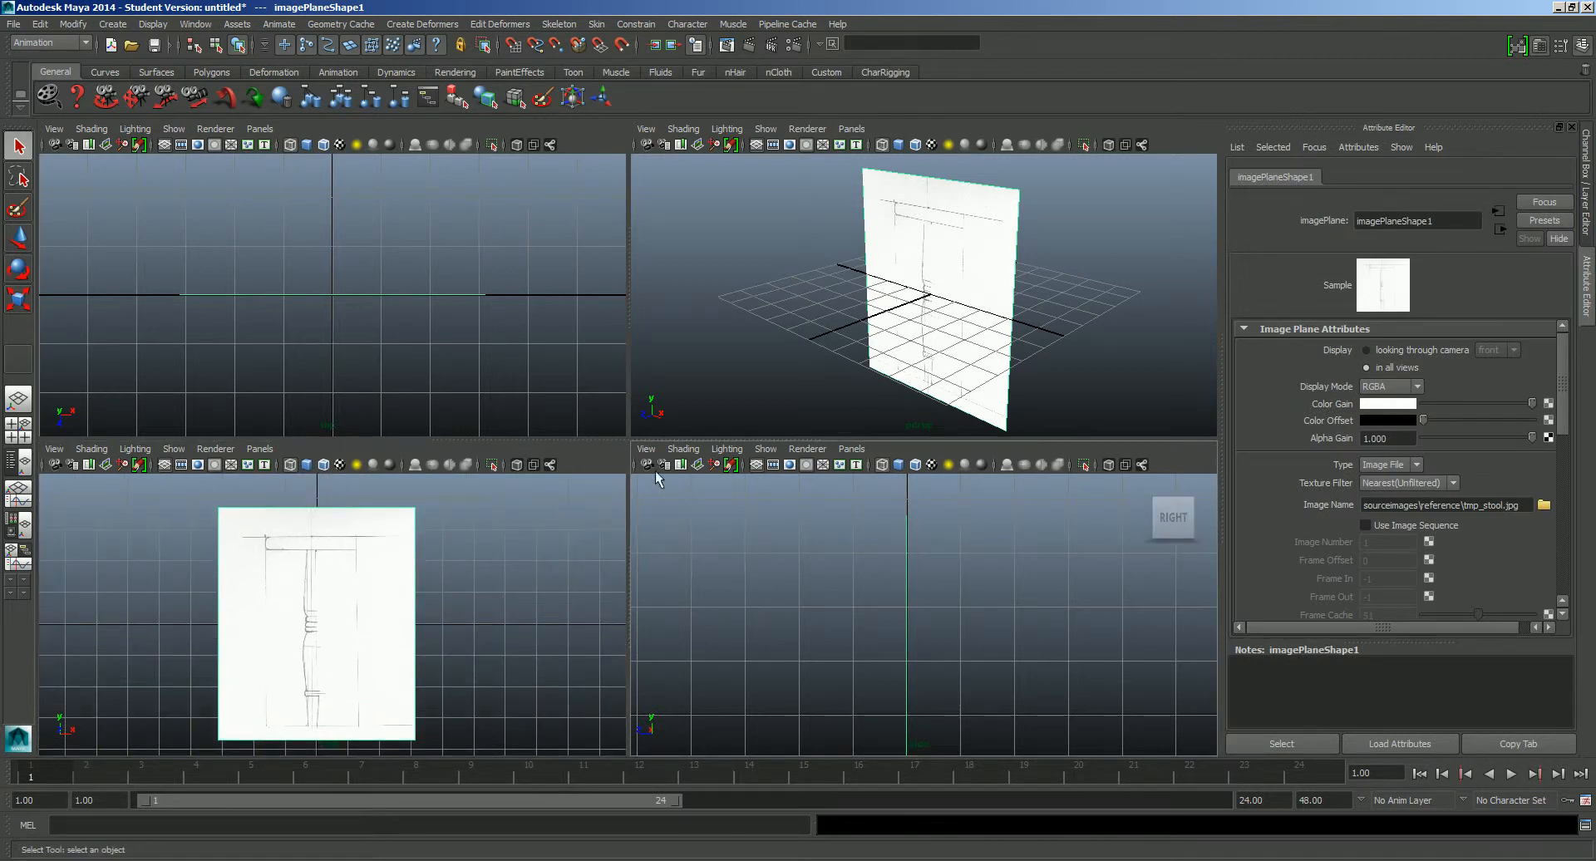
pyautogui.click(648, 450)
pyautogui.moveTo(715, 718)
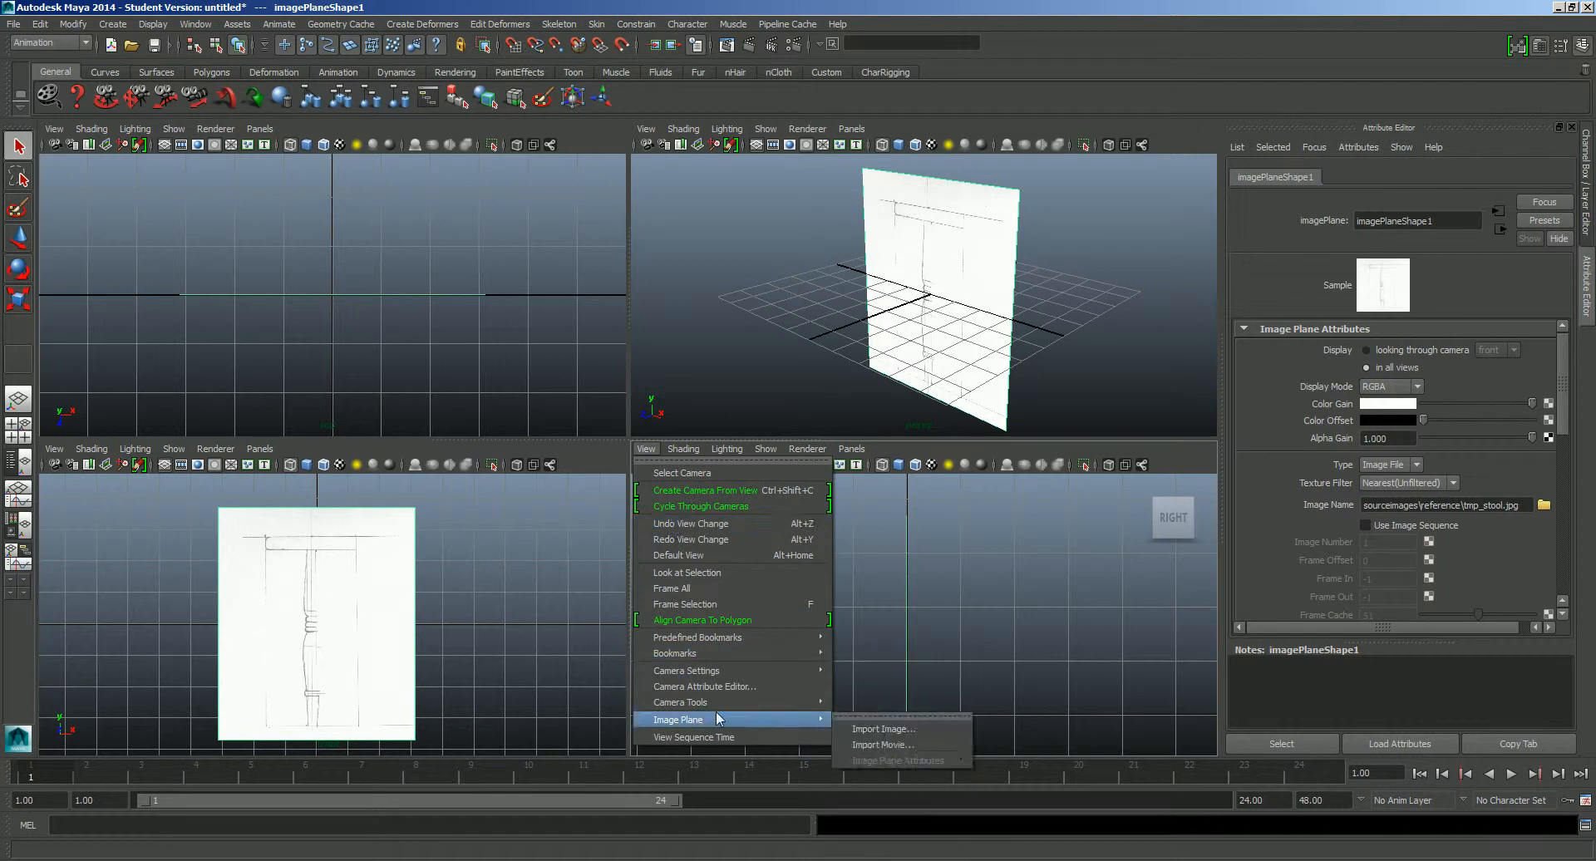
pyautogui.click(897, 728)
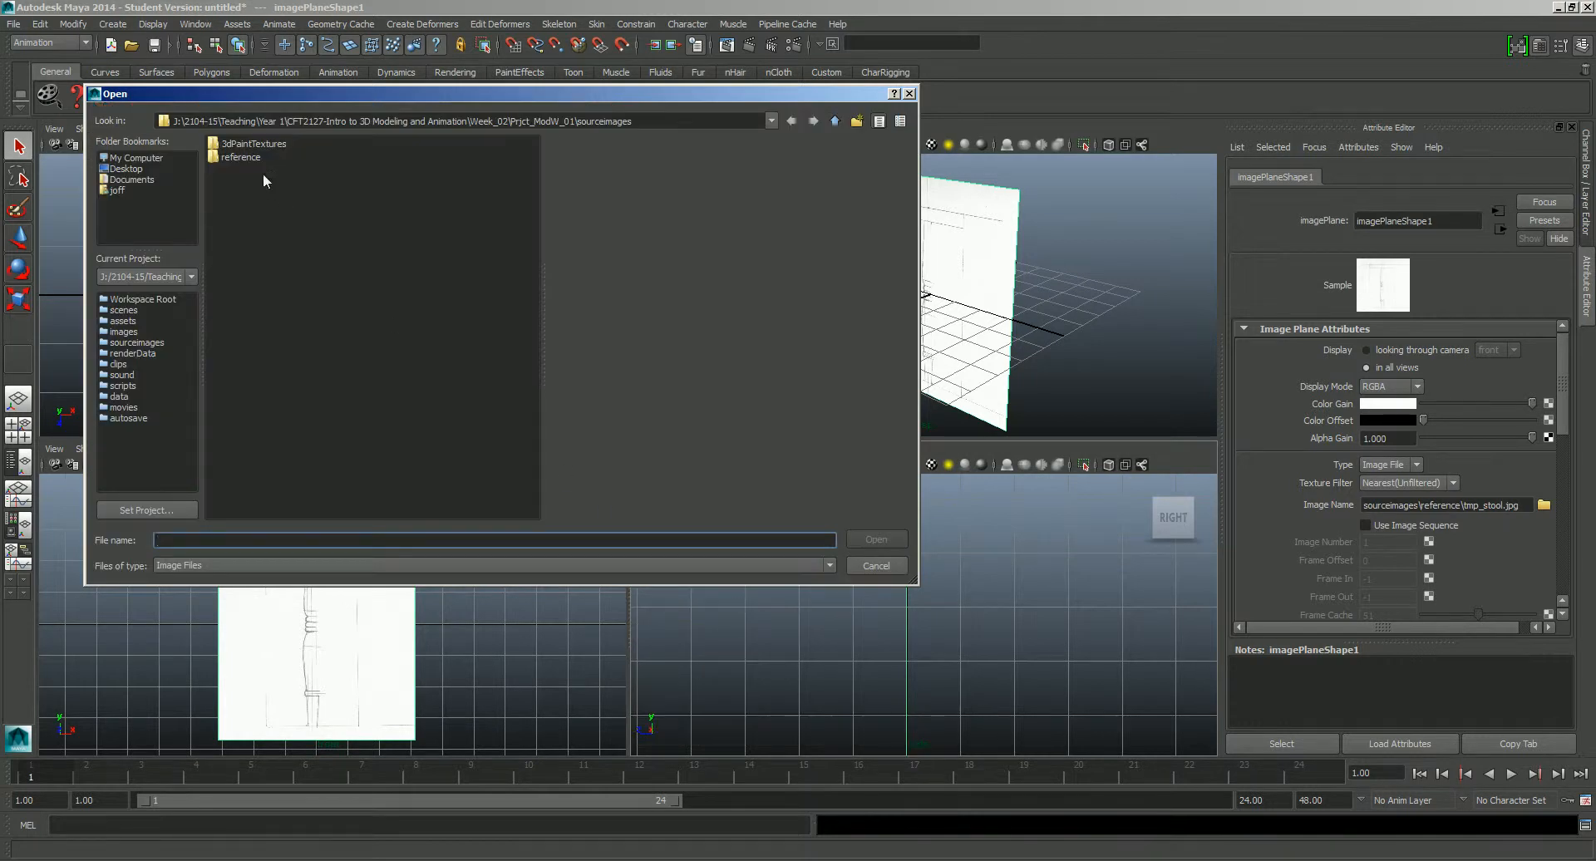
pyautogui.doubleClick(242, 158)
pyautogui.click(257, 198)
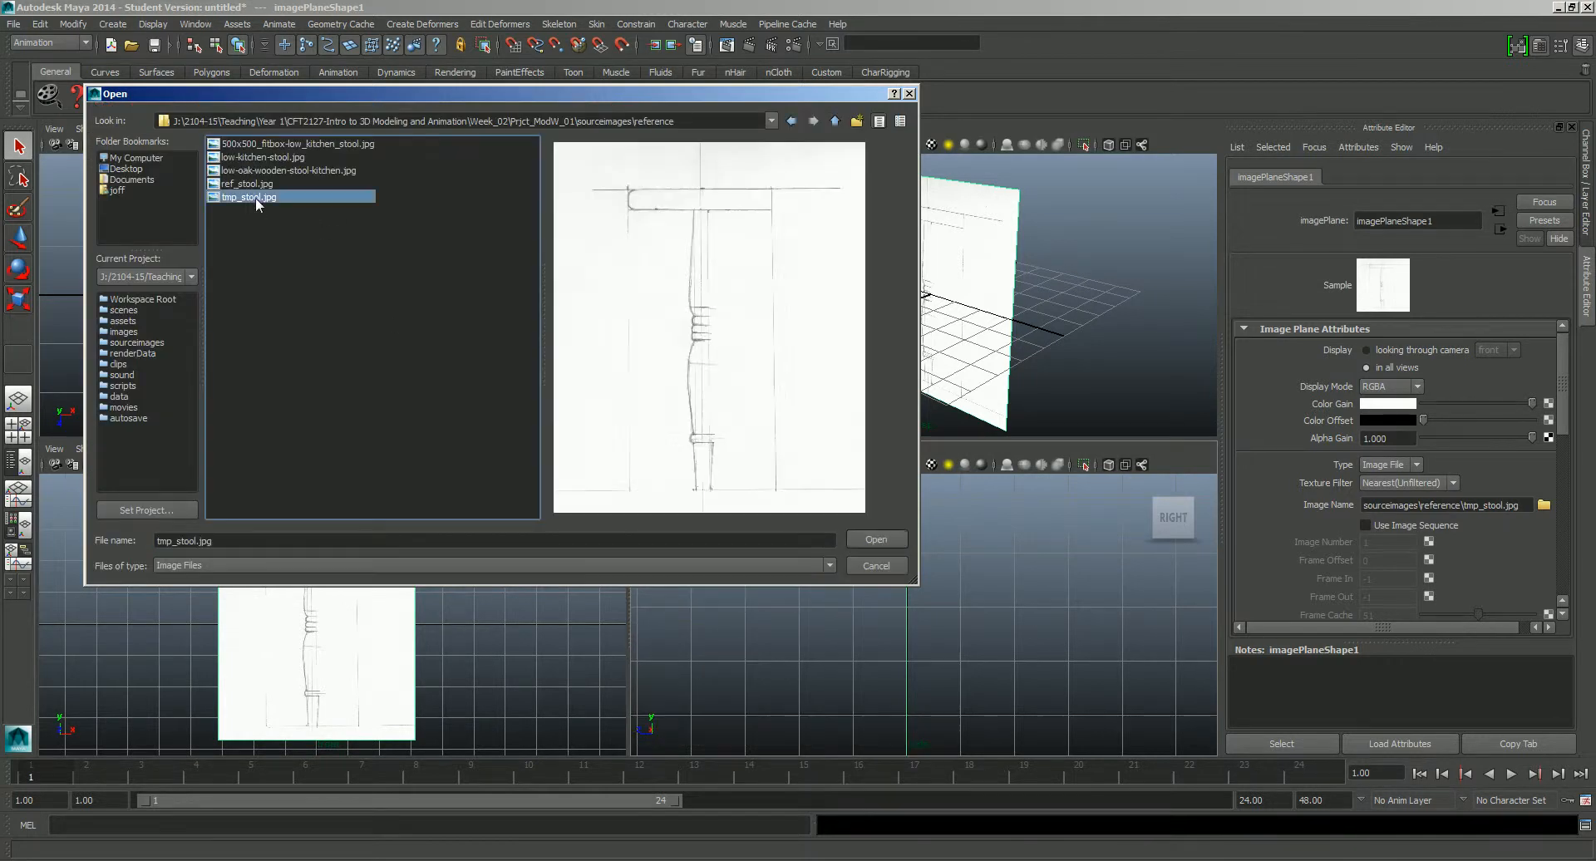
pyautogui.click(876, 540)
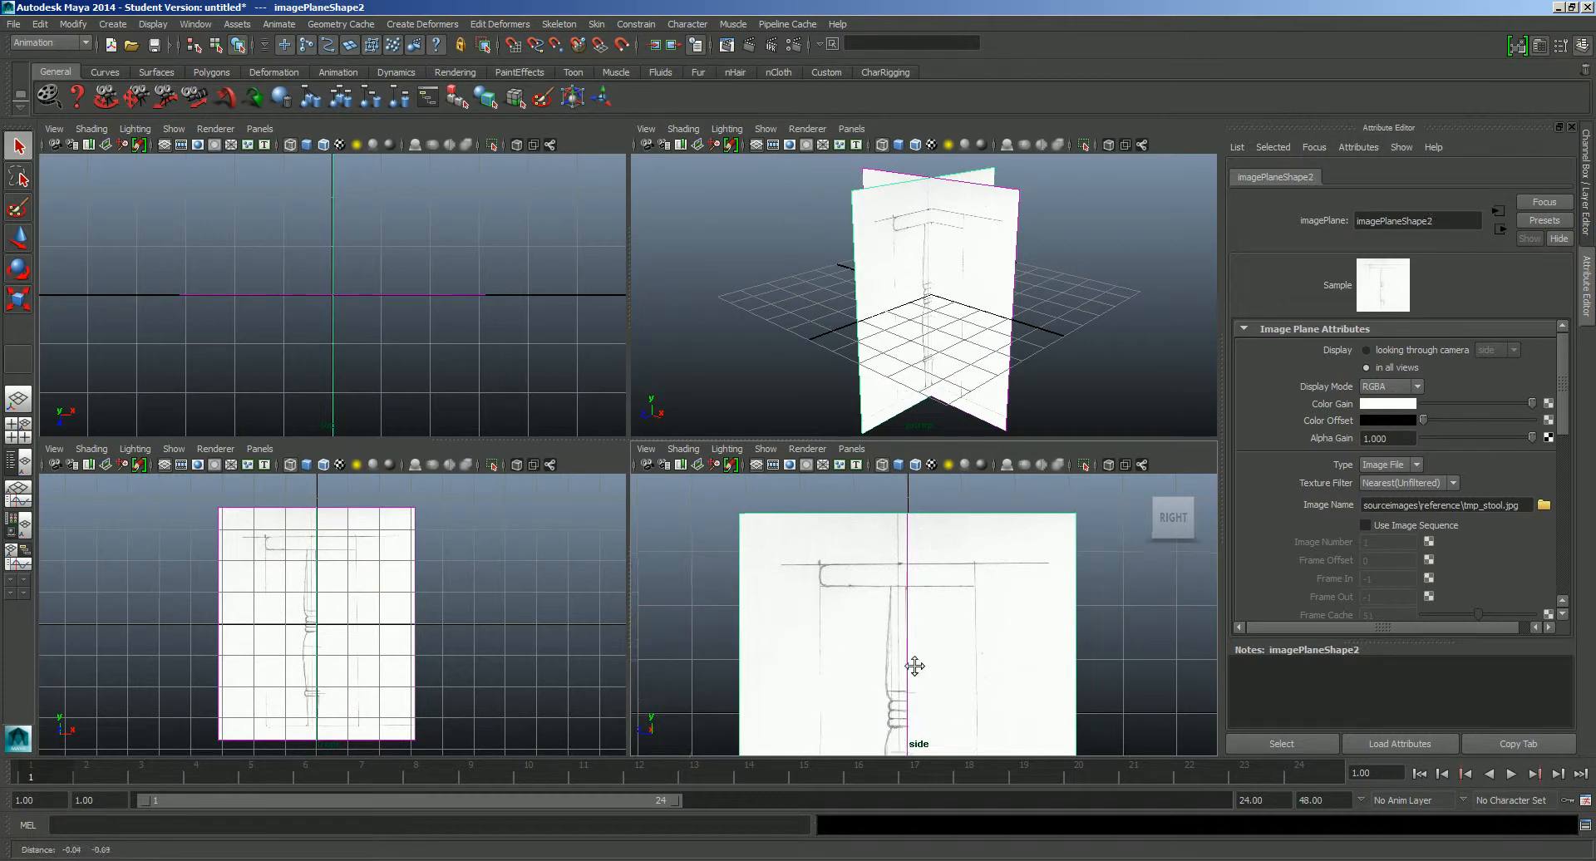
pyautogui.scroll(-3, 918, 663)
pyautogui.keyDown('alt'); pyautogui.moveTo(923, 659); pyautogui.dragTo(921, 642, button='middle'); pyautogui.keyUp('alt')
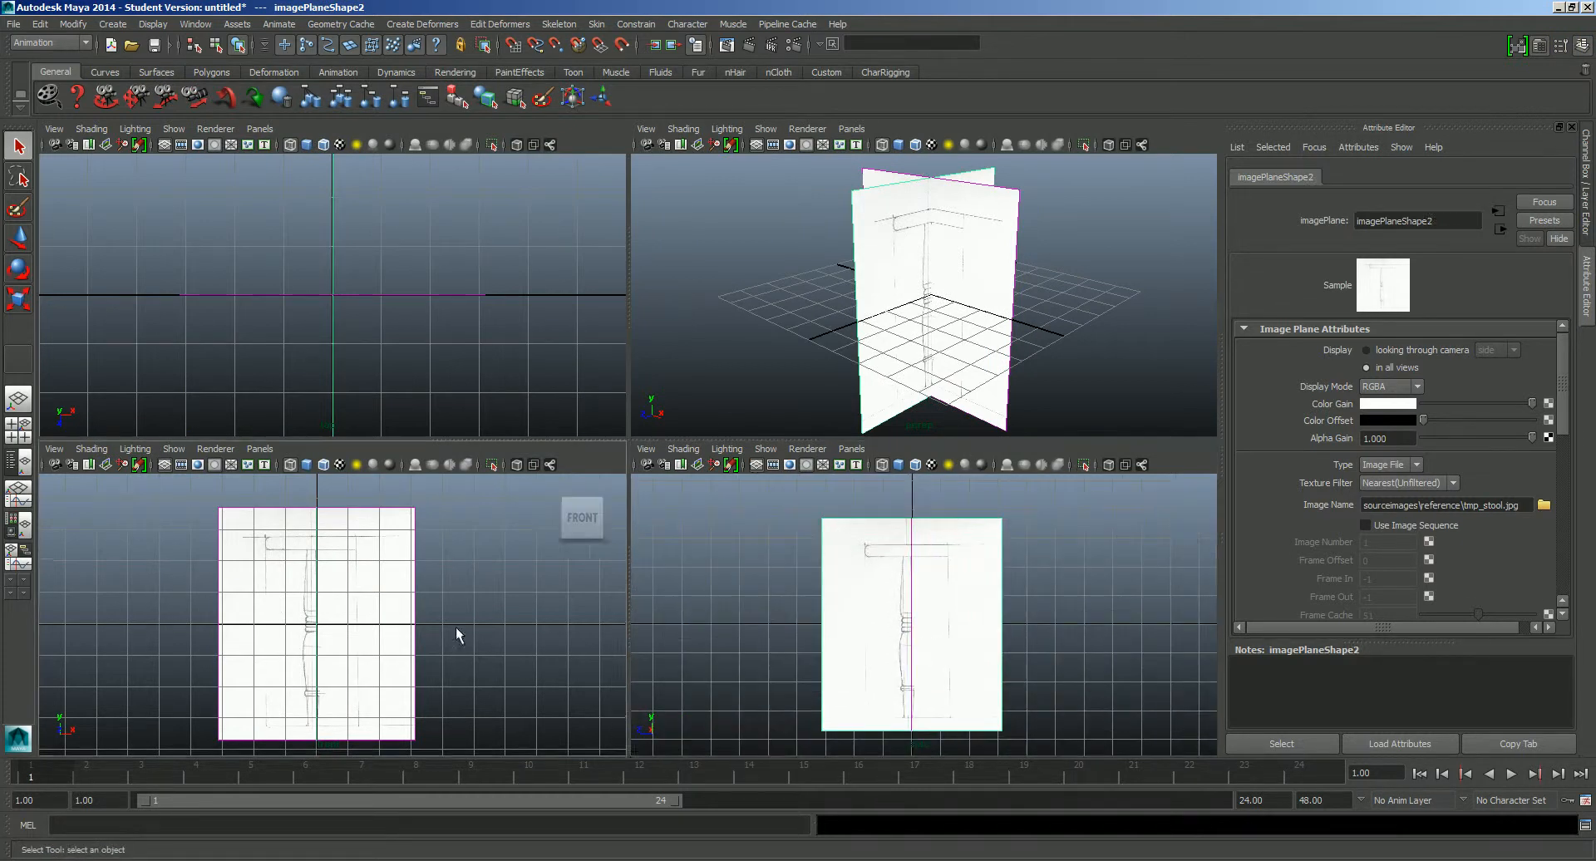
pyautogui.keyDown('alt'); pyautogui.moveTo(423, 631); pyautogui.dragTo(409, 627, button='middle'); pyautogui.keyUp('alt')
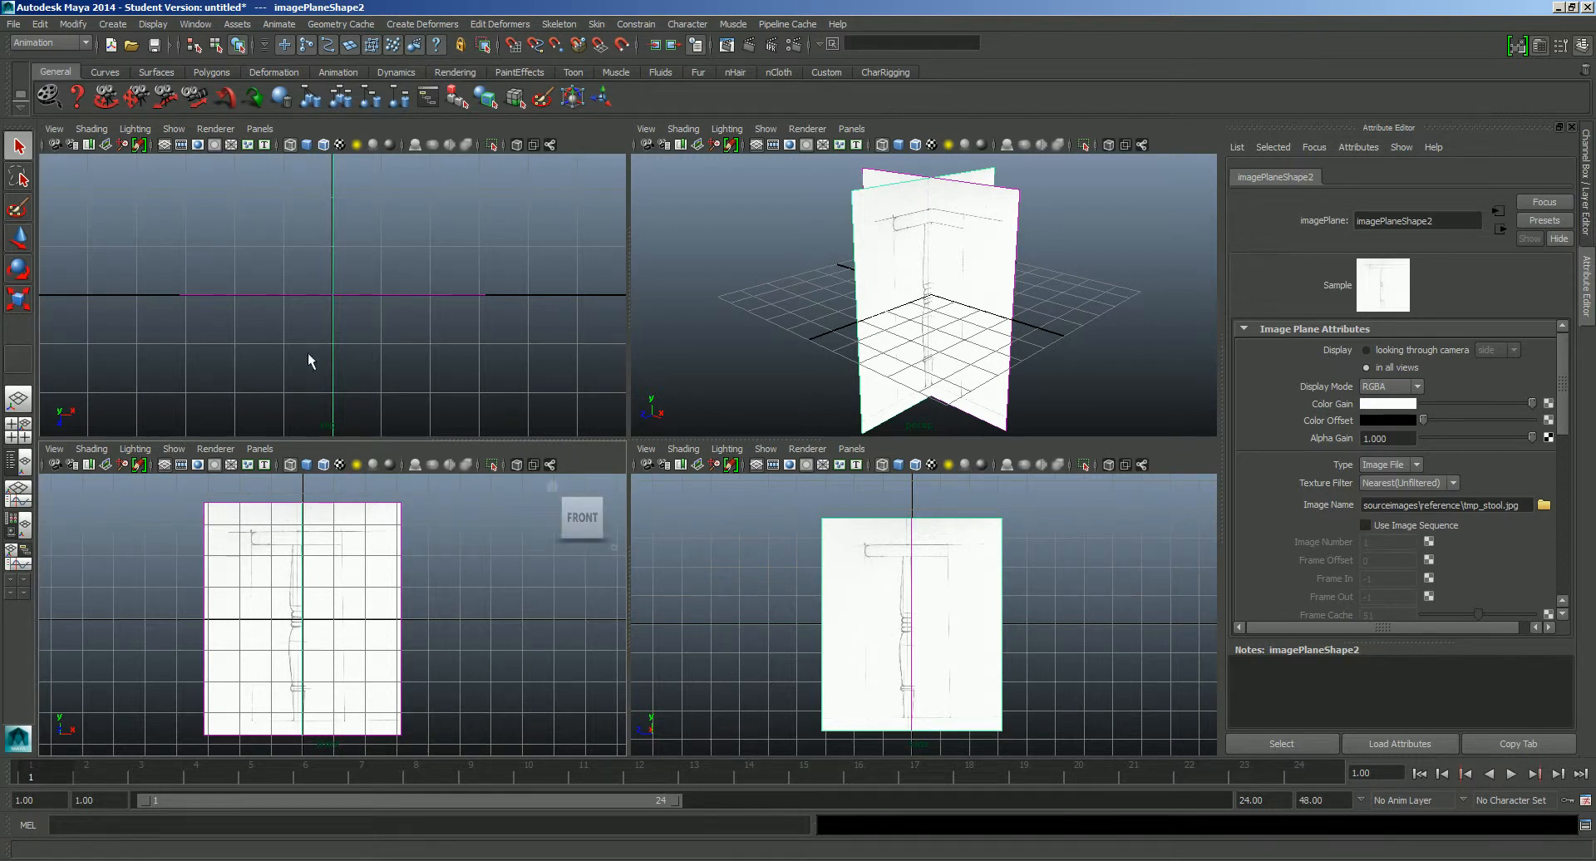
# Step: Switch to the Persp/Outliner layout and deselect the side image plane
pyautogui.scroll(-5, 918, 326)
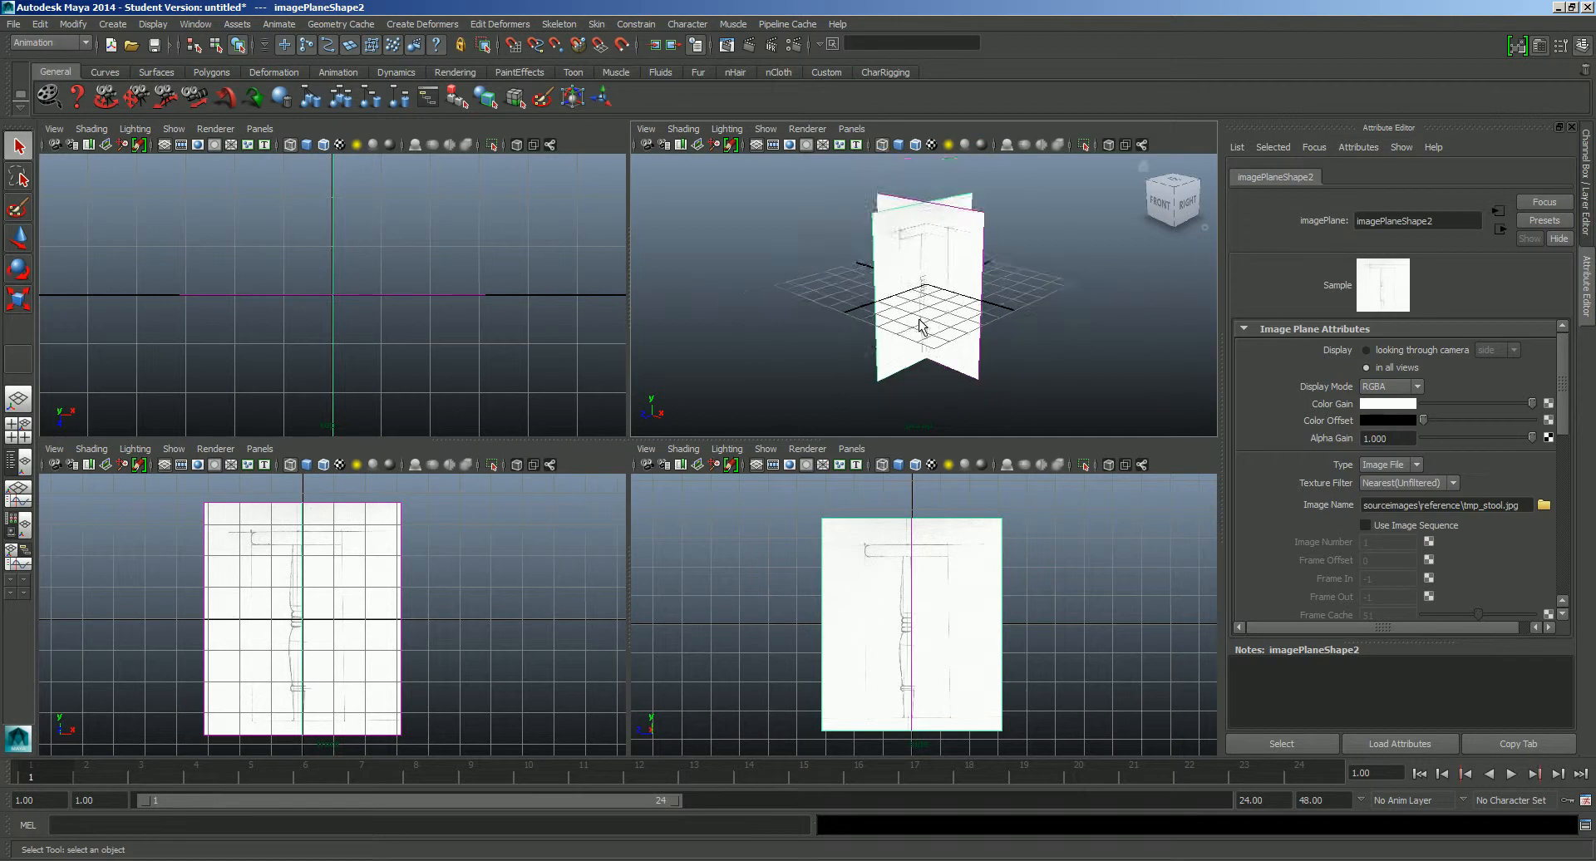
pyautogui.keyDown('alt'); pyautogui.moveTo(919, 326); pyautogui.dragTo(994, 354); pyautogui.keyUp('alt')
pyautogui.keyDown('alt'); pyautogui.moveTo(982, 252); pyautogui.dragTo(997, 307); pyautogui.keyUp('alt')
pyautogui.click(20, 467)
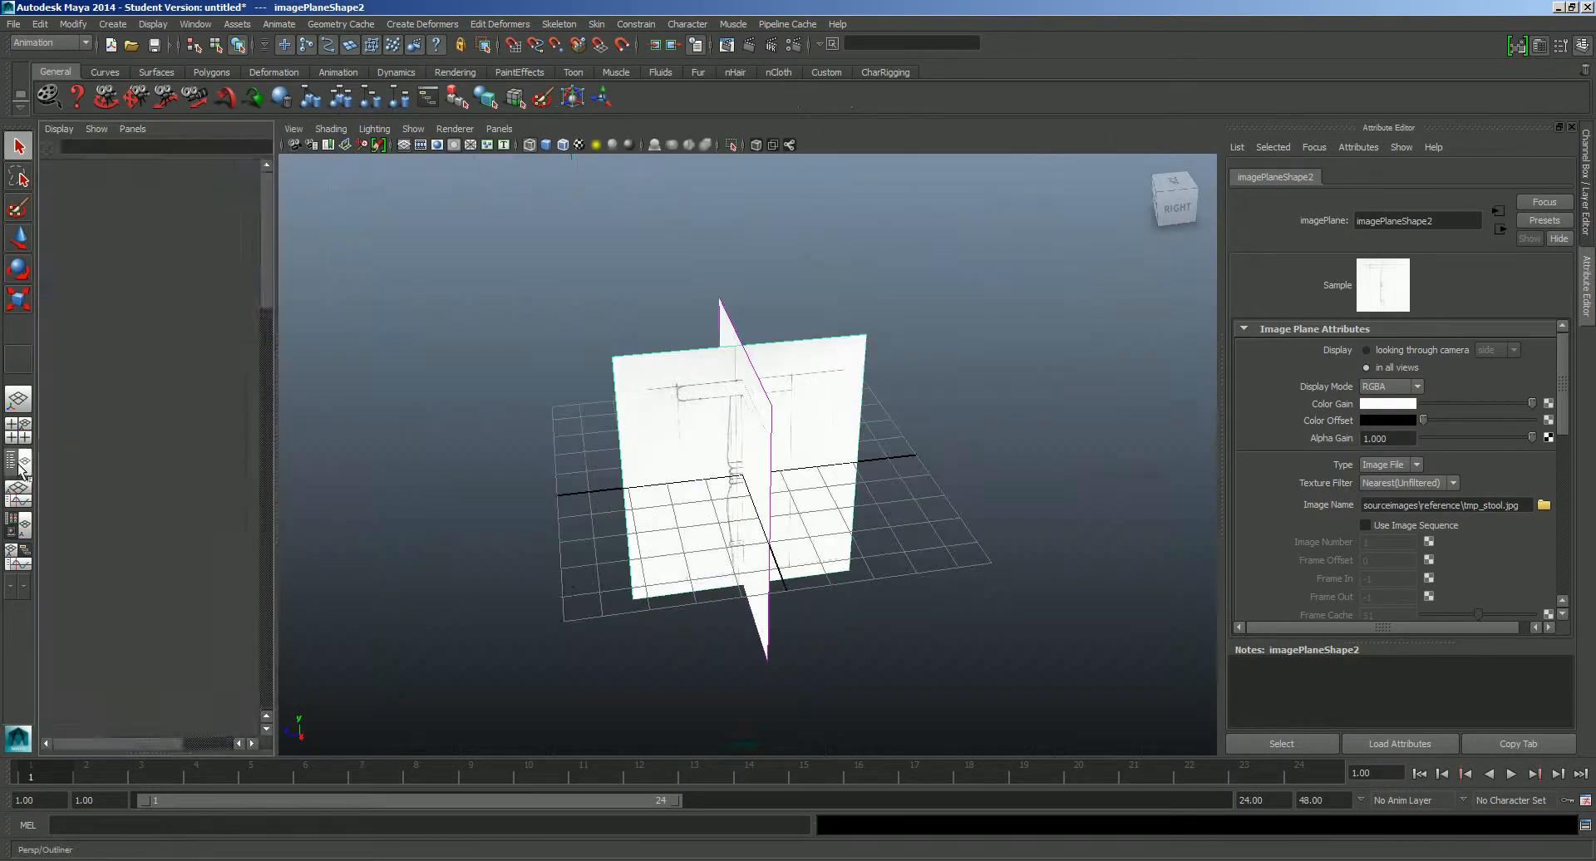
pyautogui.keyDown('alt'); pyautogui.moveTo(570, 581); pyautogui.dragTo(766, 597); pyautogui.keyUp('alt')
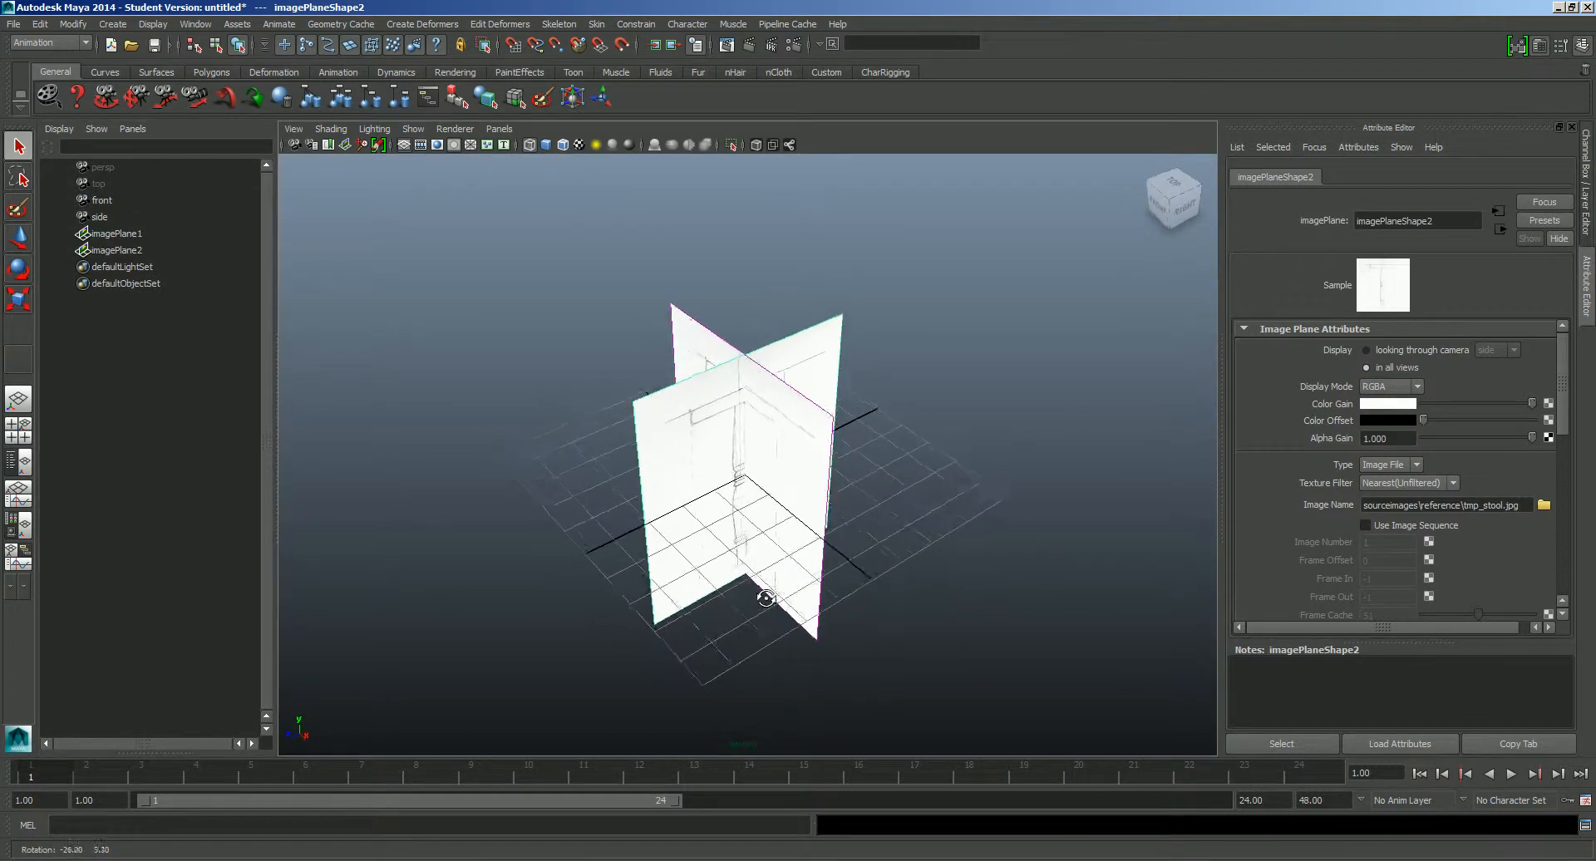
pyautogui.click(665, 592)
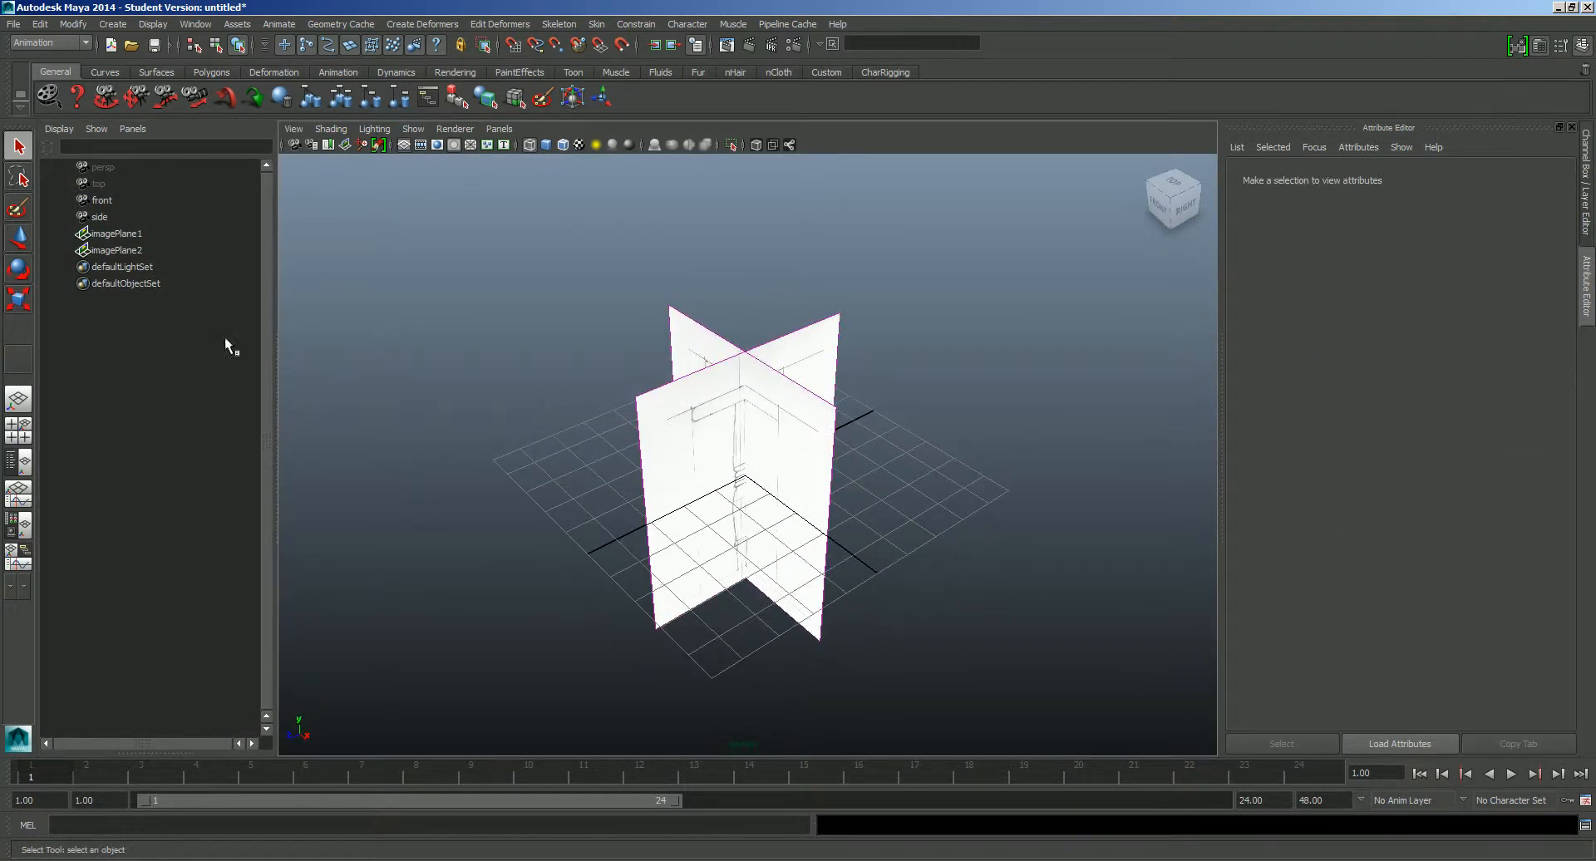
# Step: Select imagePlane1 in the Outliner and show its transform attributes
pyautogui.click(108, 233)
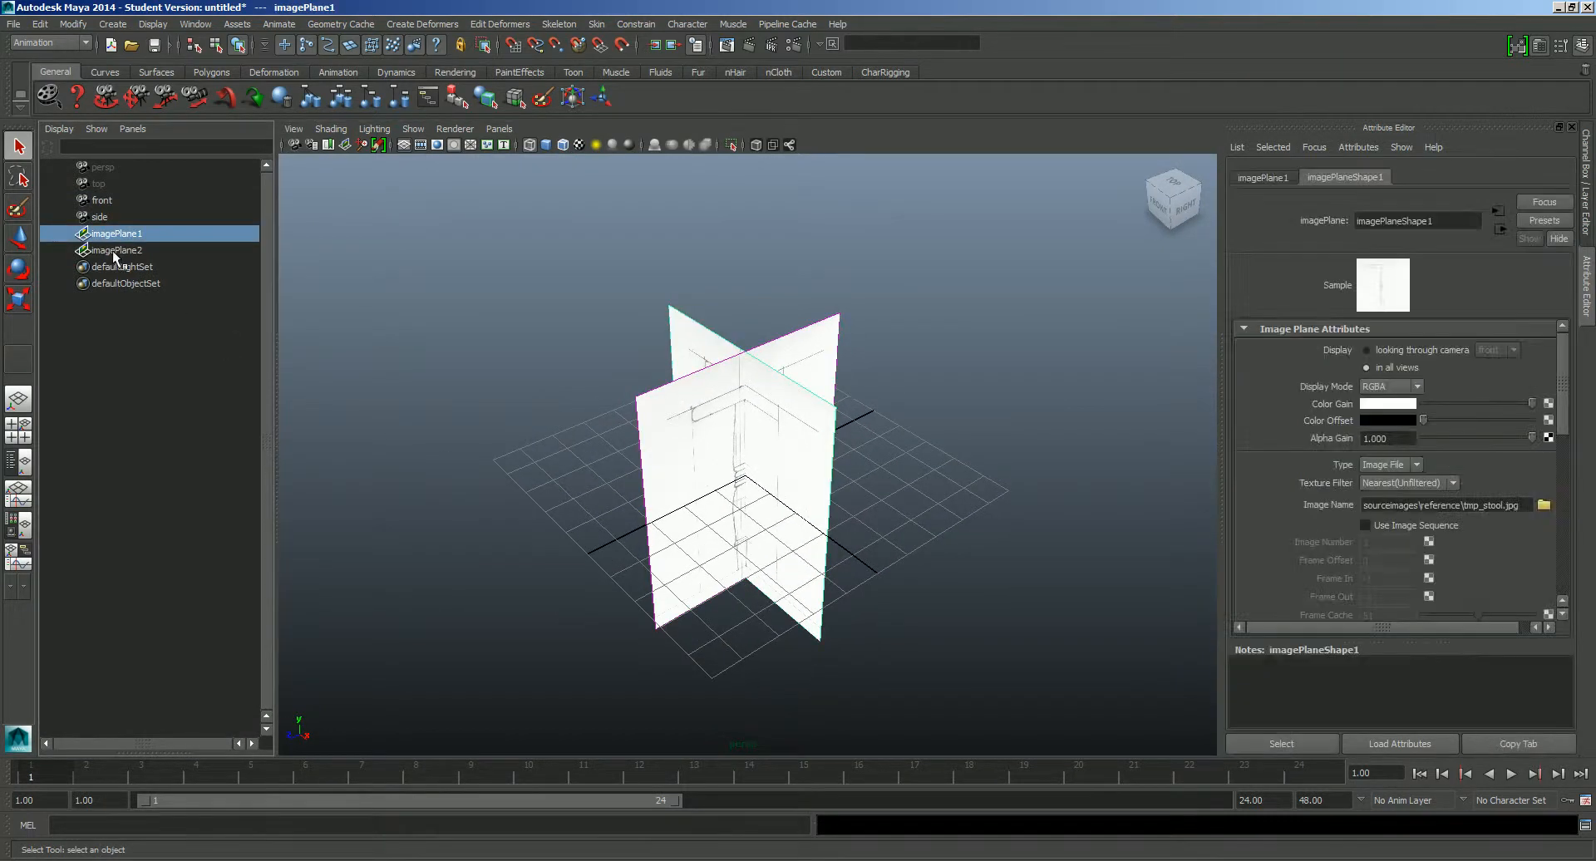
pyautogui.click(113, 251)
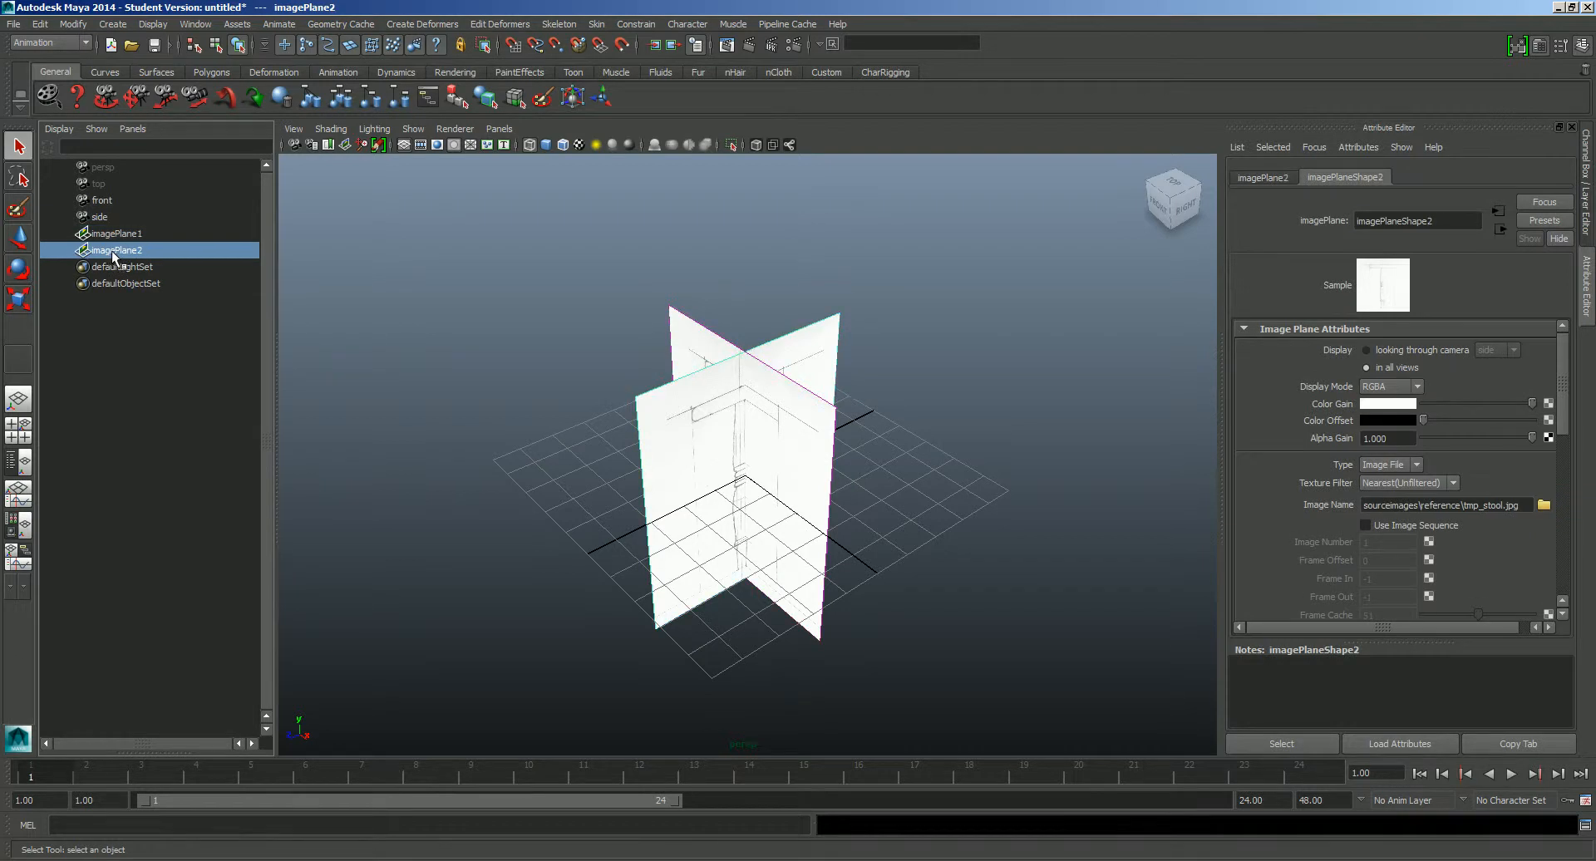
pyautogui.click(115, 236)
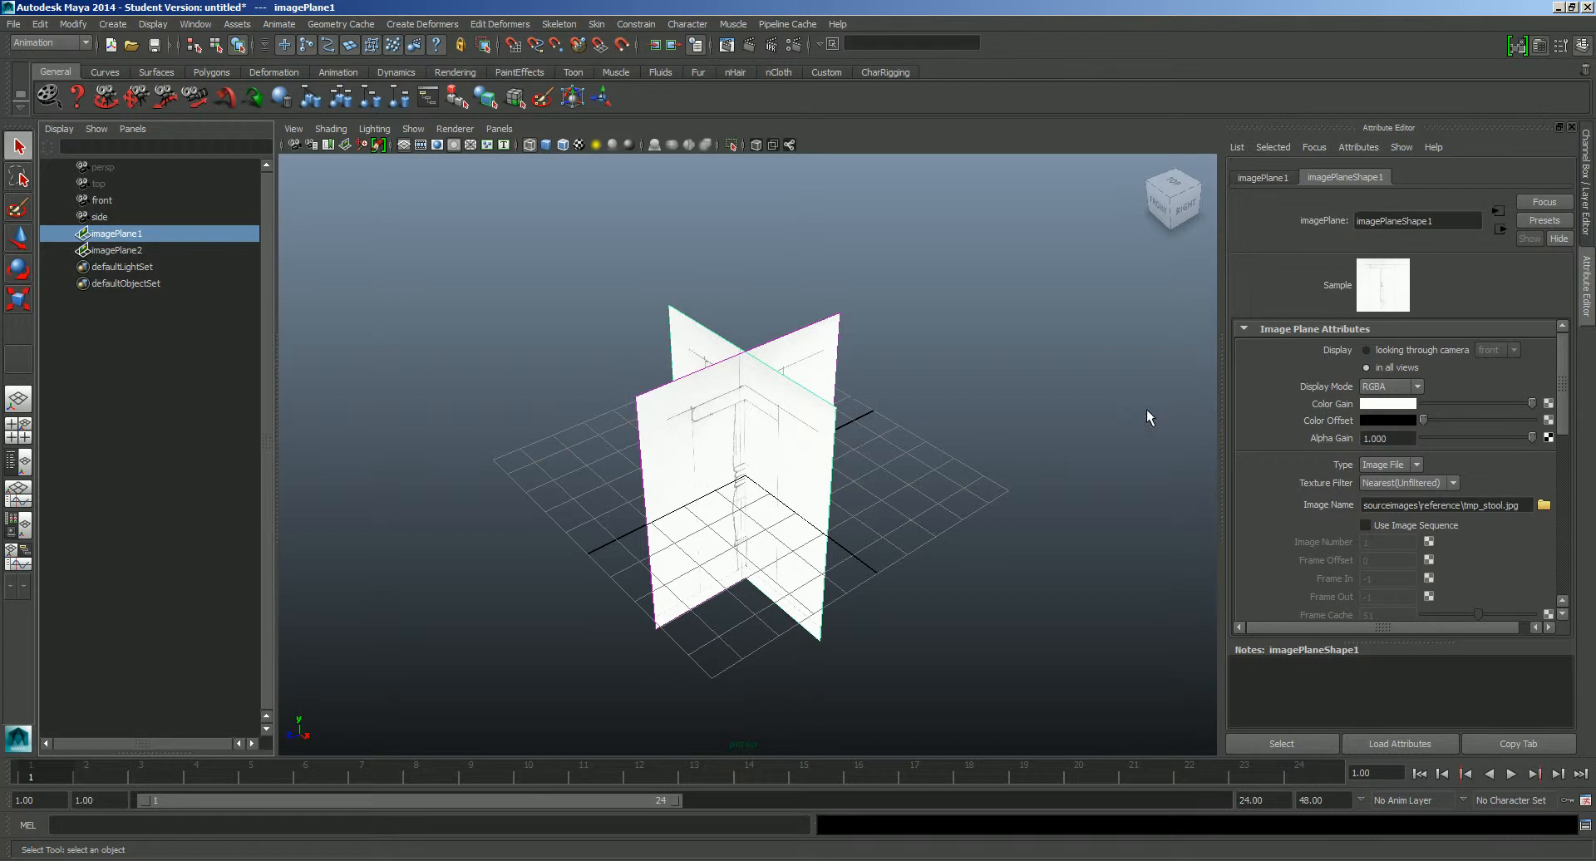
pyautogui.click(1267, 178)
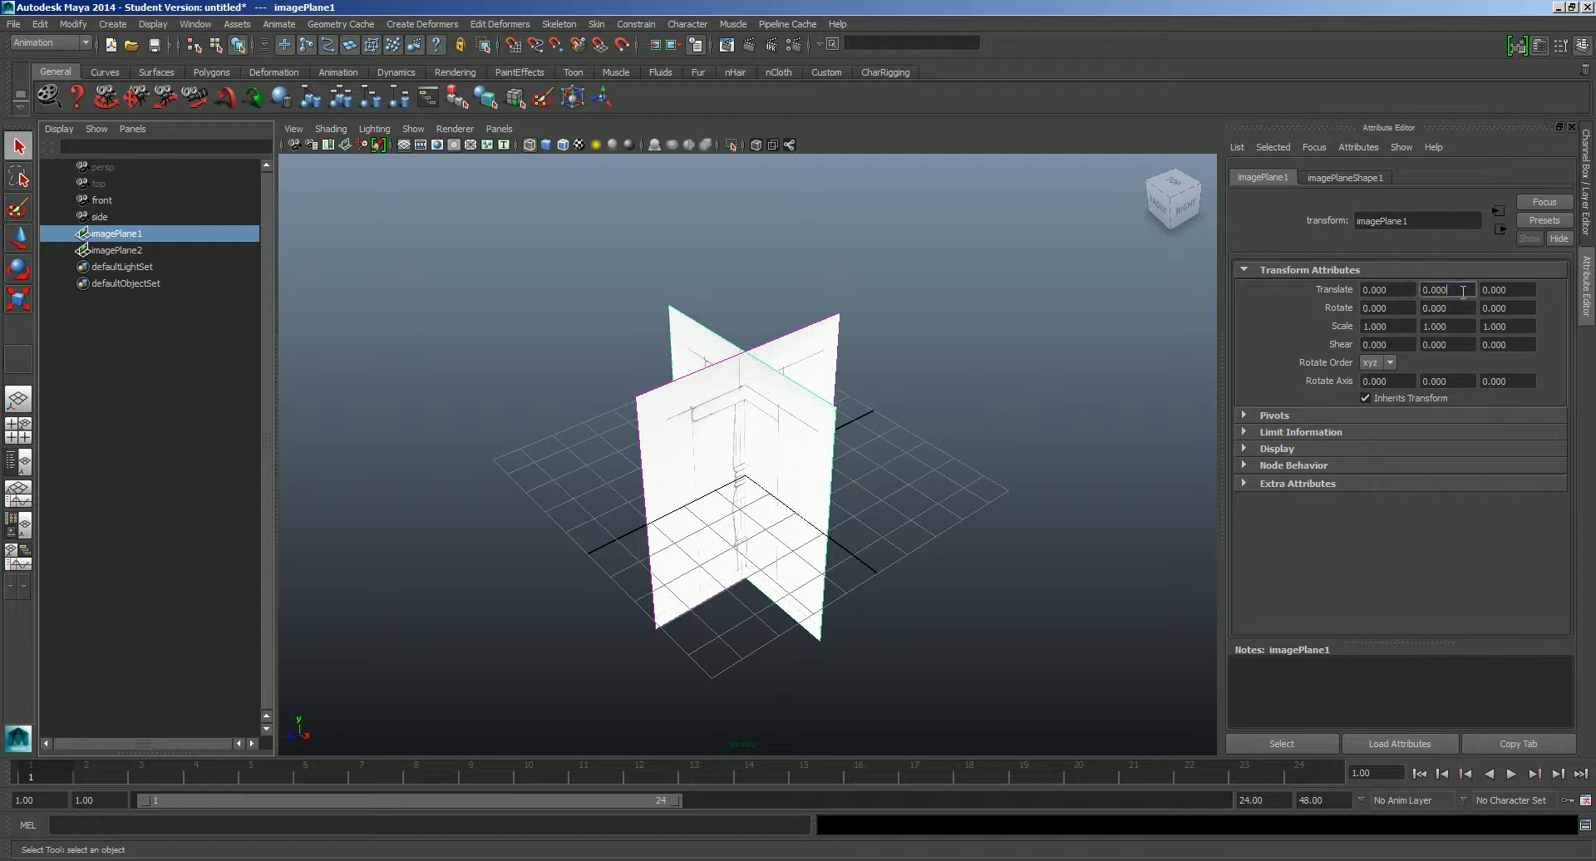
pyautogui.moveTo(928, 502)
pyautogui.keyDown('alt'); pyautogui.mouseDown()
pyautogui.moveTo(901, 519)
pyautogui.moveTo(903, 496)
pyautogui.mouseUp(); pyautogui.keyUp('alt')
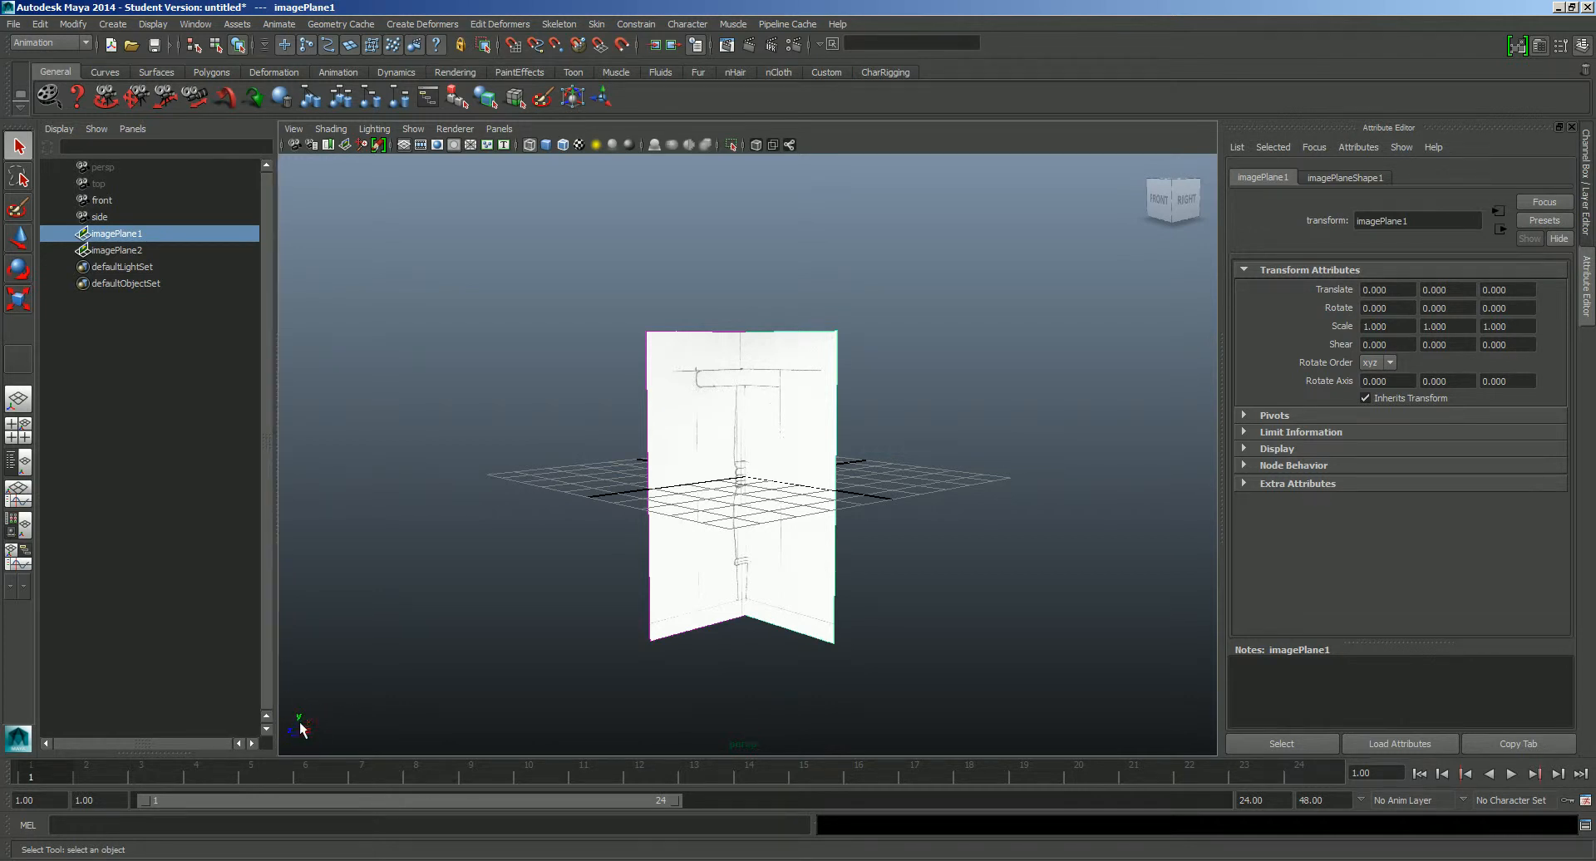
pyautogui.keyDown('alt'); pyautogui.moveTo(430, 643); pyautogui.dragTo(654, 640); pyautogui.keyUp('alt')
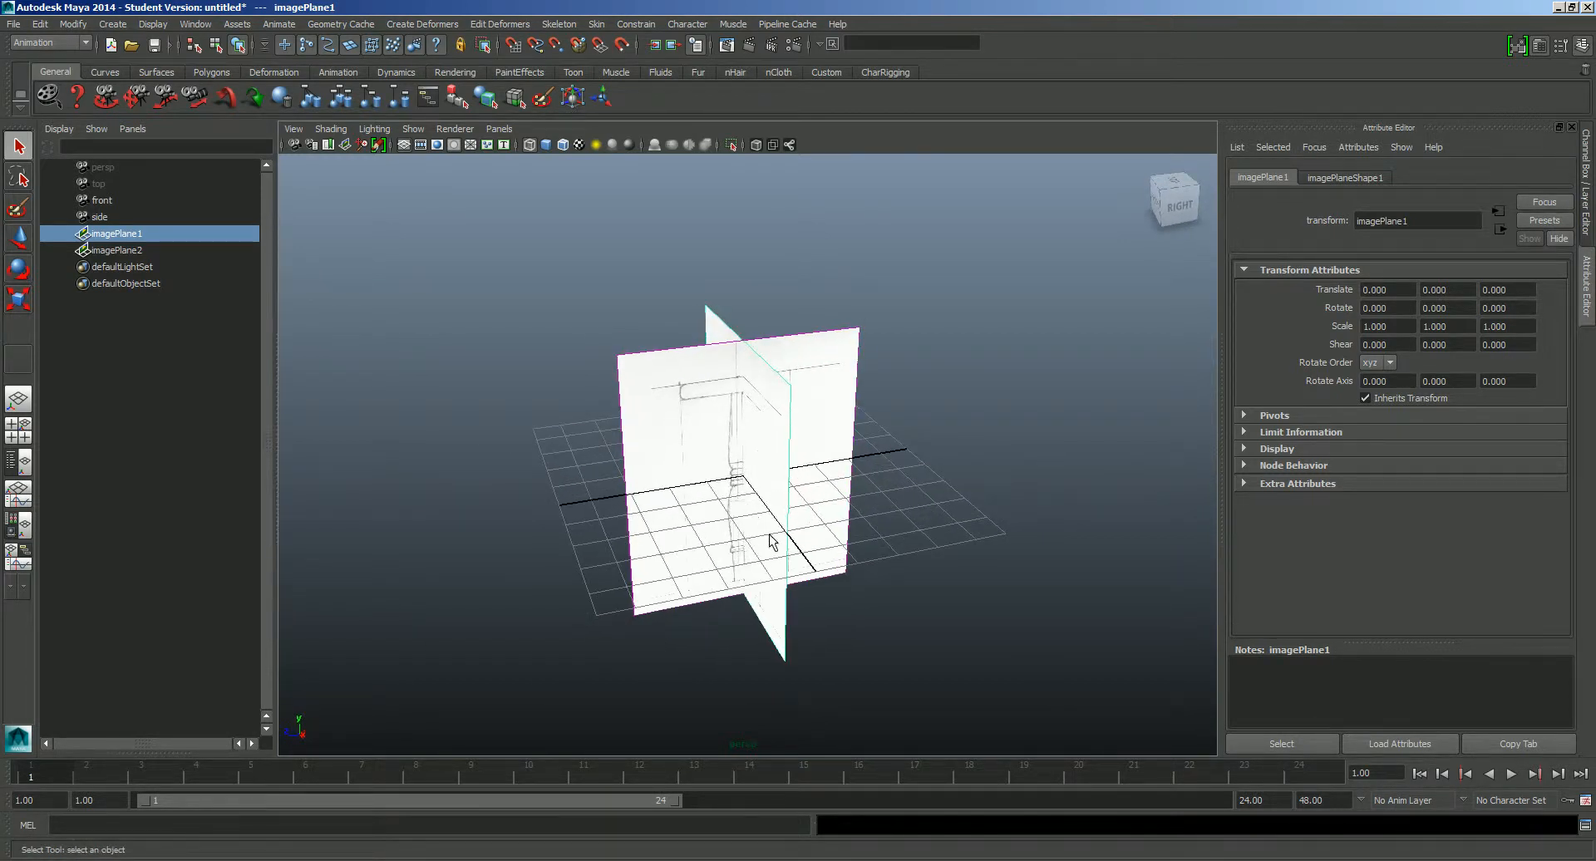
pyautogui.keyDown('alt'); pyautogui.moveTo(680, 613); pyautogui.dragTo(739, 581); pyautogui.keyUp('alt')
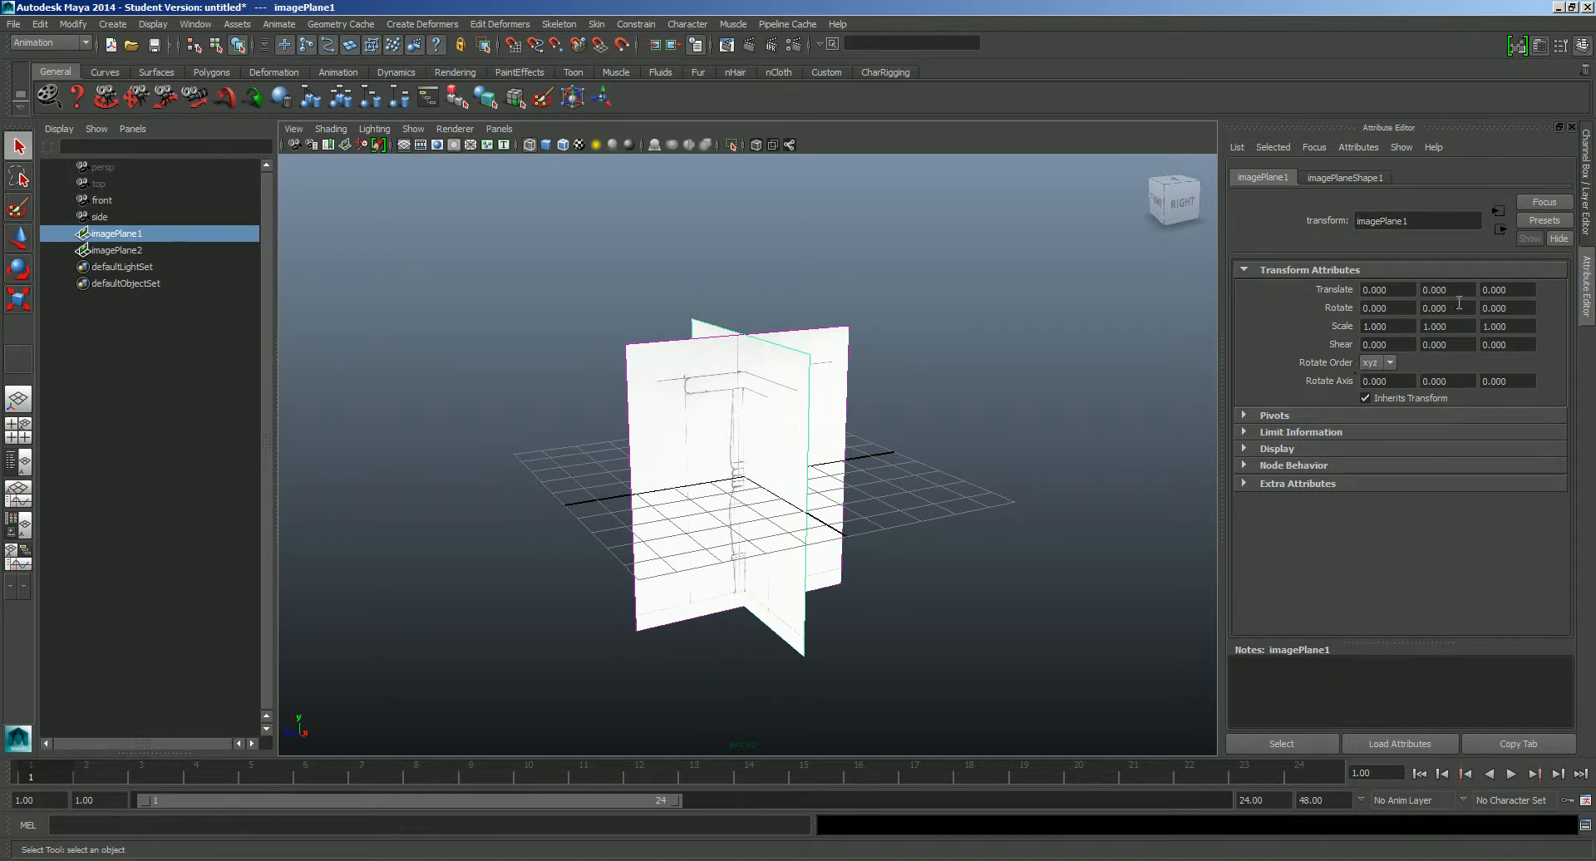
# Step: Try raising imagePlane1 with Translate Y values of 5, 6.5 and 8
pyautogui.moveTo(1464, 290); pyautogui.dragTo(1398, 290)
pyautogui.write('5')
pyautogui.press('Return')
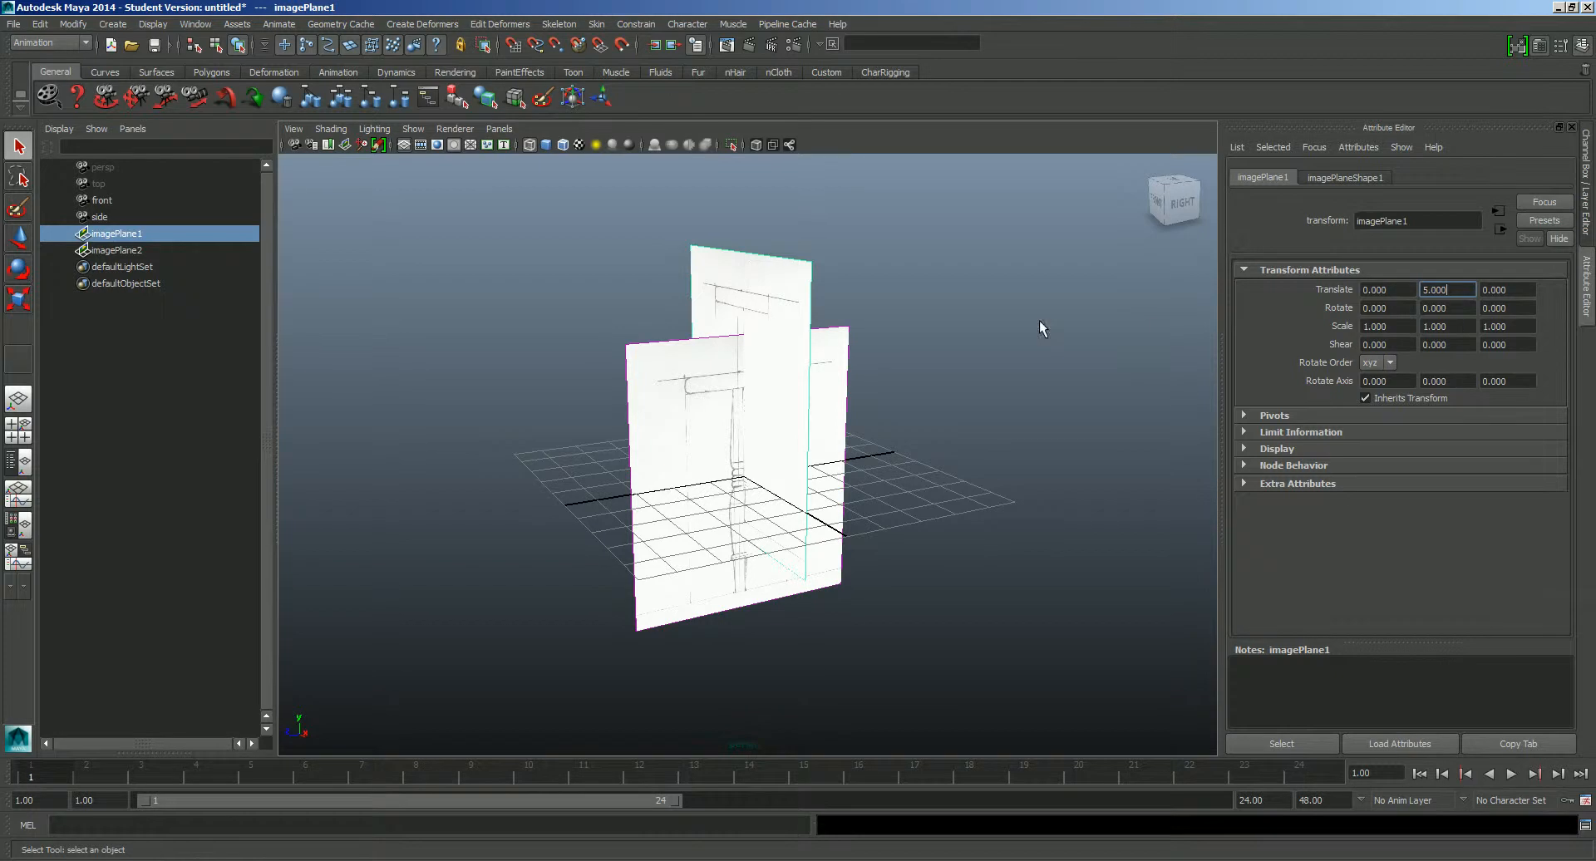
pyautogui.keyDown('alt'); pyautogui.moveTo(1039, 321); pyautogui.dragTo(946, 336); pyautogui.keyUp('alt')
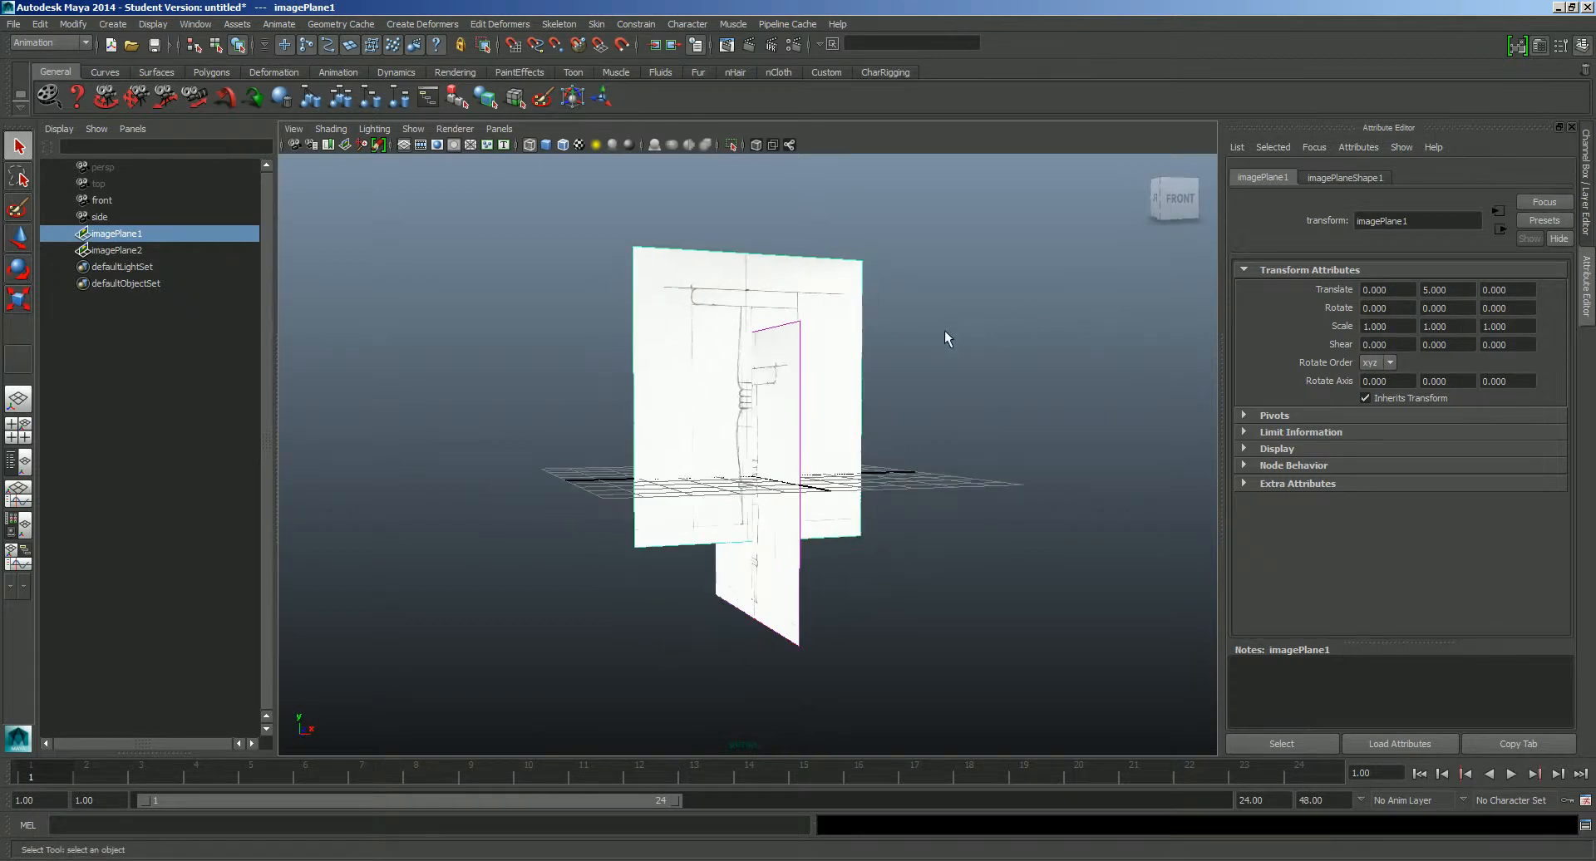
pyautogui.moveTo(1460, 296); pyautogui.dragTo(1382, 293)
pyautogui.write('6.5')
pyautogui.press('Return')
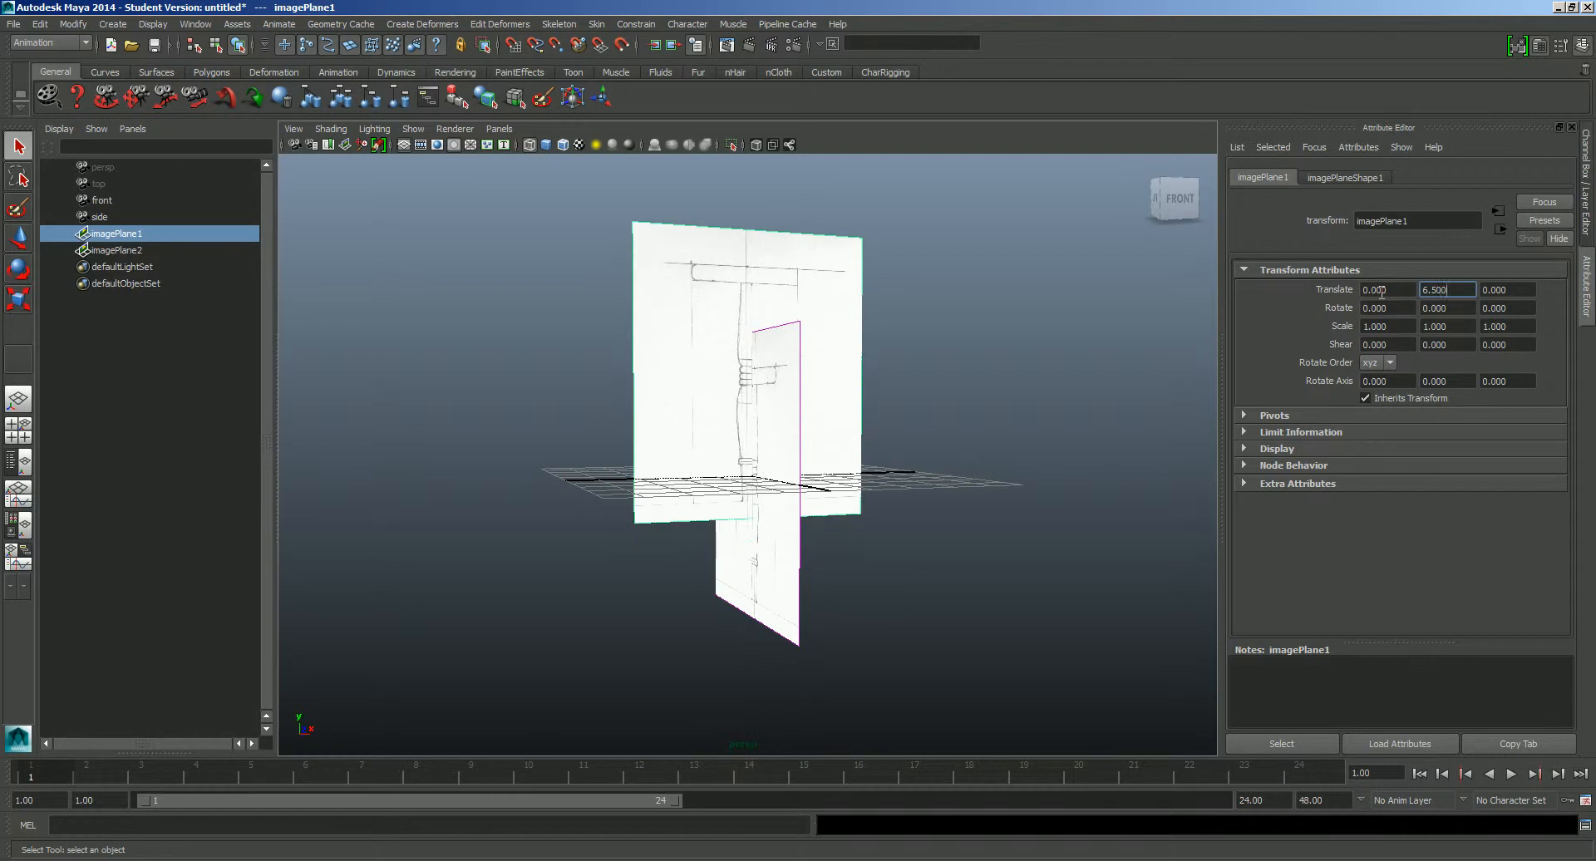
pyautogui.keyDown('alt'); pyautogui.moveTo(967, 376); pyautogui.dragTo(951, 363); pyautogui.keyUp('alt')
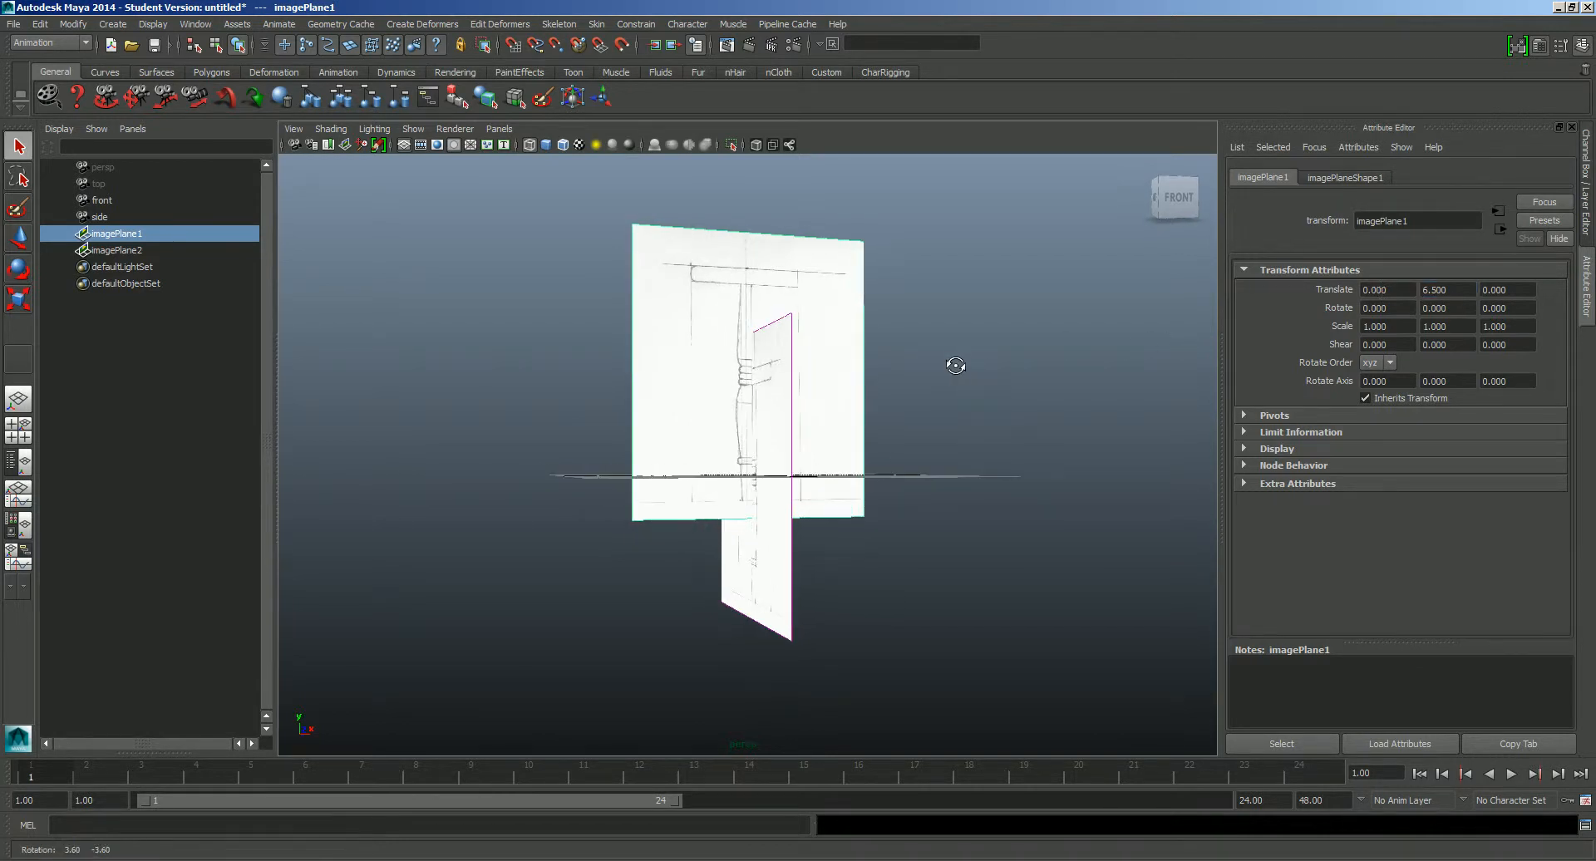
pyautogui.click(1453, 290)
pyautogui.write('8')
pyautogui.press('Return')
# Step: Align the drawing's base line on imagePlane1 with the ground grid by refining Translate Y through 8.5 and 8.2 to 8.150
pyautogui.keyDown('alt'); pyautogui.moveTo(973, 348); pyautogui.dragTo(960, 363); pyautogui.keyUp('alt')
pyautogui.keyDown('alt'); pyautogui.moveTo(891, 379); pyautogui.dragTo(1180, 511, button='right'); pyautogui.keyUp('alt')
pyautogui.keyDown('alt'); pyautogui.moveTo(1178, 512); pyautogui.dragTo(1059, 454); pyautogui.keyUp('alt')
pyautogui.keyDown('alt'); pyautogui.moveTo(826, 474); pyautogui.dragTo(787, 476); pyautogui.keyUp('alt')
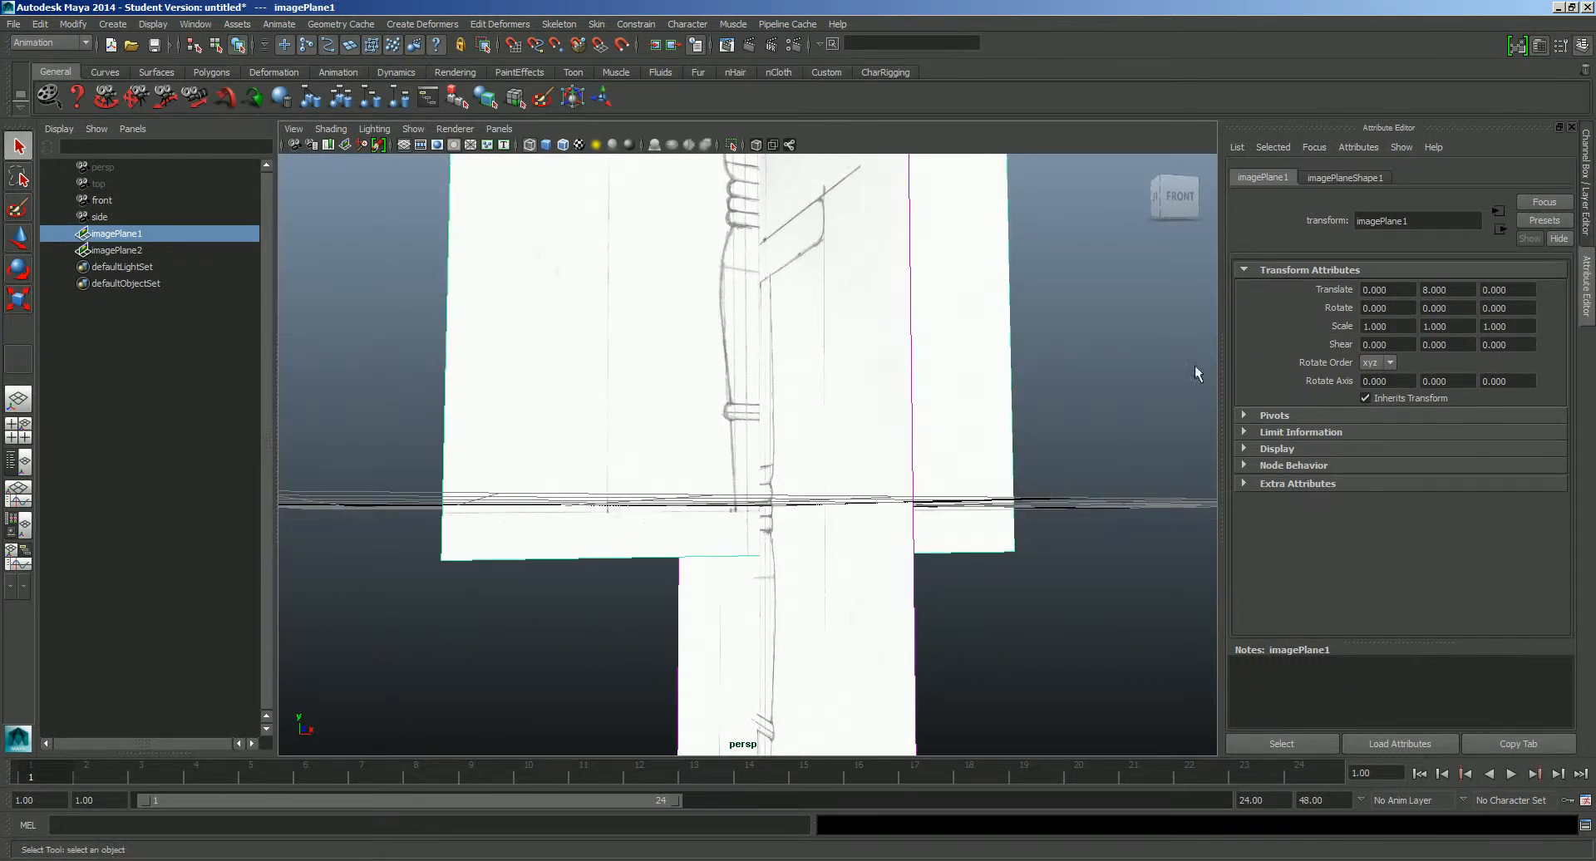
pyautogui.keyDown('alt'); pyautogui.moveTo(1198, 374); pyautogui.dragTo(1158, 353); pyautogui.keyUp('alt')
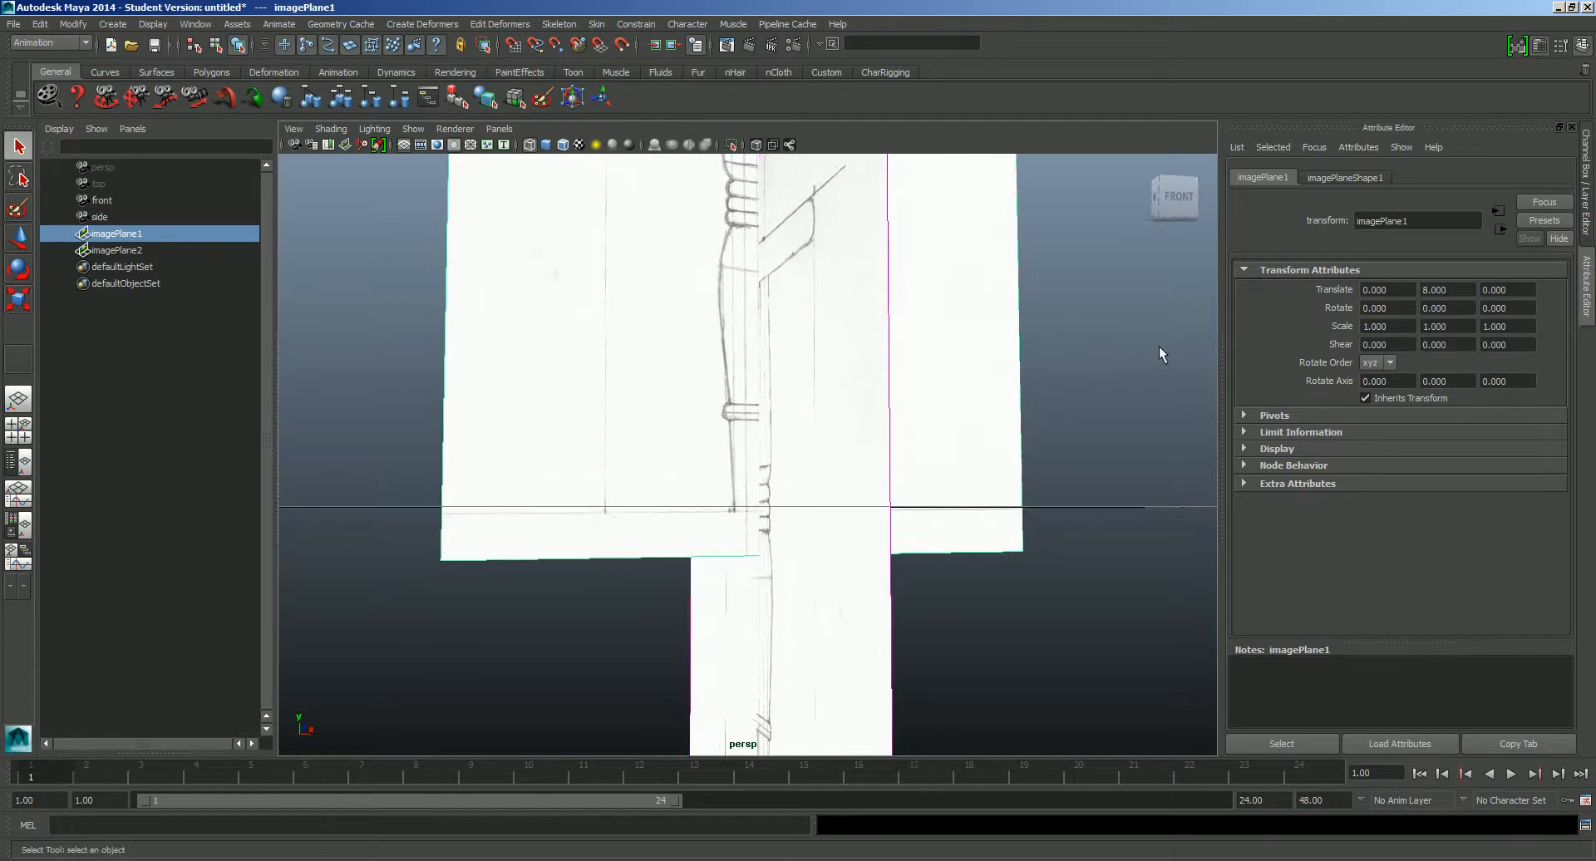
pyautogui.click(1434, 289)
pyautogui.write('8.5')
pyautogui.press('Return')
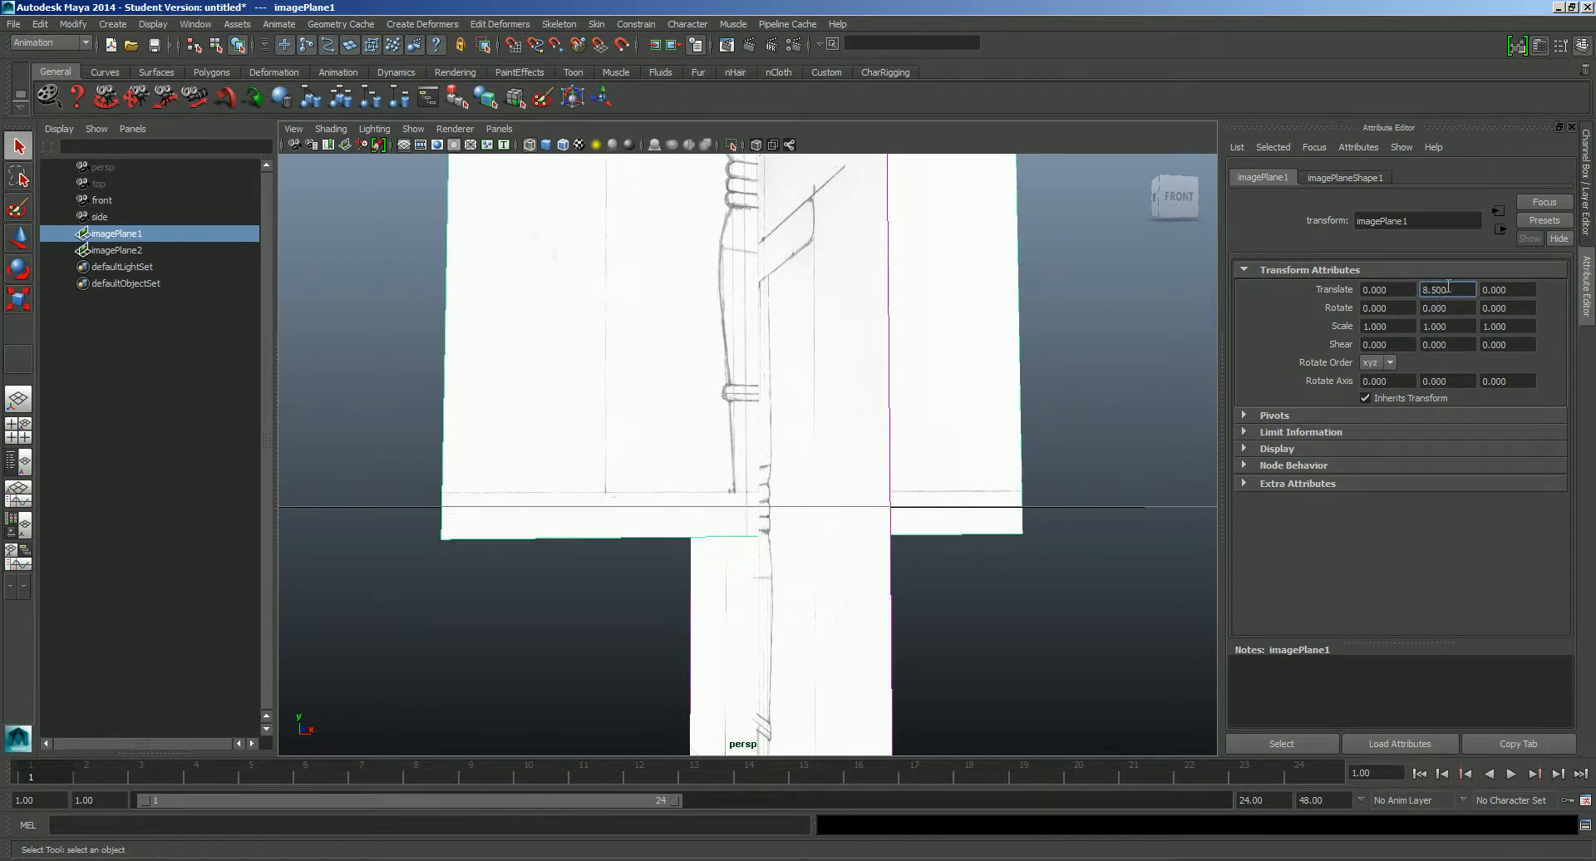
pyautogui.click(1447, 289)
pyautogui.write('8.2')
pyautogui.press('Return')
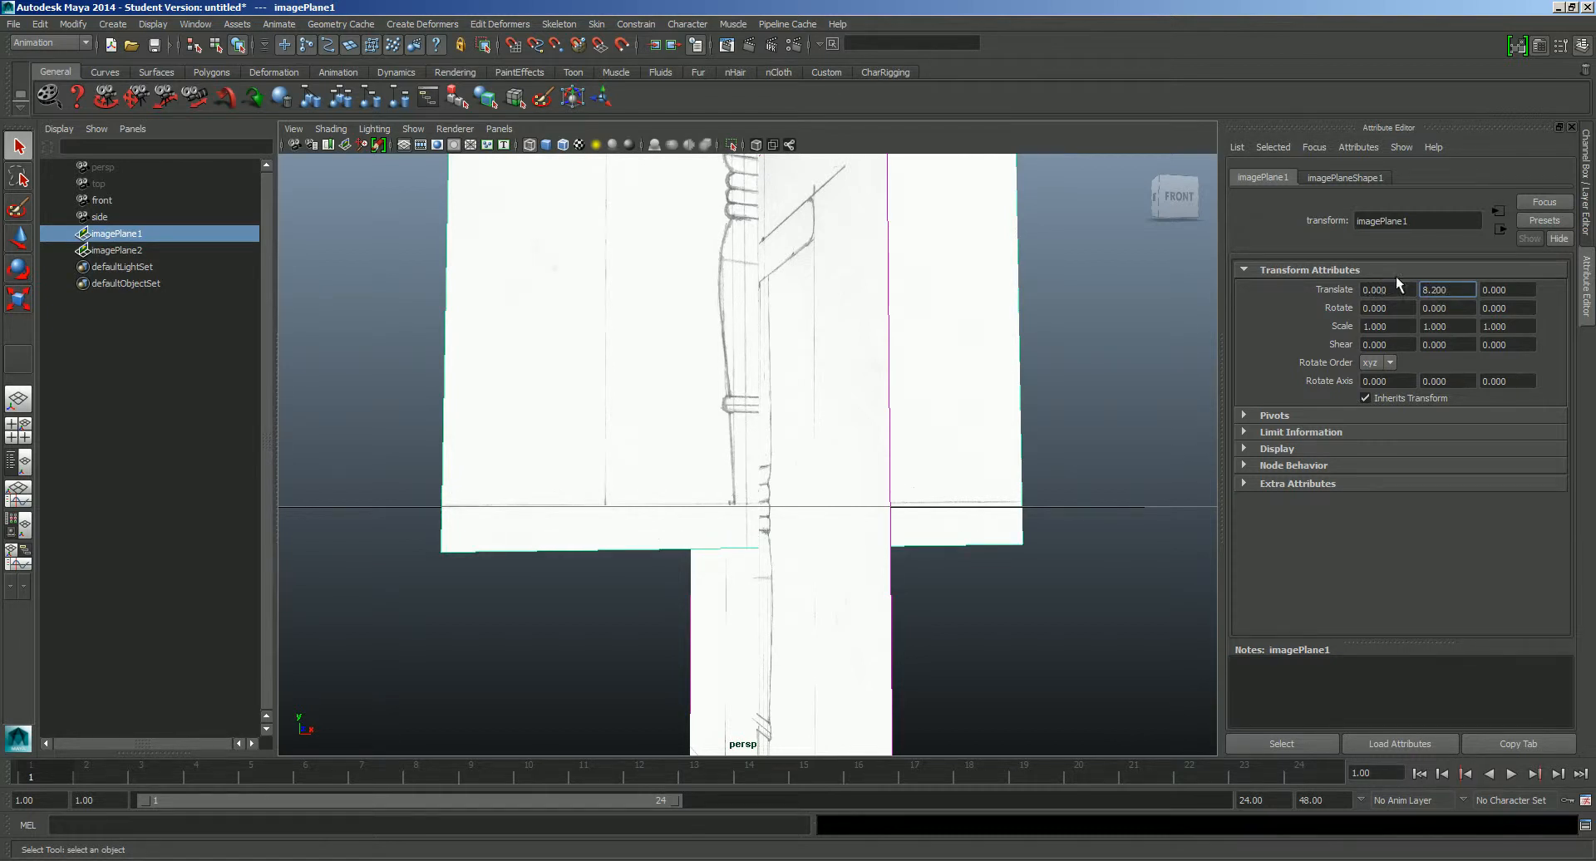
pyautogui.click(1442, 289)
pyautogui.write('8.150')
pyautogui.press('Return')
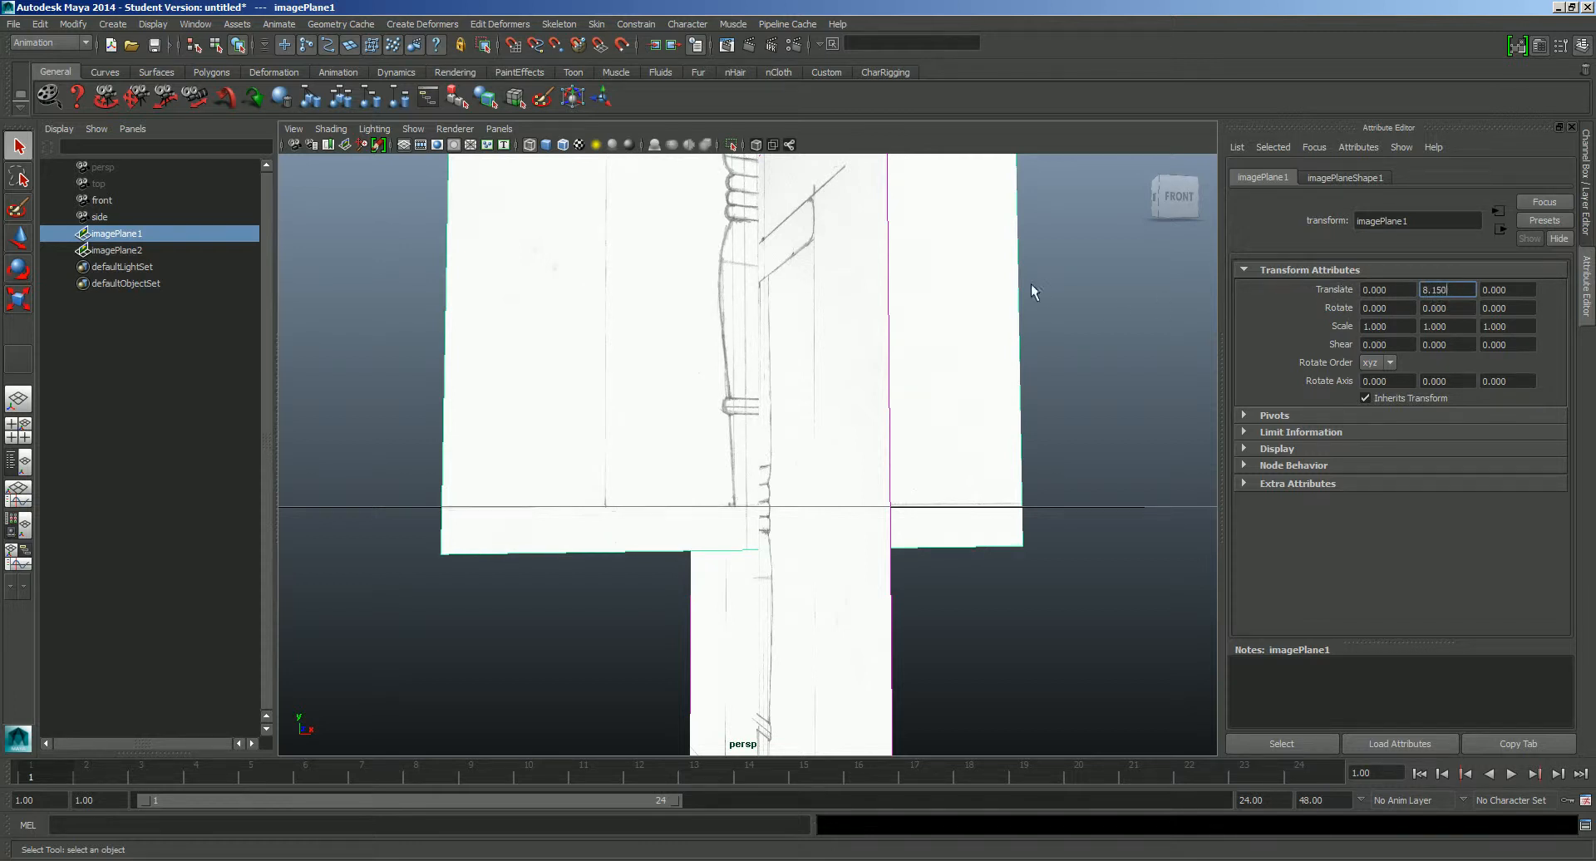
# Step: Raise the side reference plane imagePlane2 with a Translate Y of 8.15, and deselect it
pyautogui.keyDown('alt'); pyautogui.moveTo(902, 324); pyautogui.dragTo(990, 462); pyautogui.keyUp('alt')
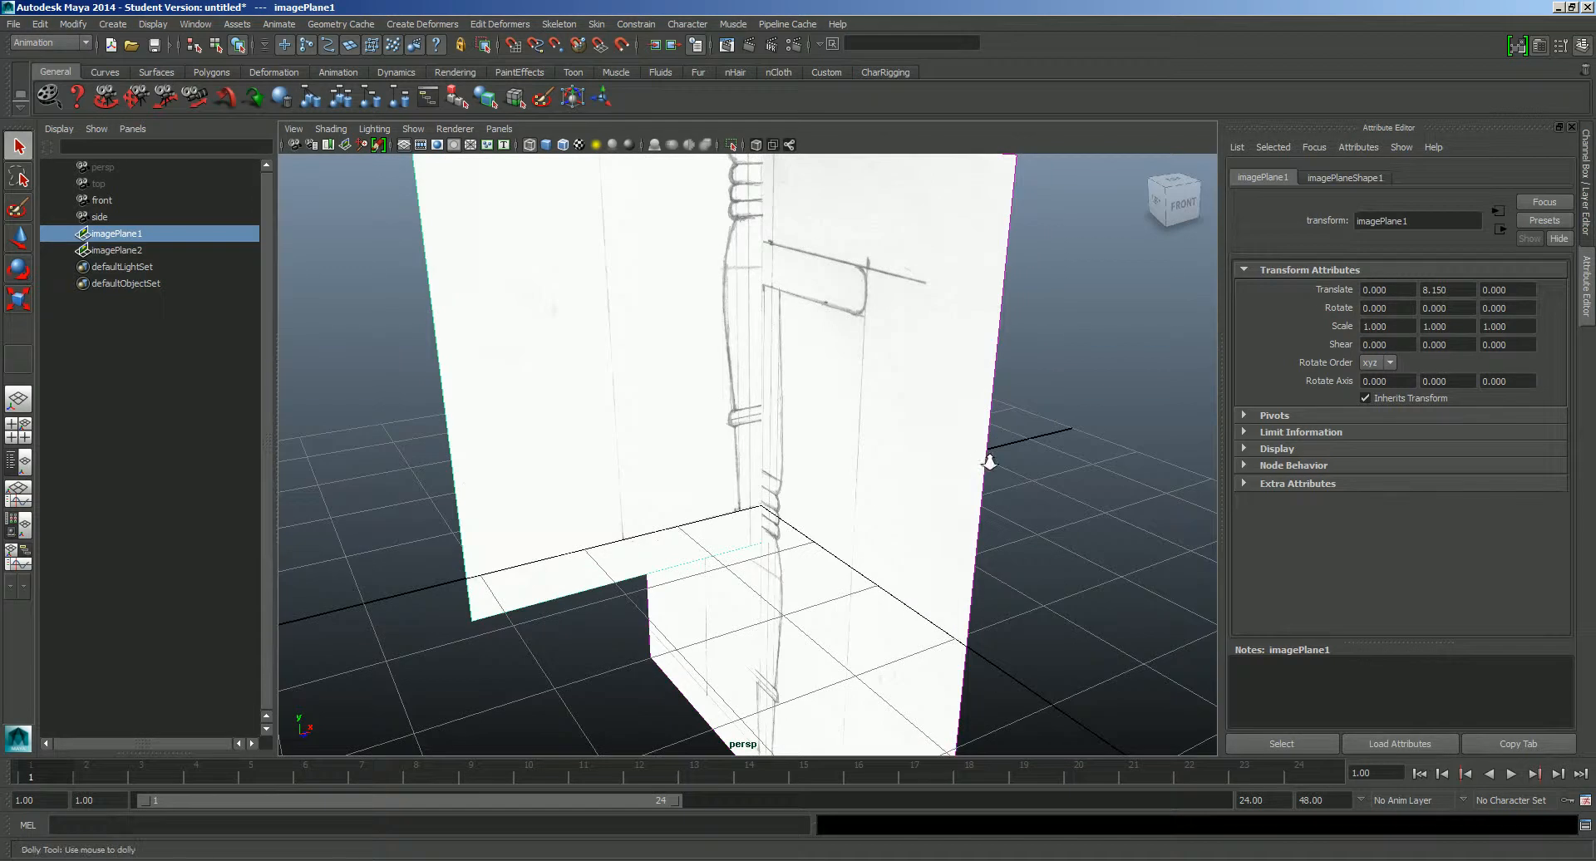
pyautogui.keyDown('alt'); pyautogui.moveTo(989, 462); pyautogui.dragTo(887, 396, button='right'); pyautogui.keyUp('alt')
pyautogui.click(902, 507)
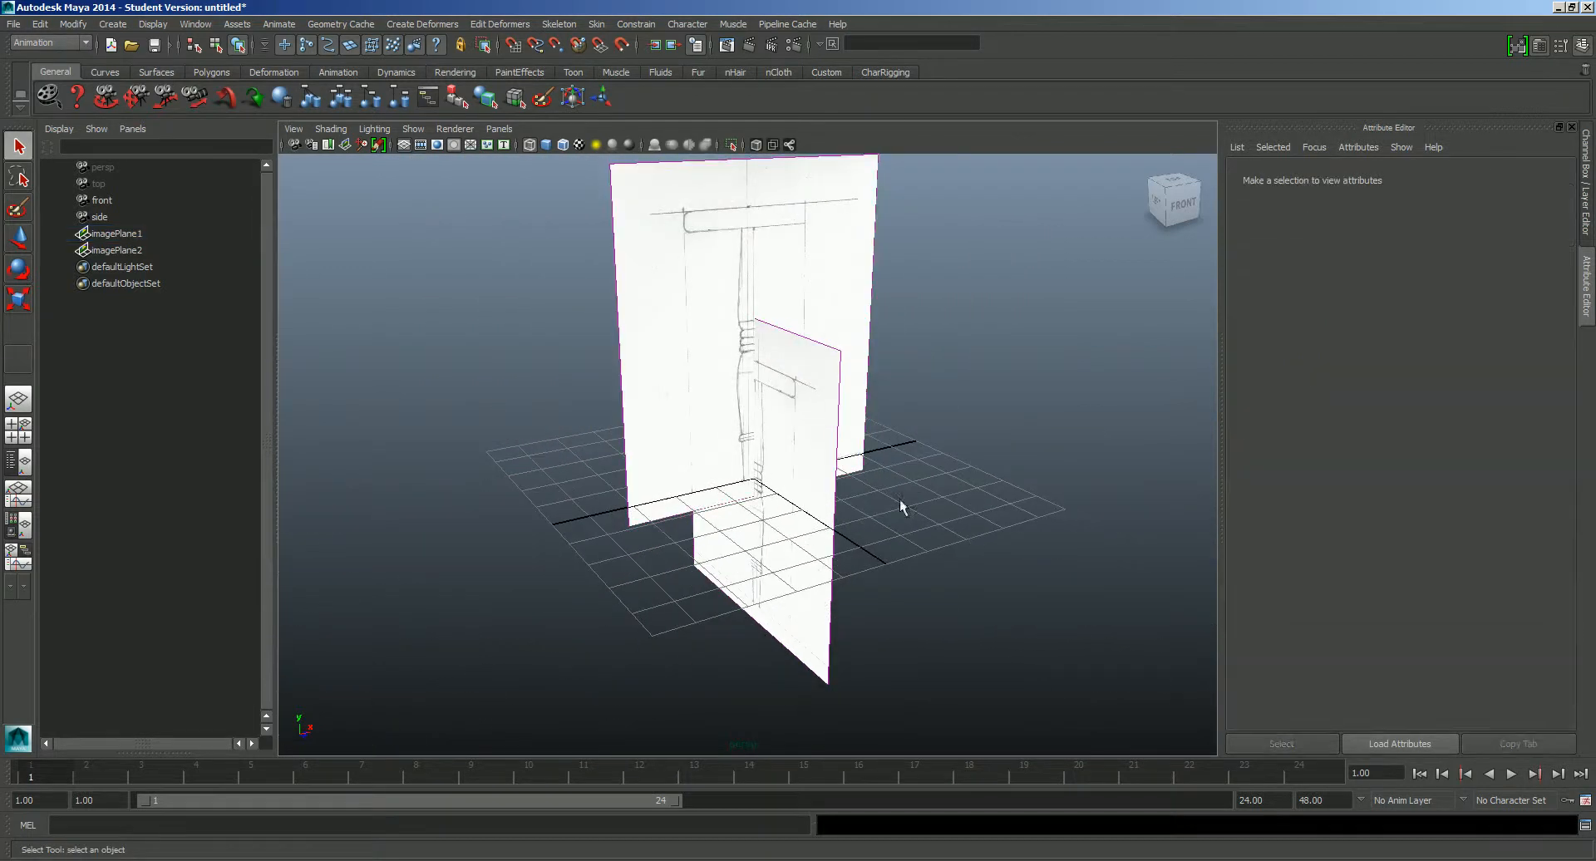
pyautogui.keyDown('alt'); pyautogui.moveTo(902, 507); pyautogui.dragTo(874, 548); pyautogui.keyUp('alt')
pyautogui.click(124, 250)
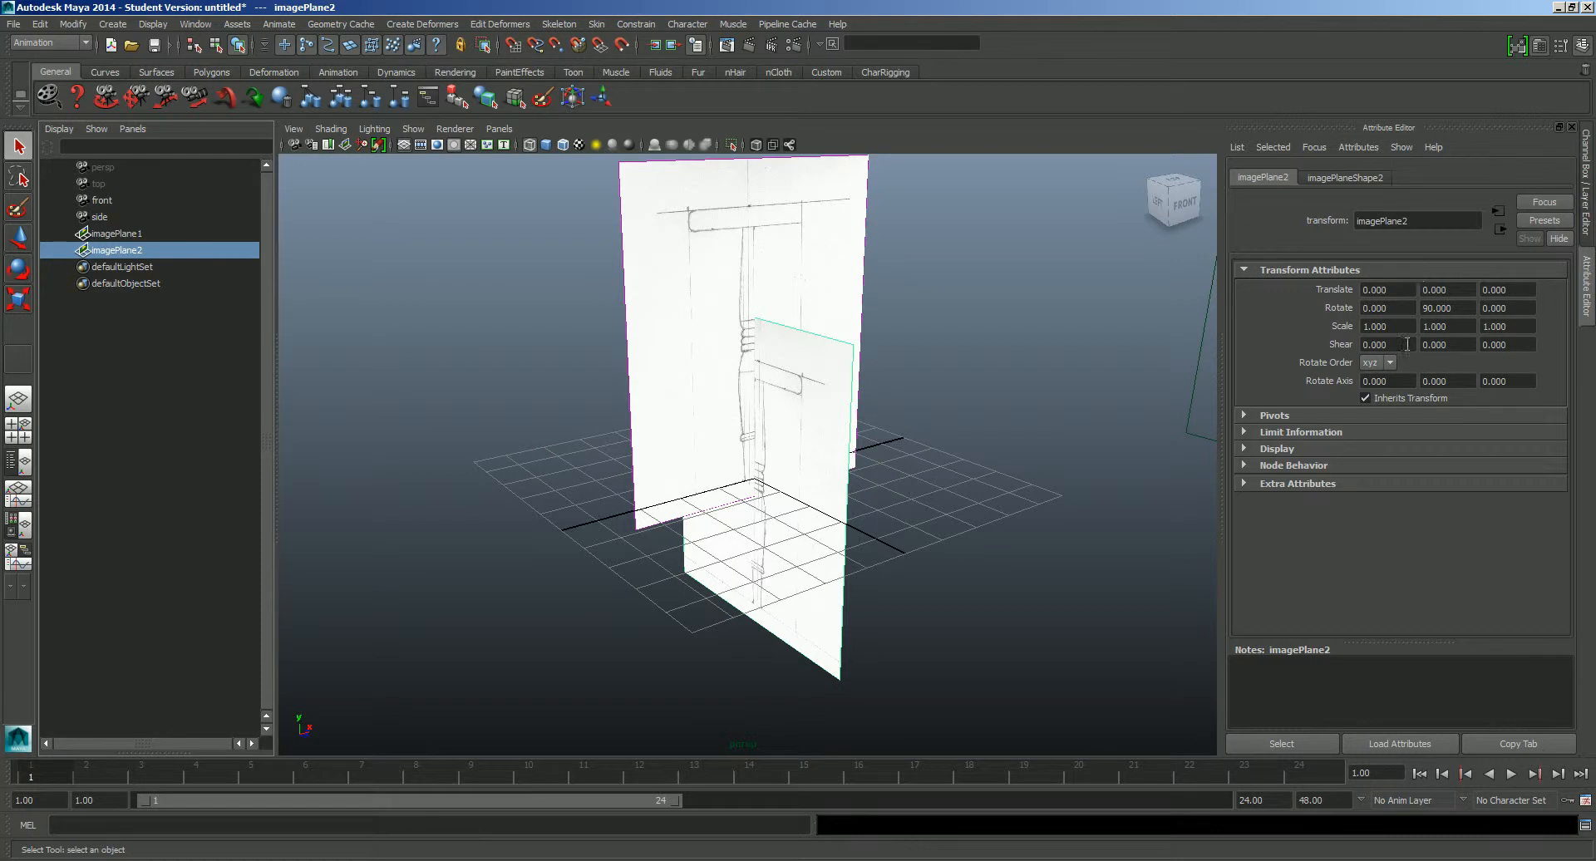
pyautogui.click(1451, 289)
pyautogui.write('8.15')
pyautogui.press('Return')
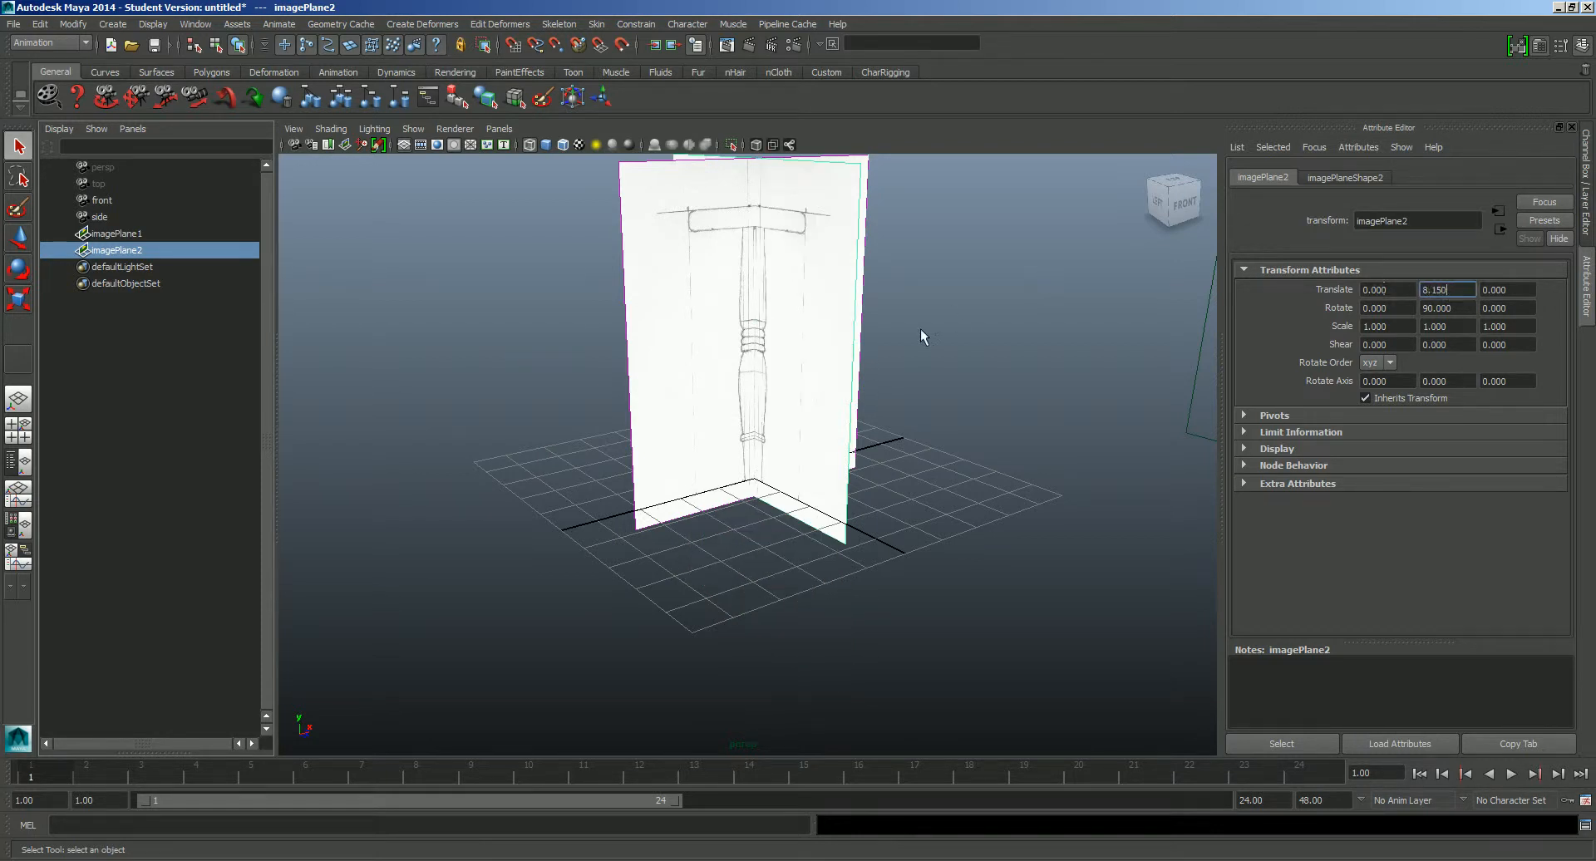
pyautogui.keyDown('alt'); pyautogui.moveTo(923, 338); pyautogui.dragTo(931, 338); pyautogui.keyUp('alt')
pyautogui.keyDown('alt'); pyautogui.moveTo(930, 338); pyautogui.dragTo(956, 430, button='right'); pyautogui.keyUp('alt')
pyautogui.keyDown('alt'); pyautogui.moveTo(956, 431); pyautogui.dragTo(944, 384); pyautogui.keyUp('alt')
pyautogui.click(858, 421)
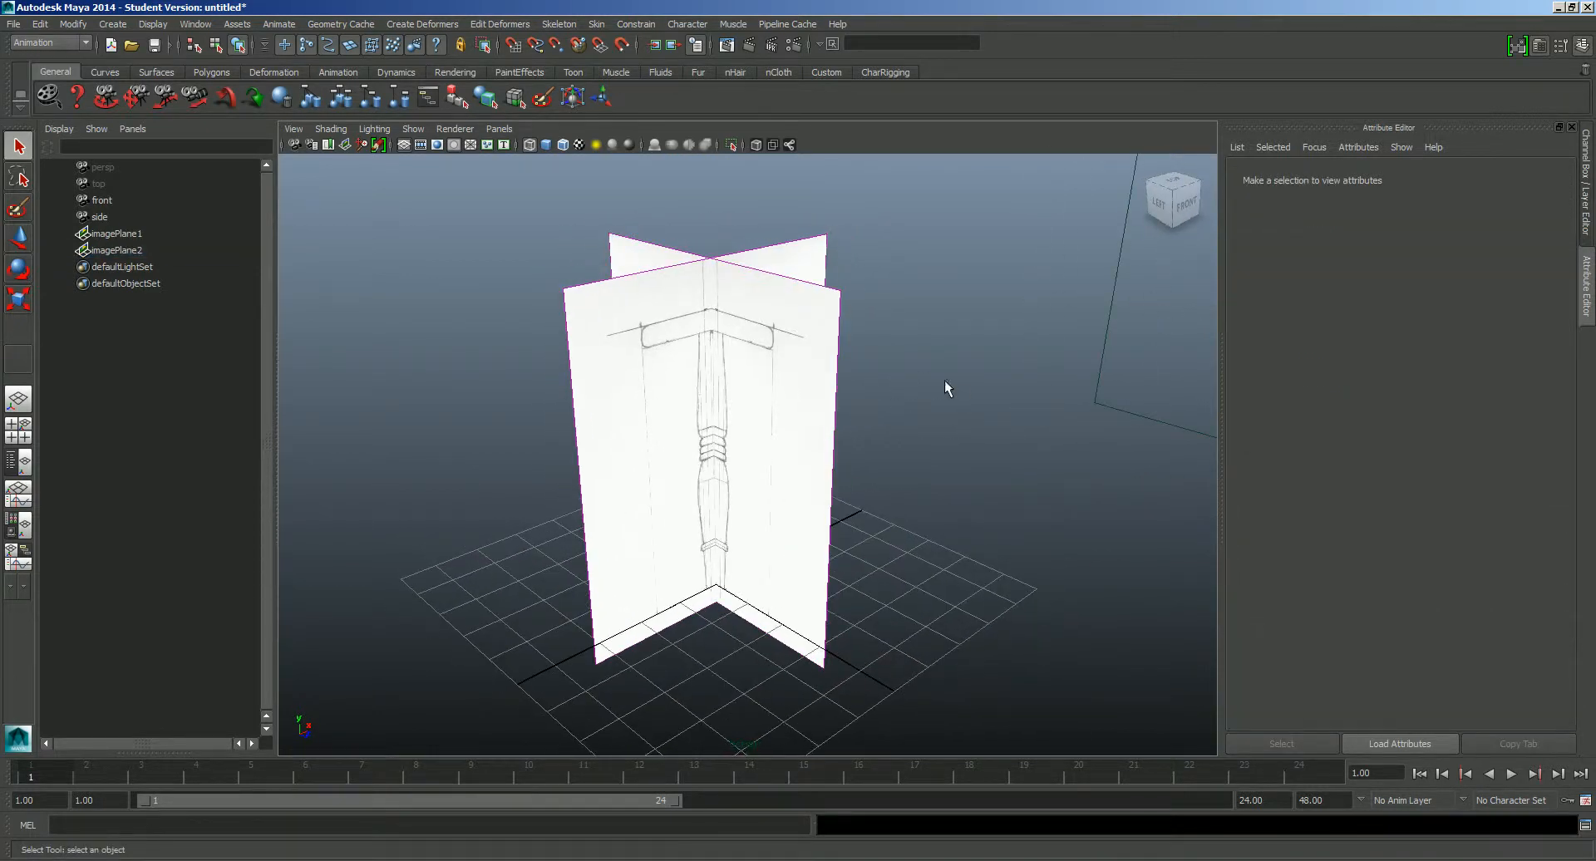
# Step: Try offsetting imagePlane2 with a Translate Z of 10, and undo the move
pyautogui.click(112, 250)
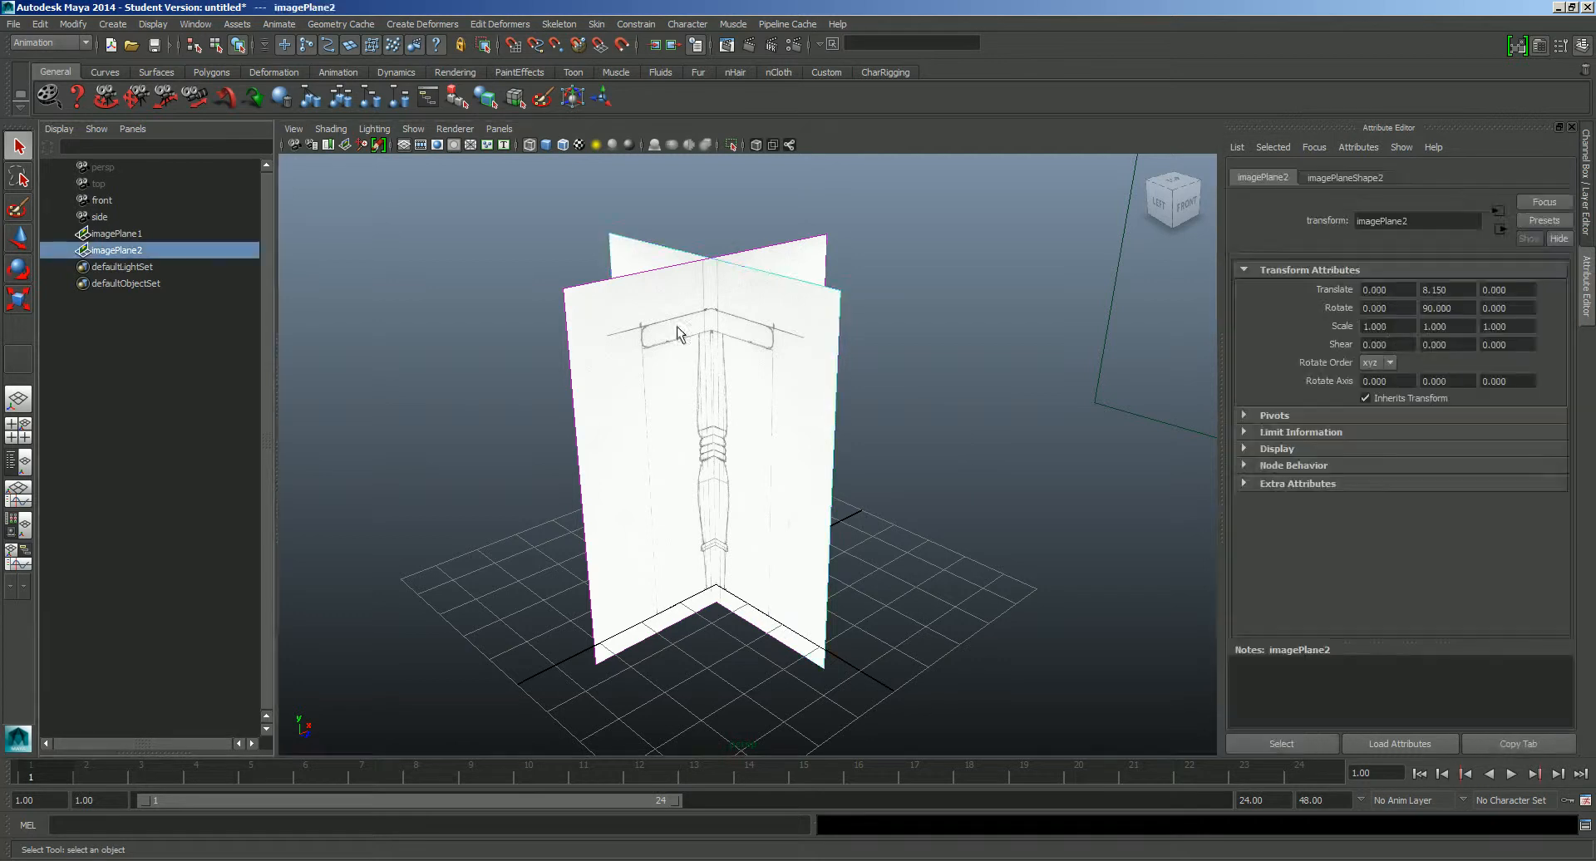
pyautogui.doubleClick(1516, 297)
pyautogui.moveTo(1519, 293); pyautogui.dragTo(1466, 291)
pyautogui.write('10')
pyautogui.press('Return')
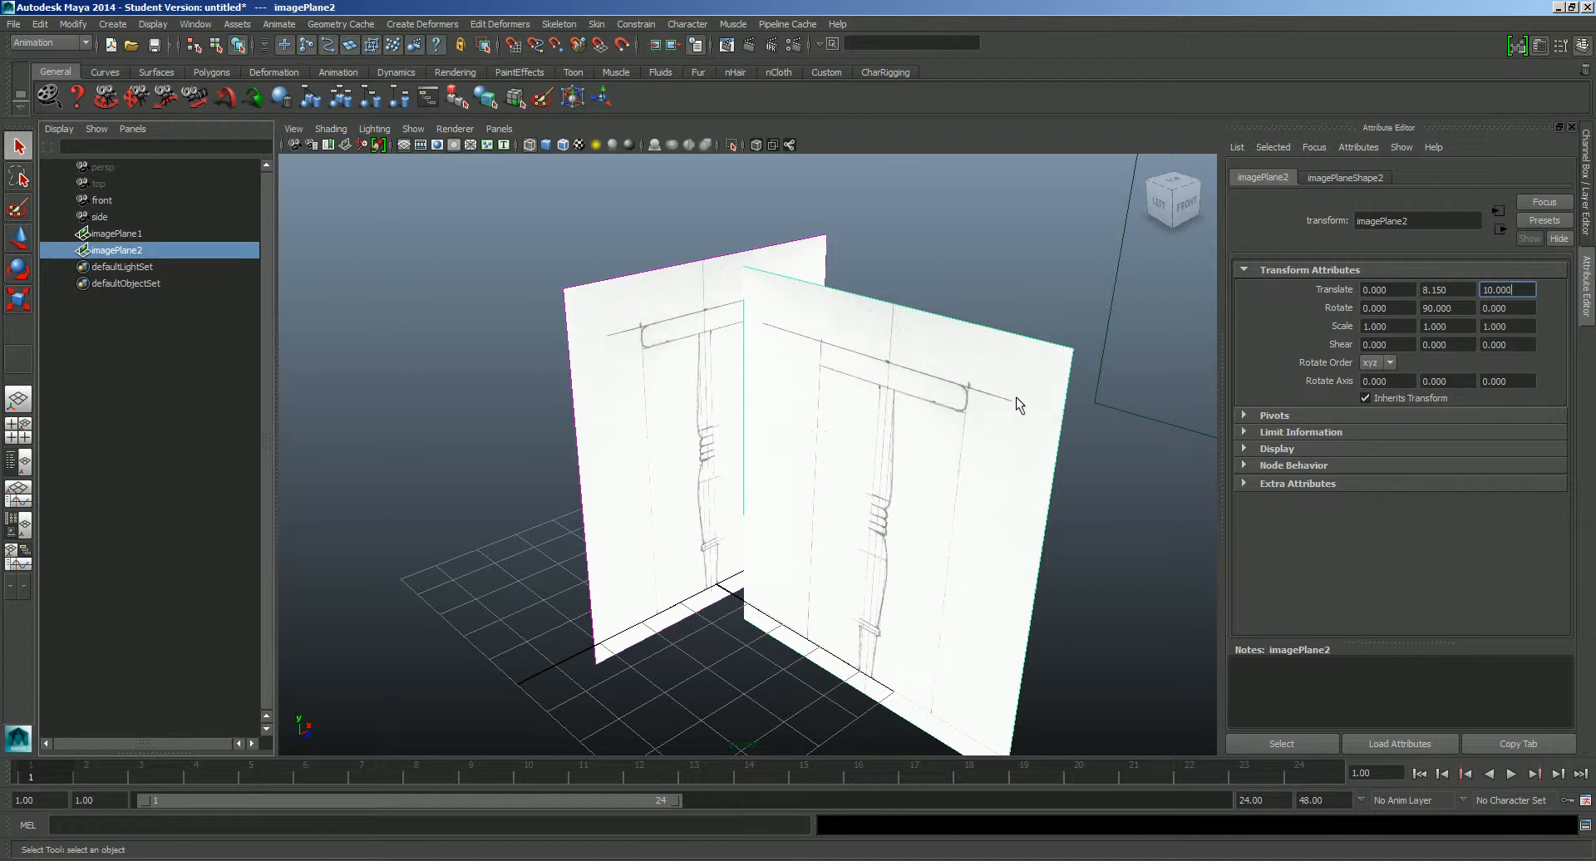
pyautogui.click(43, 24)
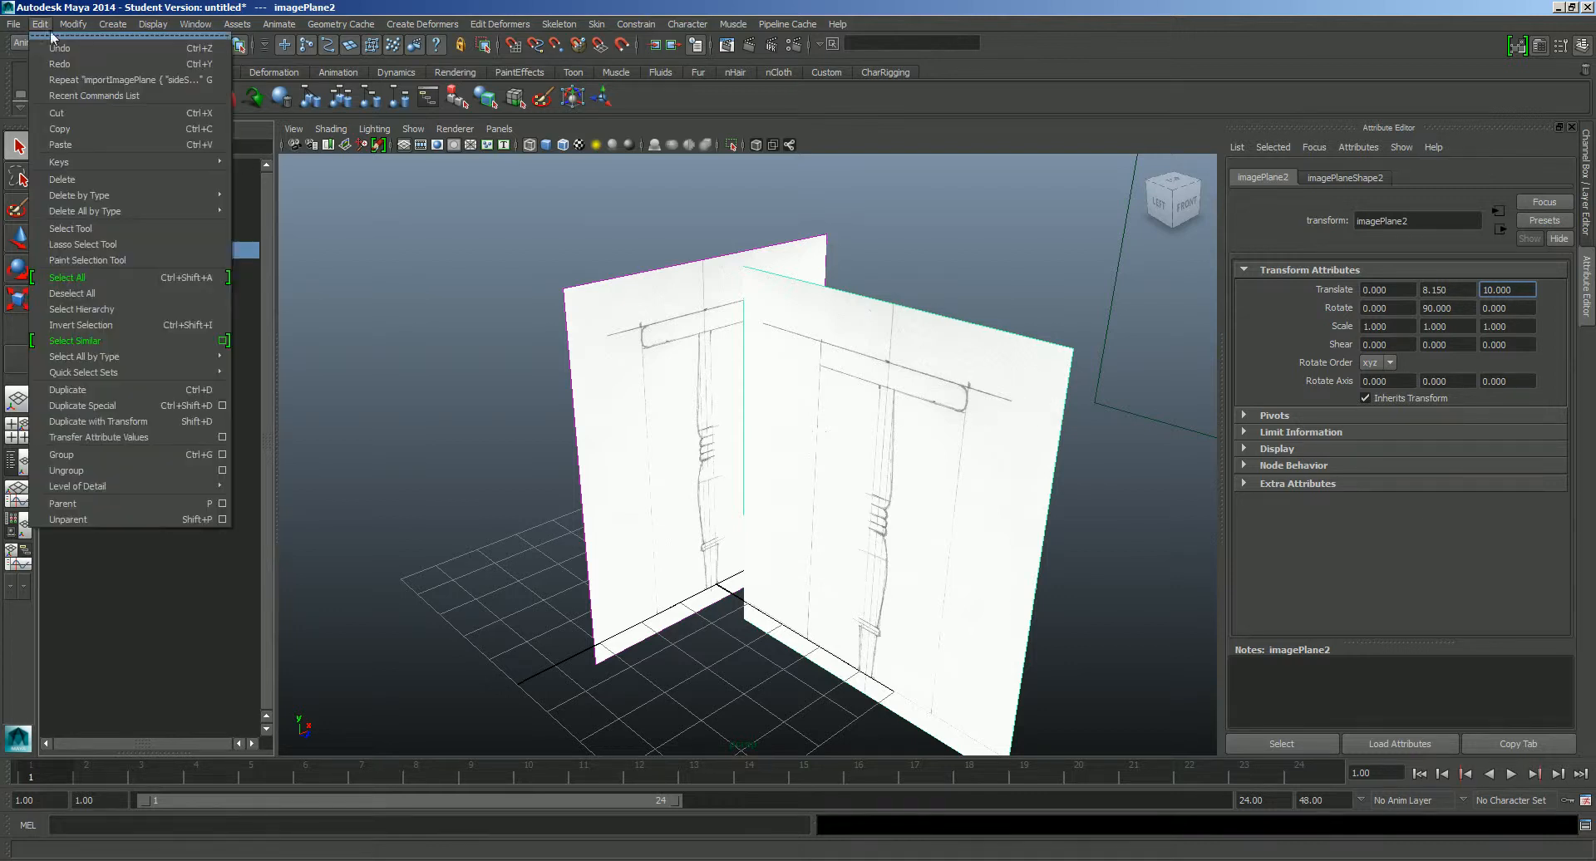
pyautogui.click(55, 47)
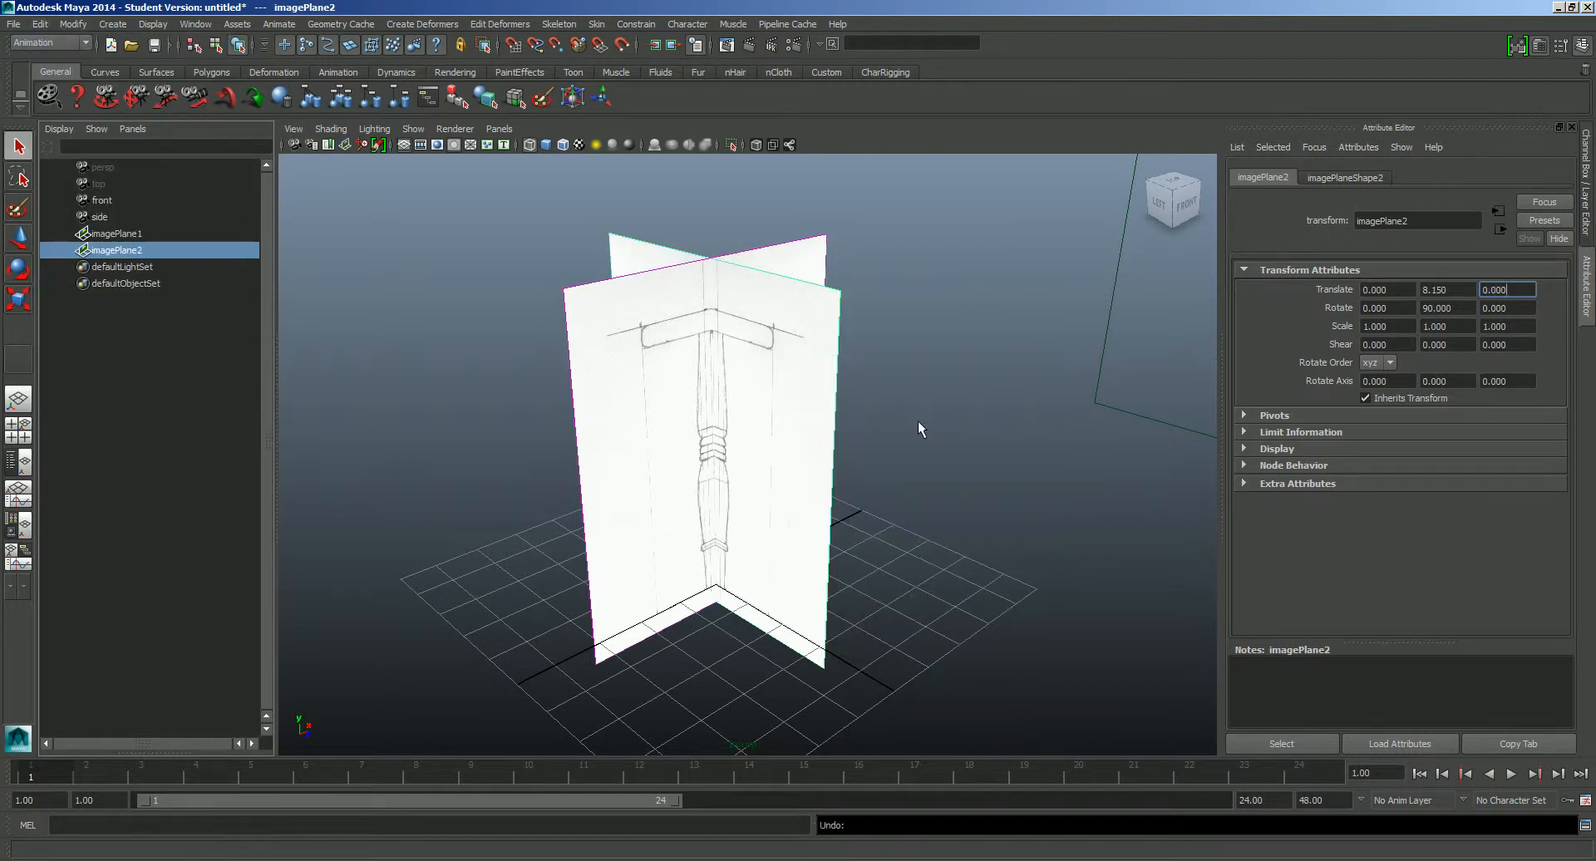
# Step: Rename imagePlane2 to IP_tableSide01
pyautogui.doubleClick(1429, 221)
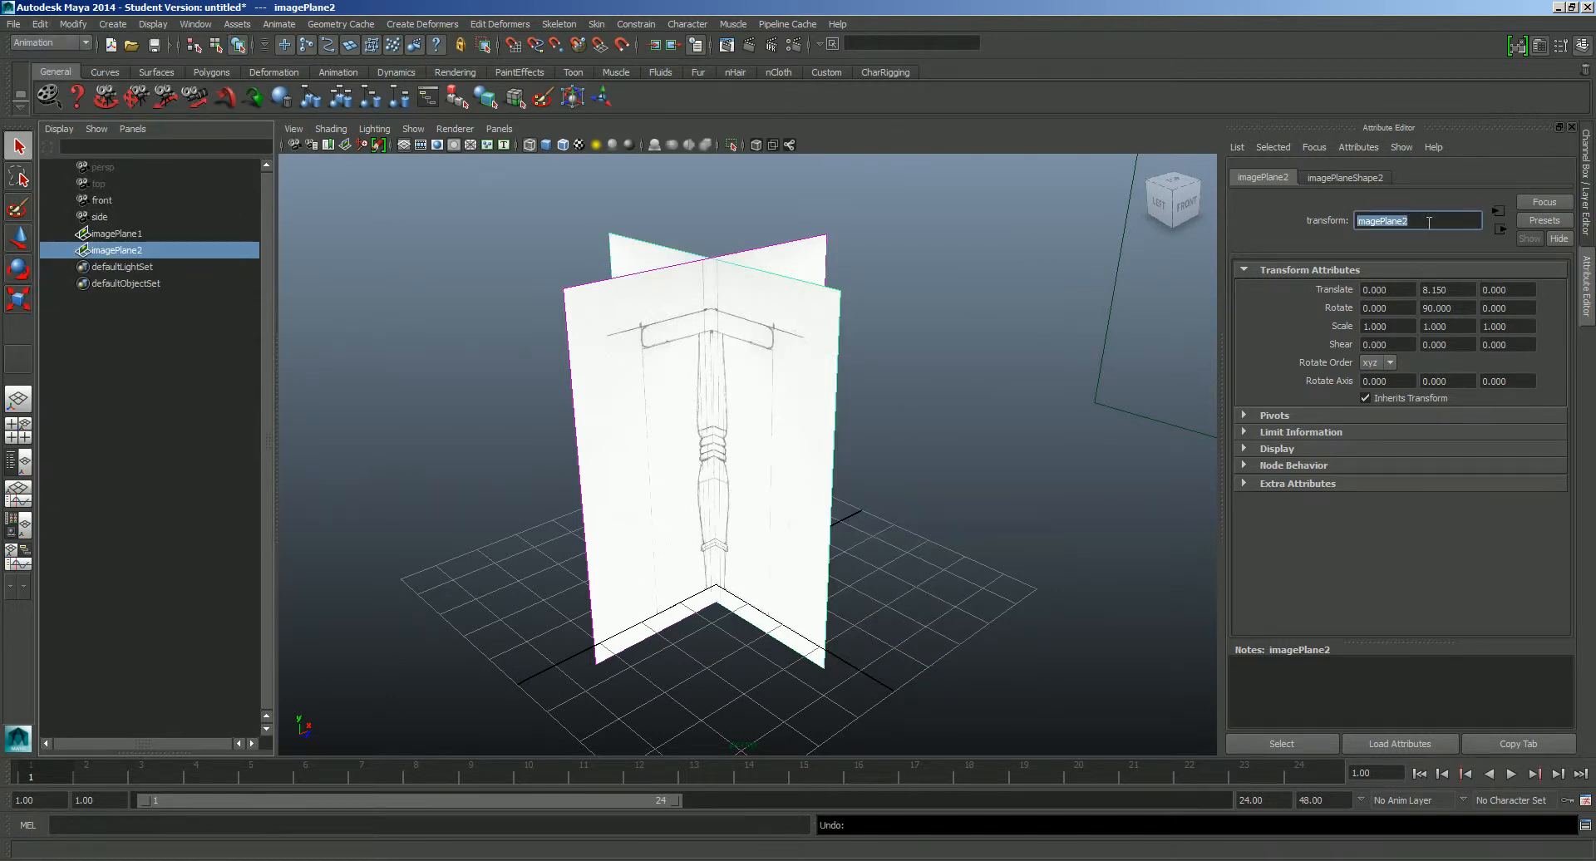
pyautogui.write('l')
pyautogui.write('P_side')
pyautogui.press('BackSpace')
pyautogui.press('BackSpace')
pyautogui.press('BackSpace')
pyautogui.press('BackSpace')
pyautogui.write('tableSide01')
pyautogui.press('Return')
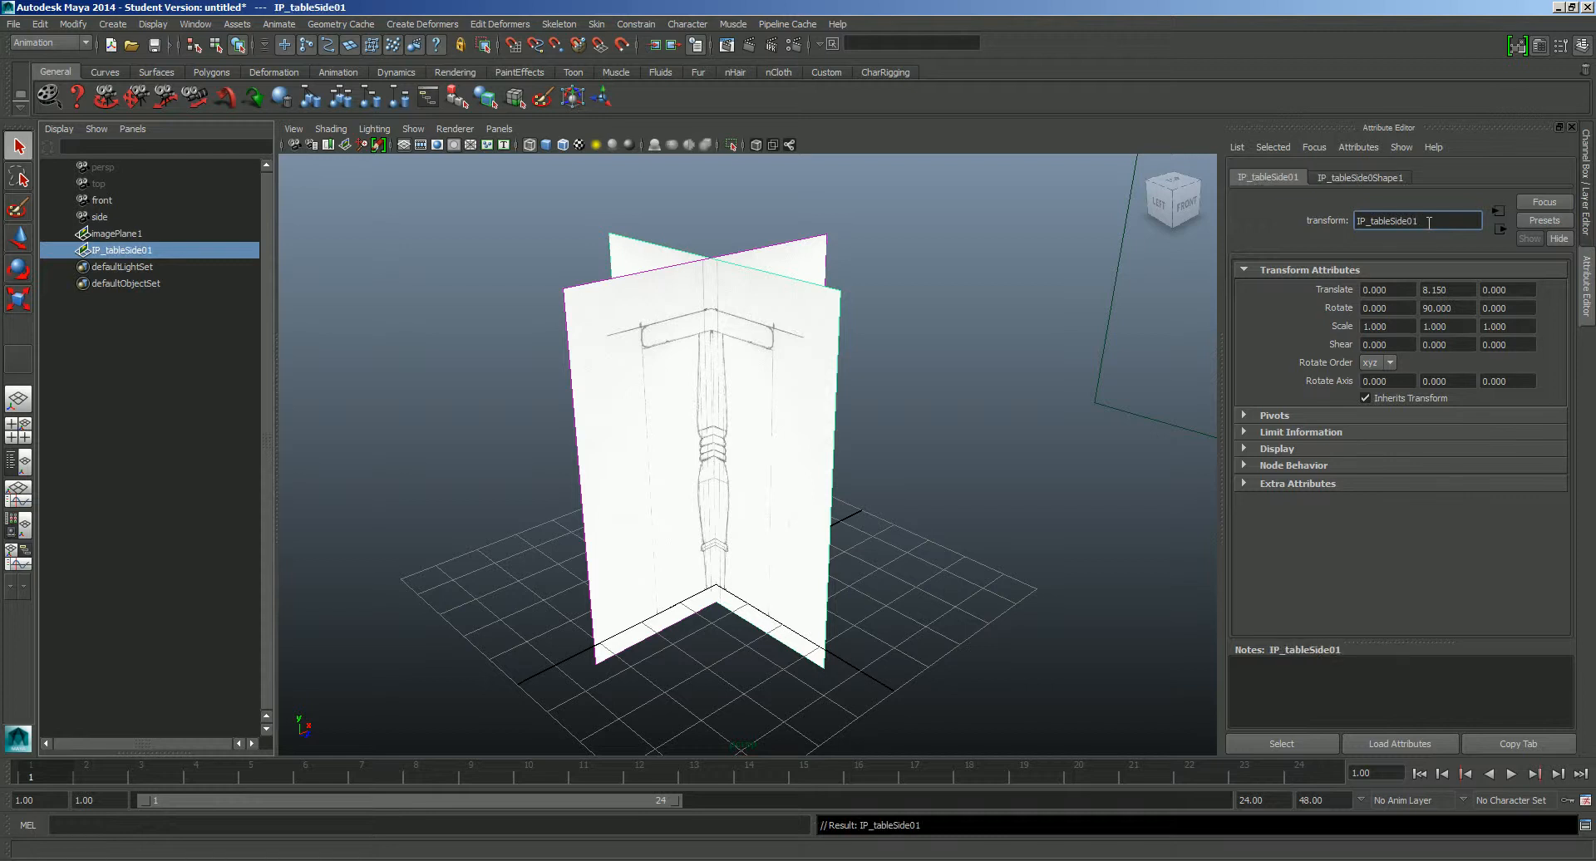
# Step: Rename imagePlane1 to IP_tableFront01, reusing the side plane's name as the base
pyautogui.moveTo(1429, 223); pyautogui.dragTo(1278, 225)
pyautogui.hotkey('ctrl', 'c')
pyautogui.click(124, 233)
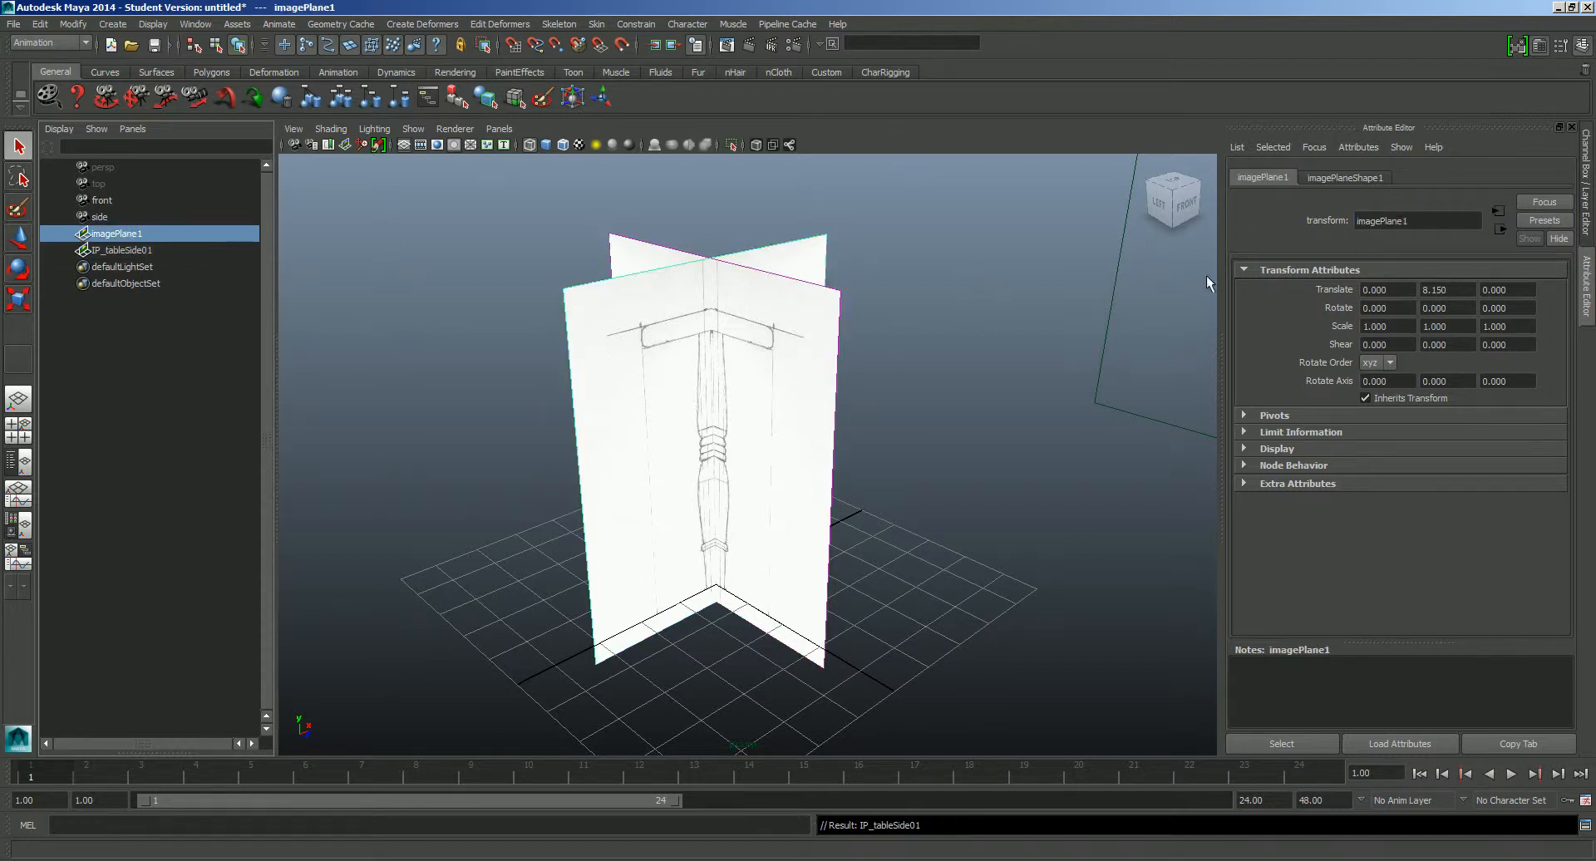
pyautogui.doubleClick(1406, 222)
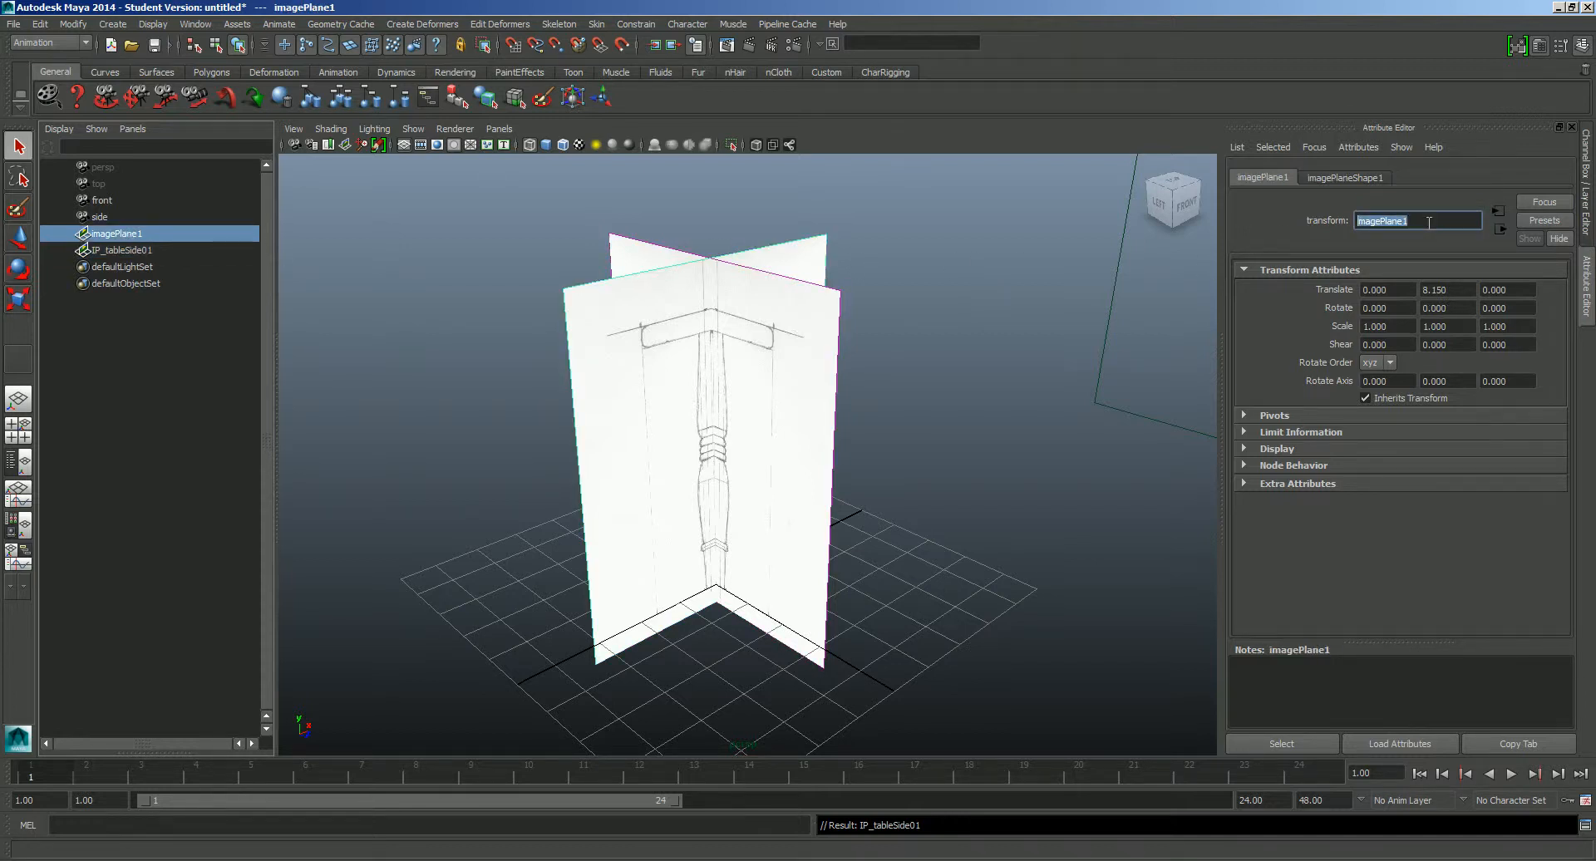
pyautogui.hotkey('ctrl', 'v')
pyautogui.moveTo(1390, 222); pyautogui.dragTo(1408, 222)
pyautogui.press('Return')
pyautogui.keyDown('alt'); pyautogui.moveTo(965, 363); pyautogui.dragTo(880, 459); pyautogui.keyUp('alt')
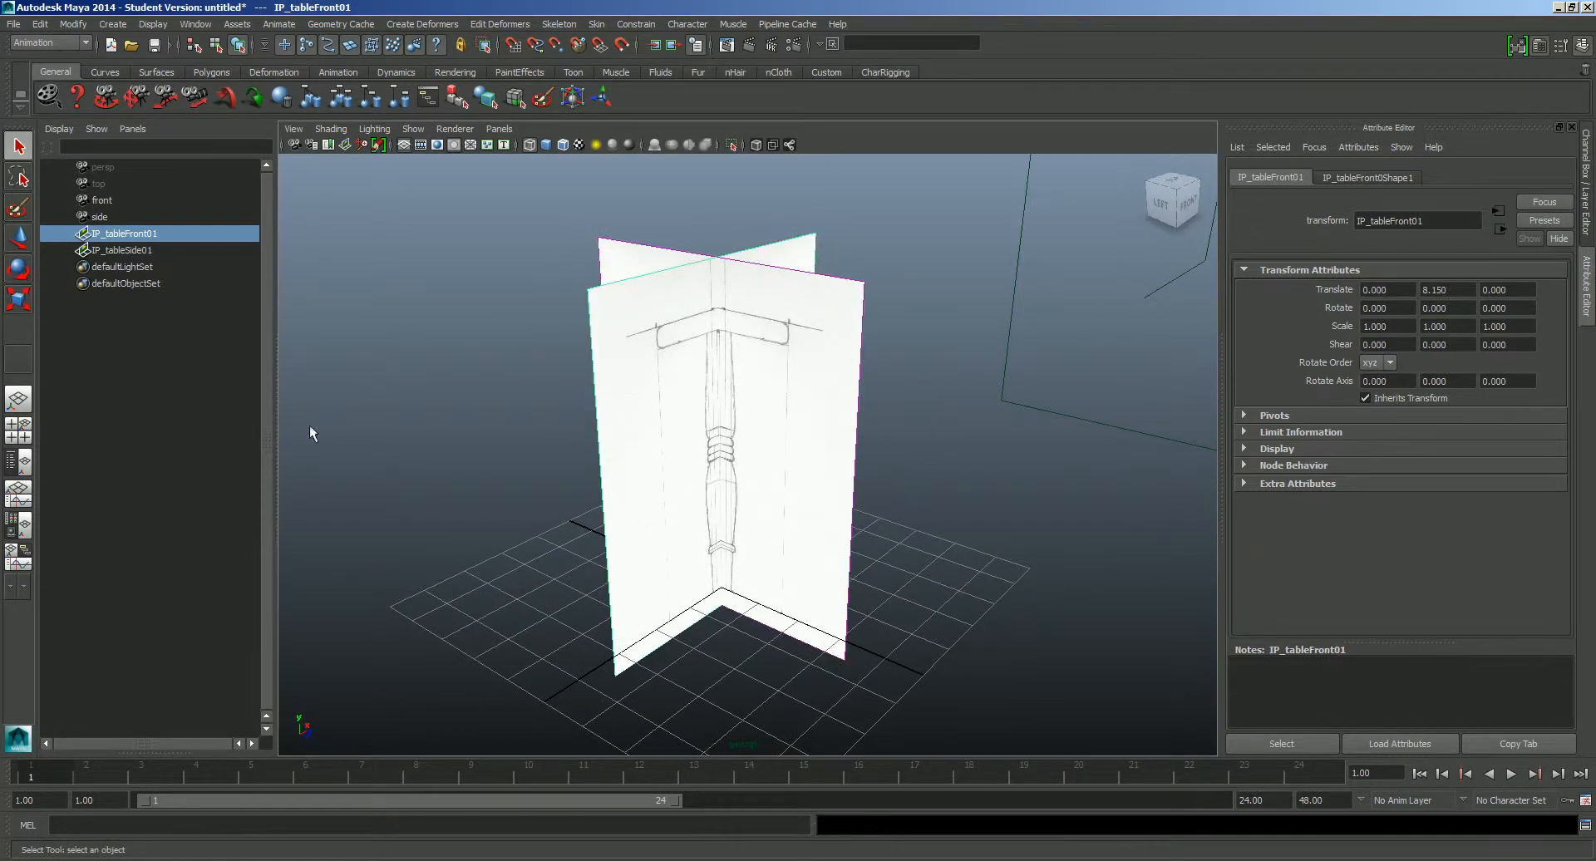
# Step: Switch to the four-view layout and bring the image planes into view in the front and side views
pyautogui.click(20, 462)
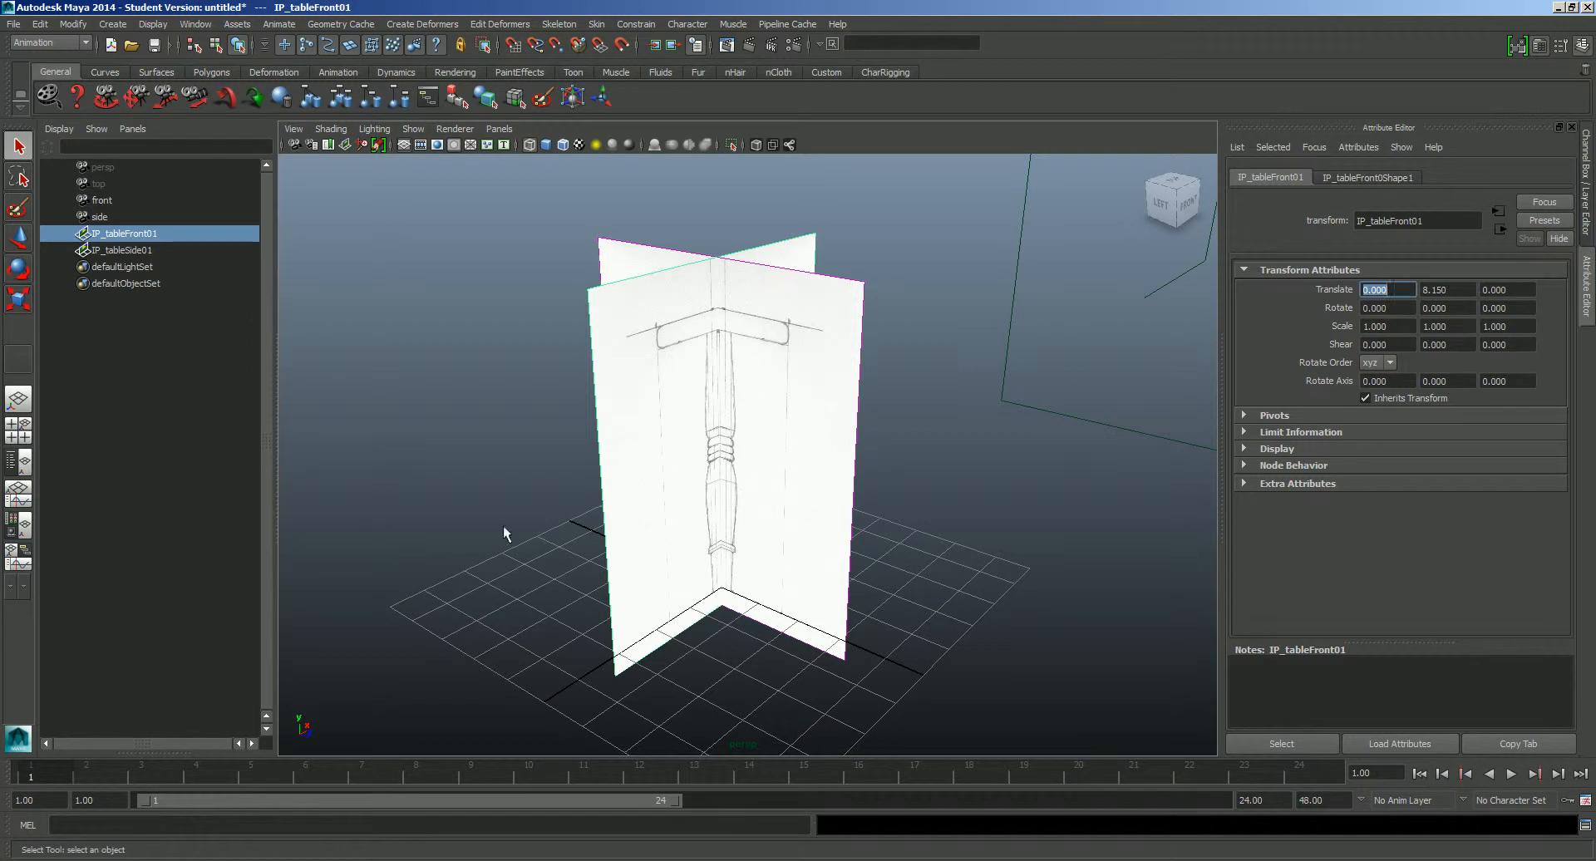
pyautogui.click(19, 432)
pyautogui.keyDown('alt'); pyautogui.moveTo(897, 577); pyautogui.dragTo(888, 656, button='middle'); pyautogui.keyUp('alt')
pyautogui.scroll(-1, 889, 655)
pyautogui.keyDown('alt'); pyautogui.moveTo(393, 568); pyautogui.dragTo(357, 621, button='middle'); pyautogui.keyUp('alt')
pyautogui.scroll(-1, 361, 600)
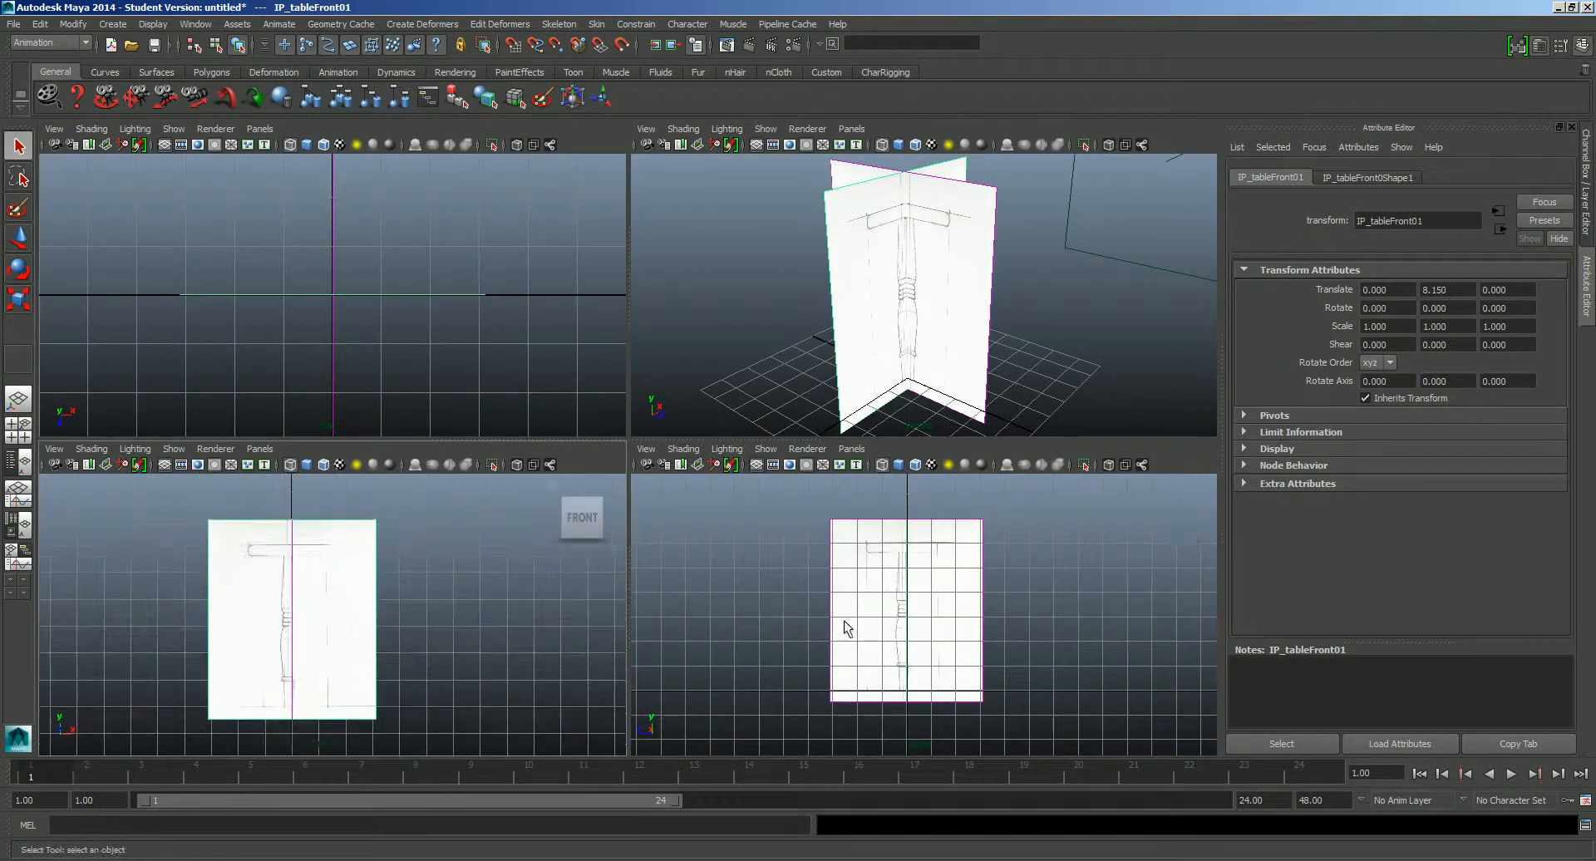
# Step: Examine the crossed image planes in the perspective and orthographic views, selecting the side plane and the front plane in turn
pyautogui.keyDown('alt'); pyautogui.moveTo(949, 397); pyautogui.dragTo(933, 377); pyautogui.keyUp('alt')
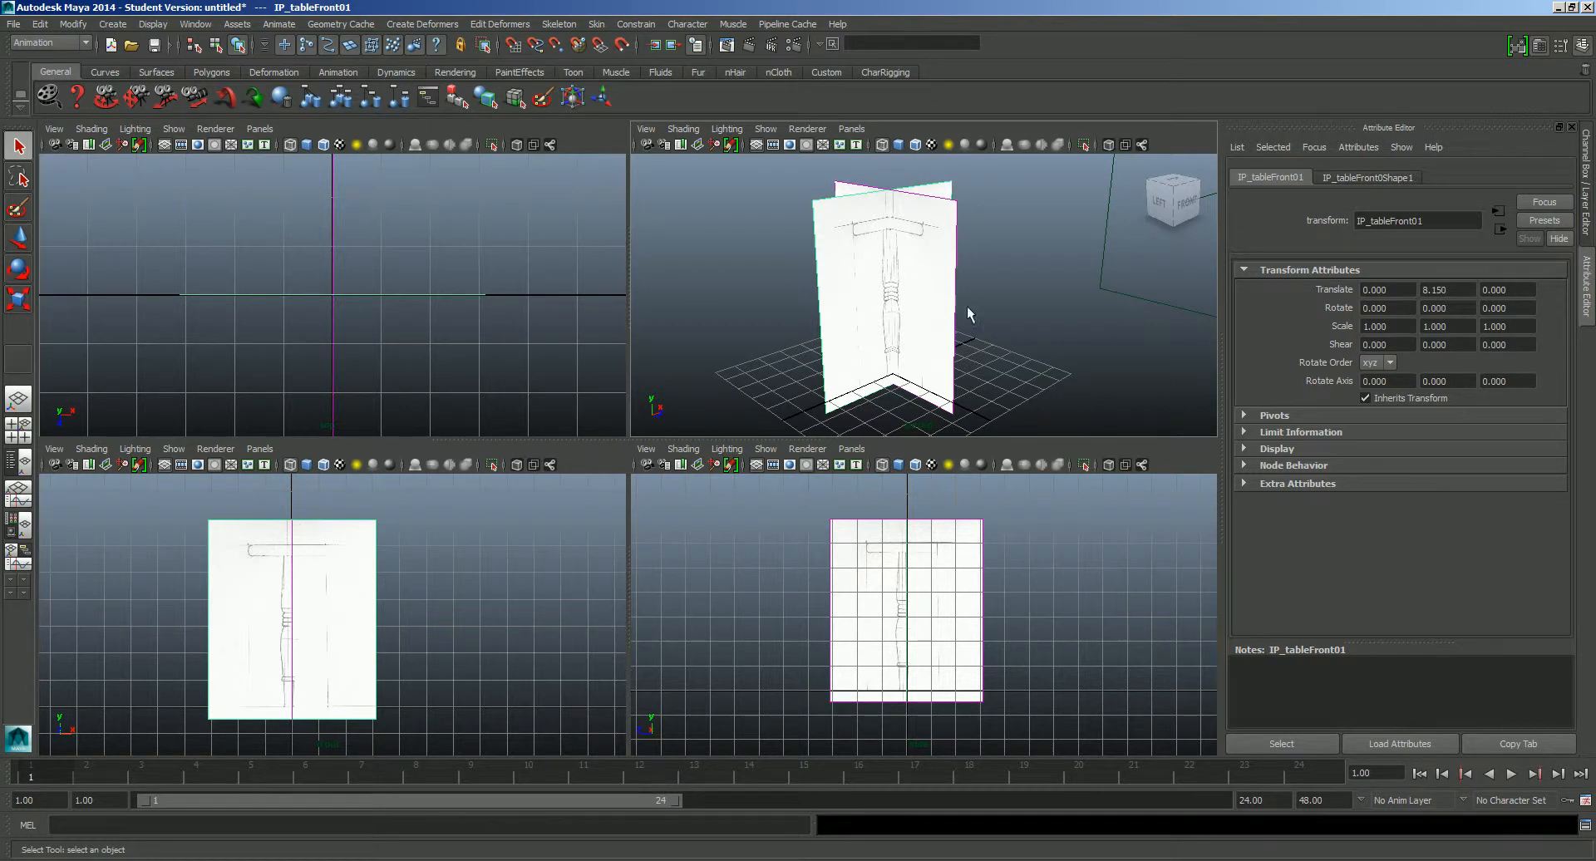
pyautogui.click(938, 561)
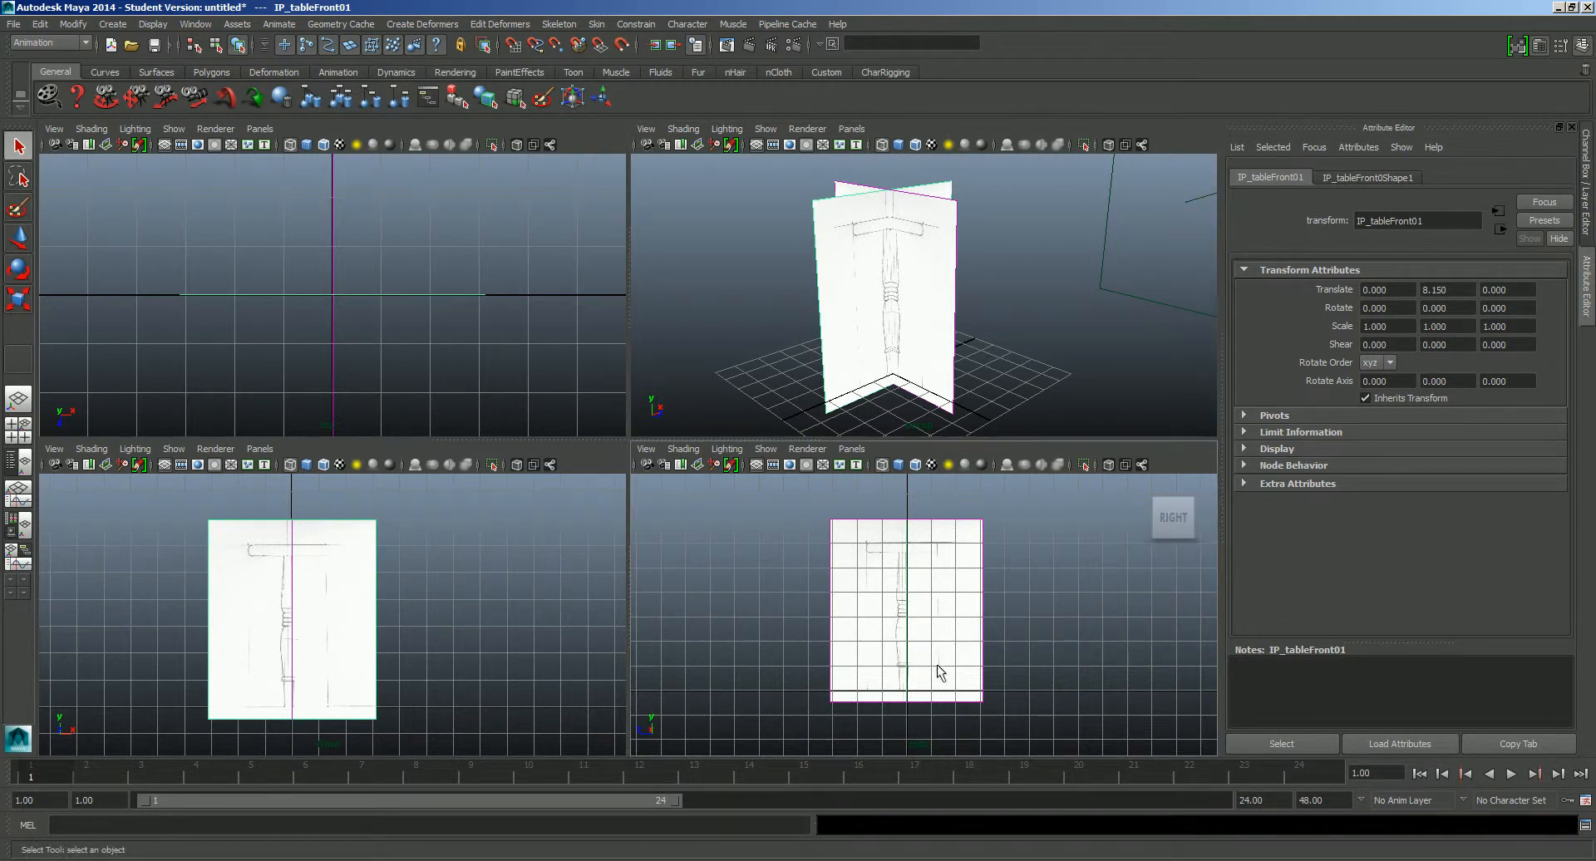
pyautogui.moveTo(988, 376)
pyautogui.keyDown('alt'); pyautogui.mouseDown()
pyautogui.moveTo(991, 362)
pyautogui.moveTo(964, 372)
pyautogui.mouseUp(); pyautogui.keyUp('alt')
pyautogui.scroll(-3, 962, 366)
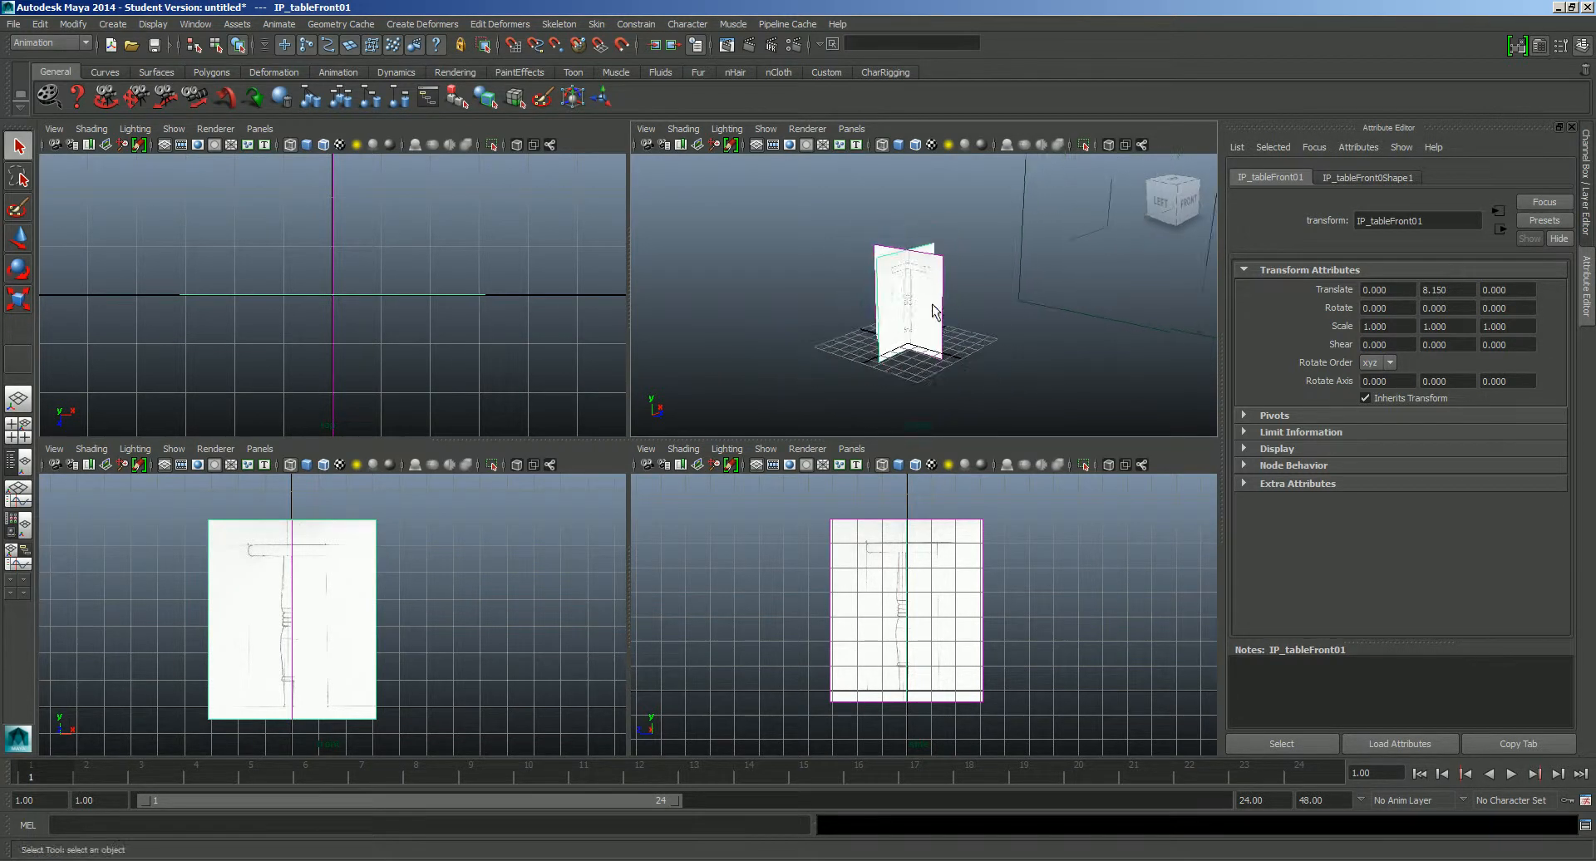
pyautogui.keyDown('alt'); pyautogui.moveTo(984, 351); pyautogui.dragTo(919, 339, button='middle'); pyautogui.keyUp('alt')
pyautogui.scroll(-2, 934, 360)
pyautogui.press('f')
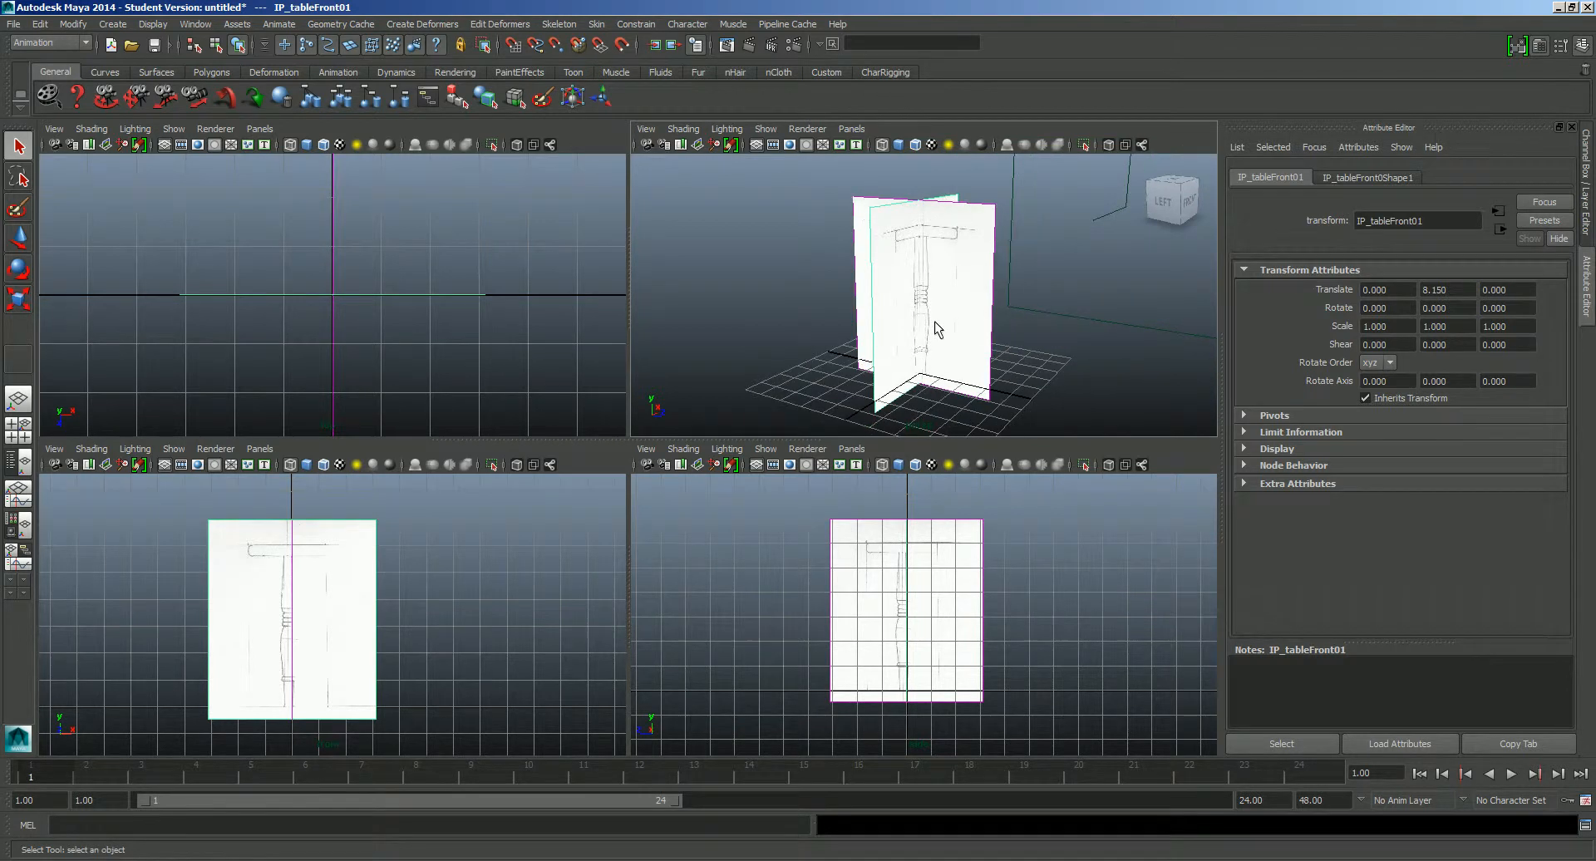
pyautogui.keyDown('alt'); pyautogui.moveTo(934, 320); pyautogui.dragTo(1021, 359); pyautogui.keyUp('alt')
pyautogui.click(1013, 389)
pyautogui.keyDown('alt'); pyautogui.moveTo(991, 374); pyautogui.dragTo(984, 368, button='middle'); pyautogui.keyUp('alt')
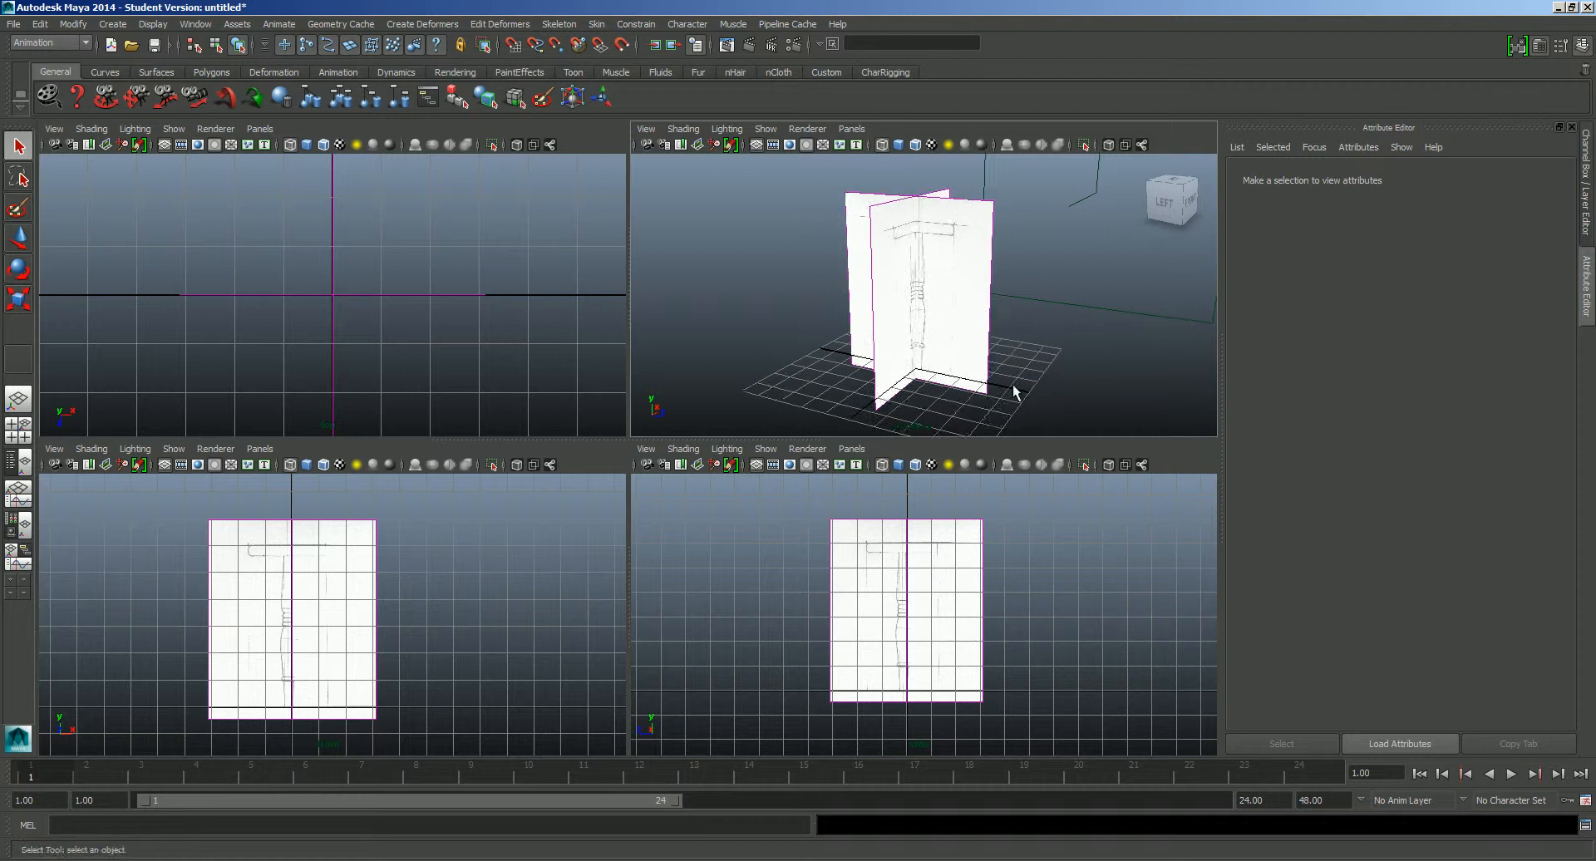
pyautogui.click(962, 370)
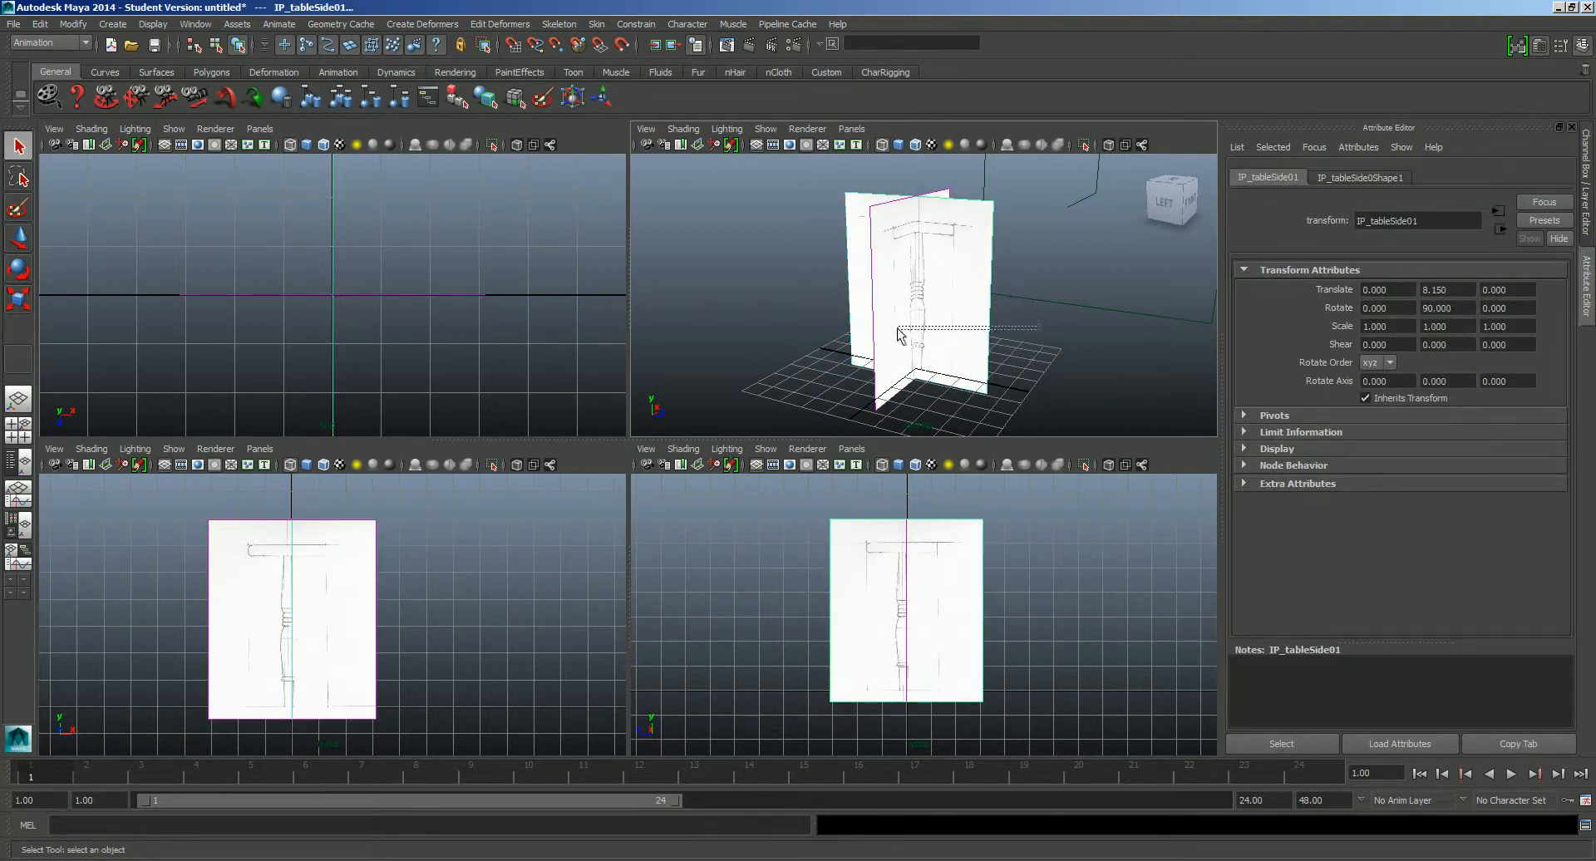
pyautogui.moveTo(954, 331)
pyautogui.keyDown('alt'); pyautogui.mouseDown()
pyautogui.moveTo(997, 327)
pyautogui.moveTo(915, 320)
pyautogui.moveTo(942, 324)
pyautogui.mouseUp(); pyautogui.keyUp('alt')
pyautogui.click(891, 384)
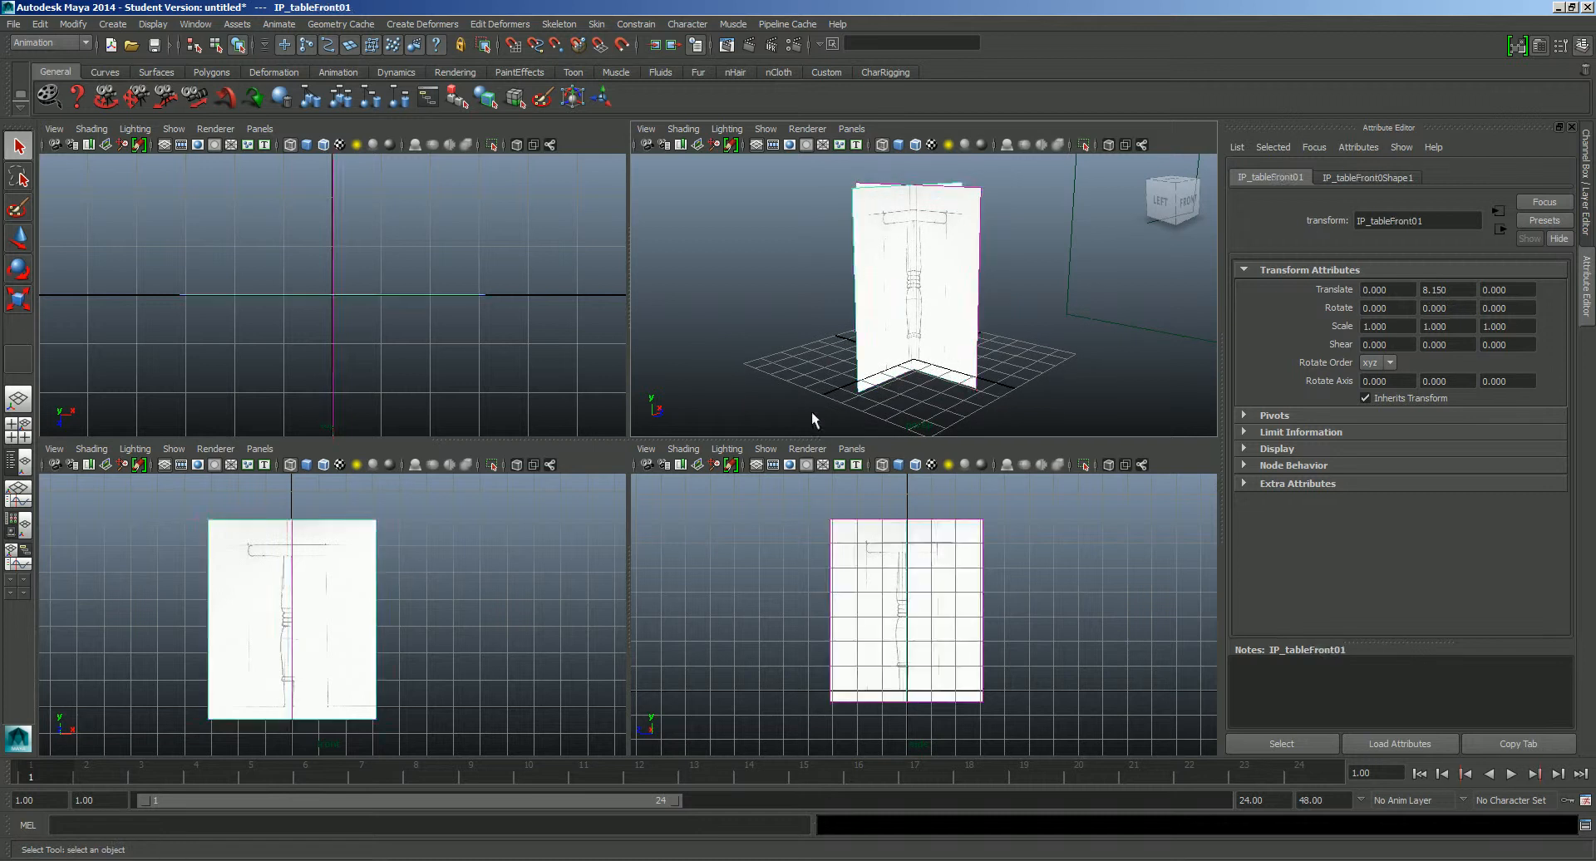
# Step: Return to the Persp/Outliner layout and create a display layer from both selected image planes, IP_tableFront01 and IP_tableSide01
pyautogui.click(18, 462)
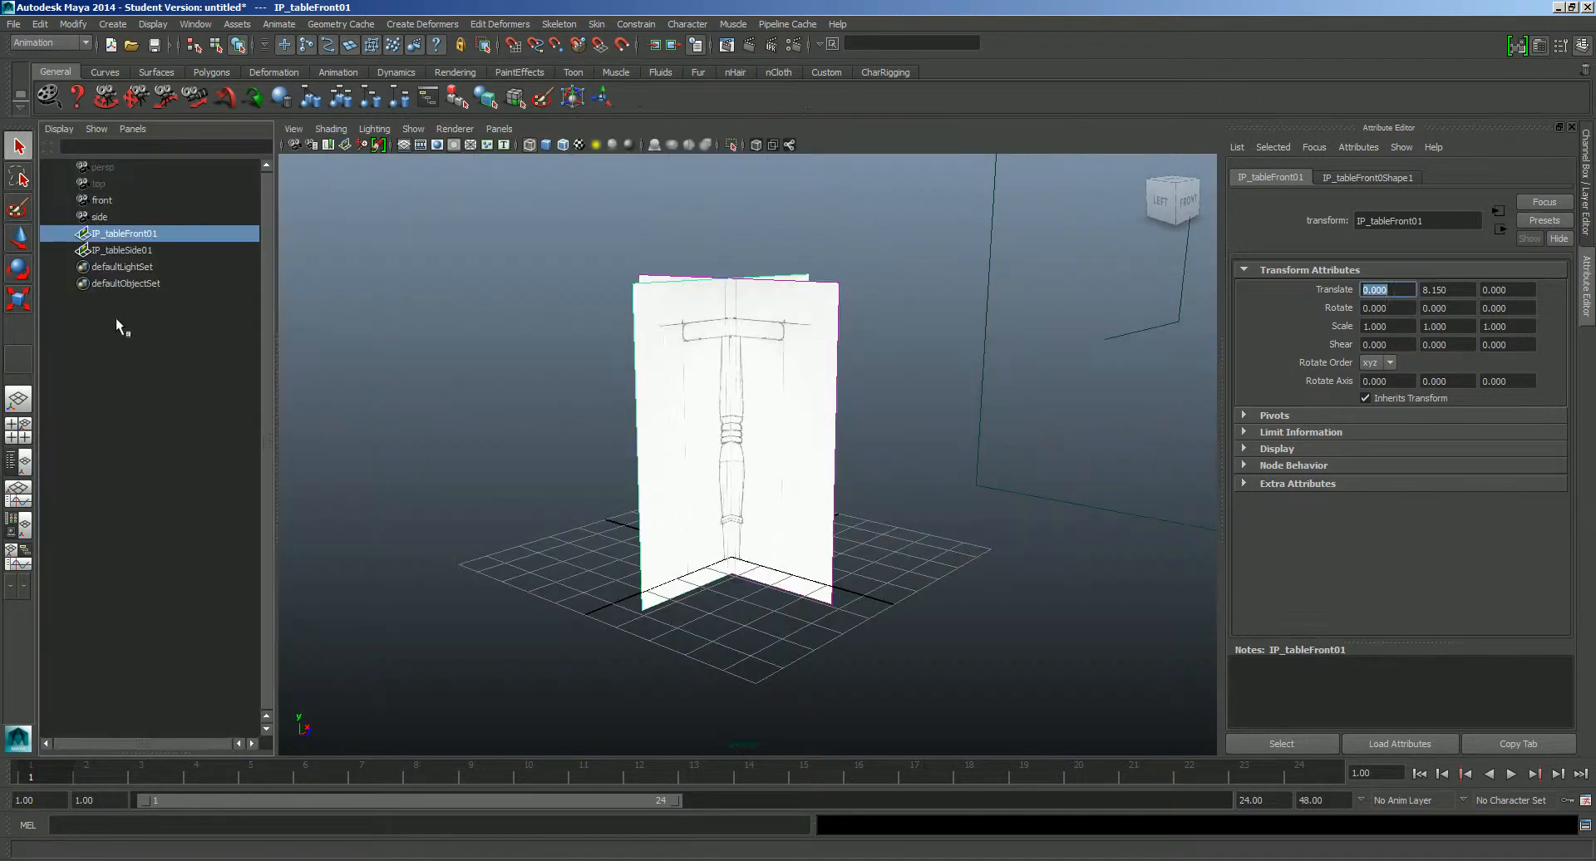
pyautogui.keyDown('shift'); pyautogui.click(123, 249); pyautogui.keyUp('shift')
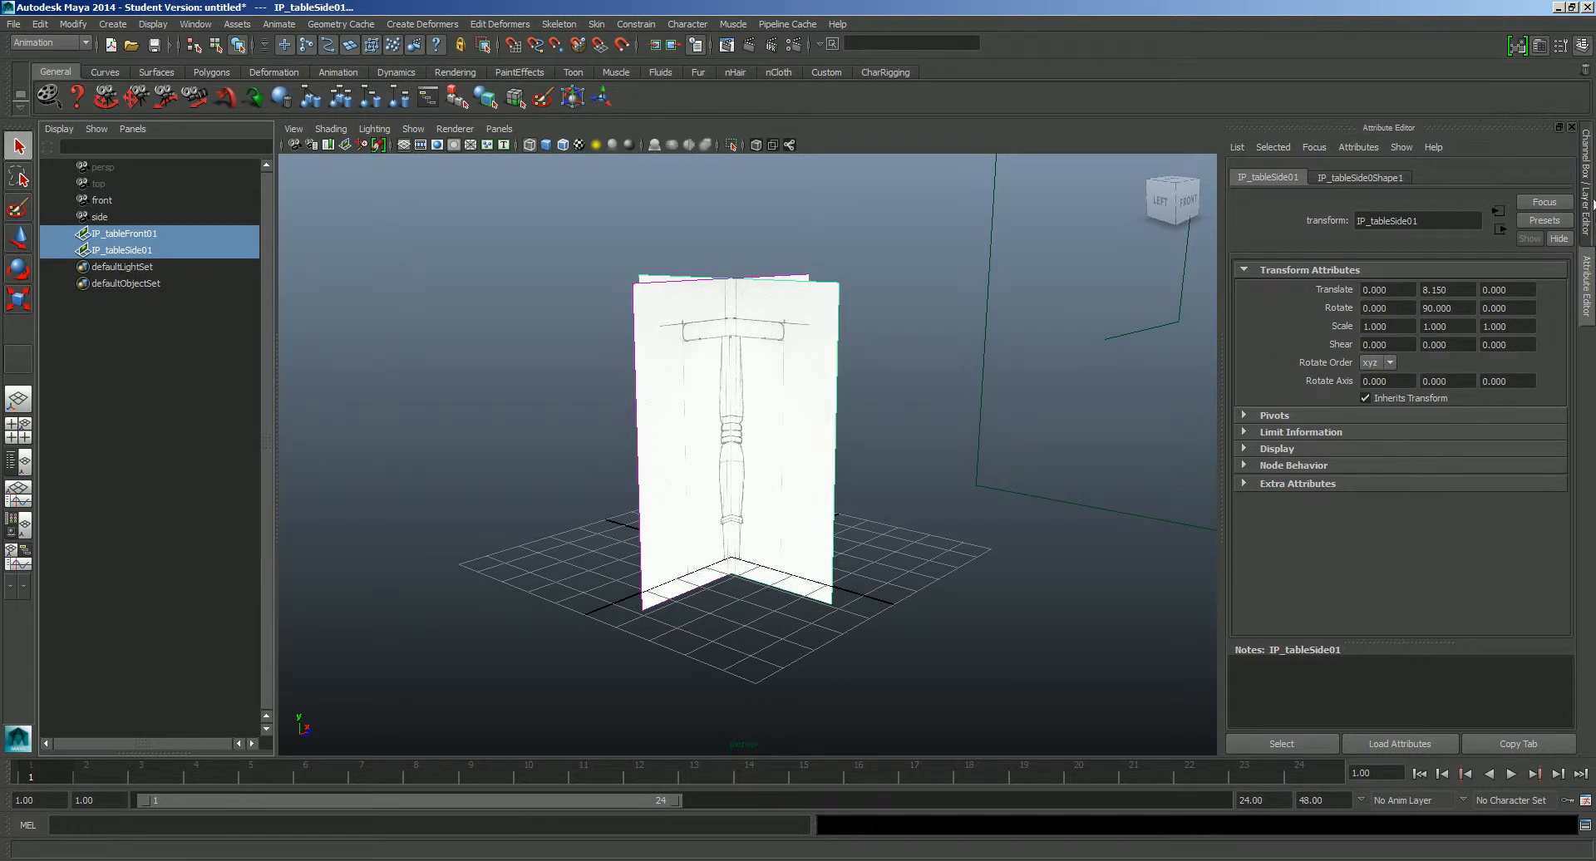
pyautogui.click(1588, 172)
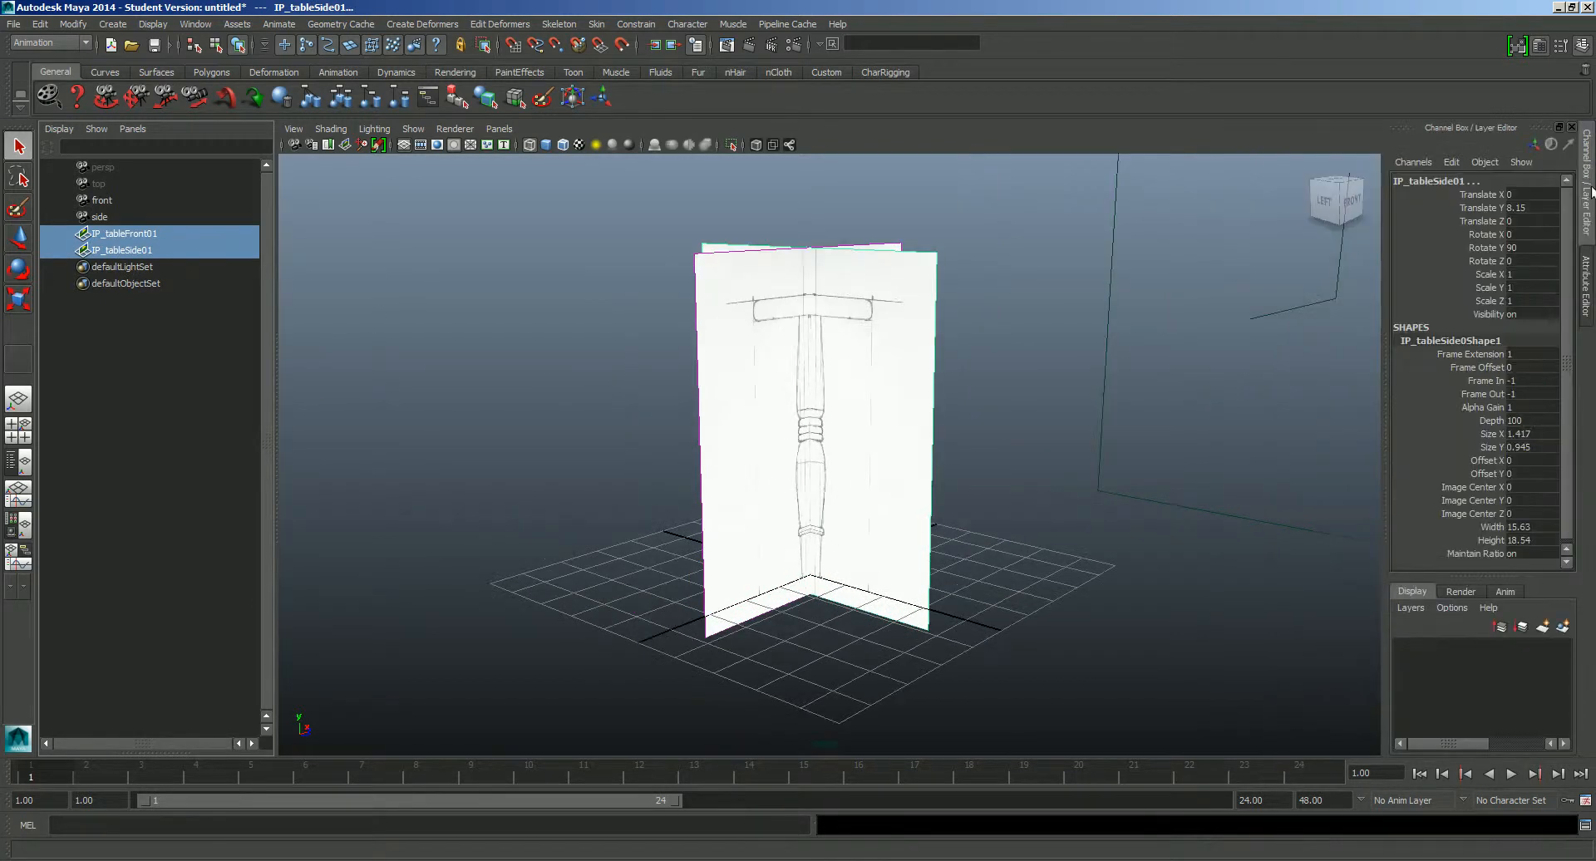
pyautogui.hotkey('ctrl', 'a')
pyautogui.hotkey('ctrl', 'a')
pyautogui.click(1412, 608)
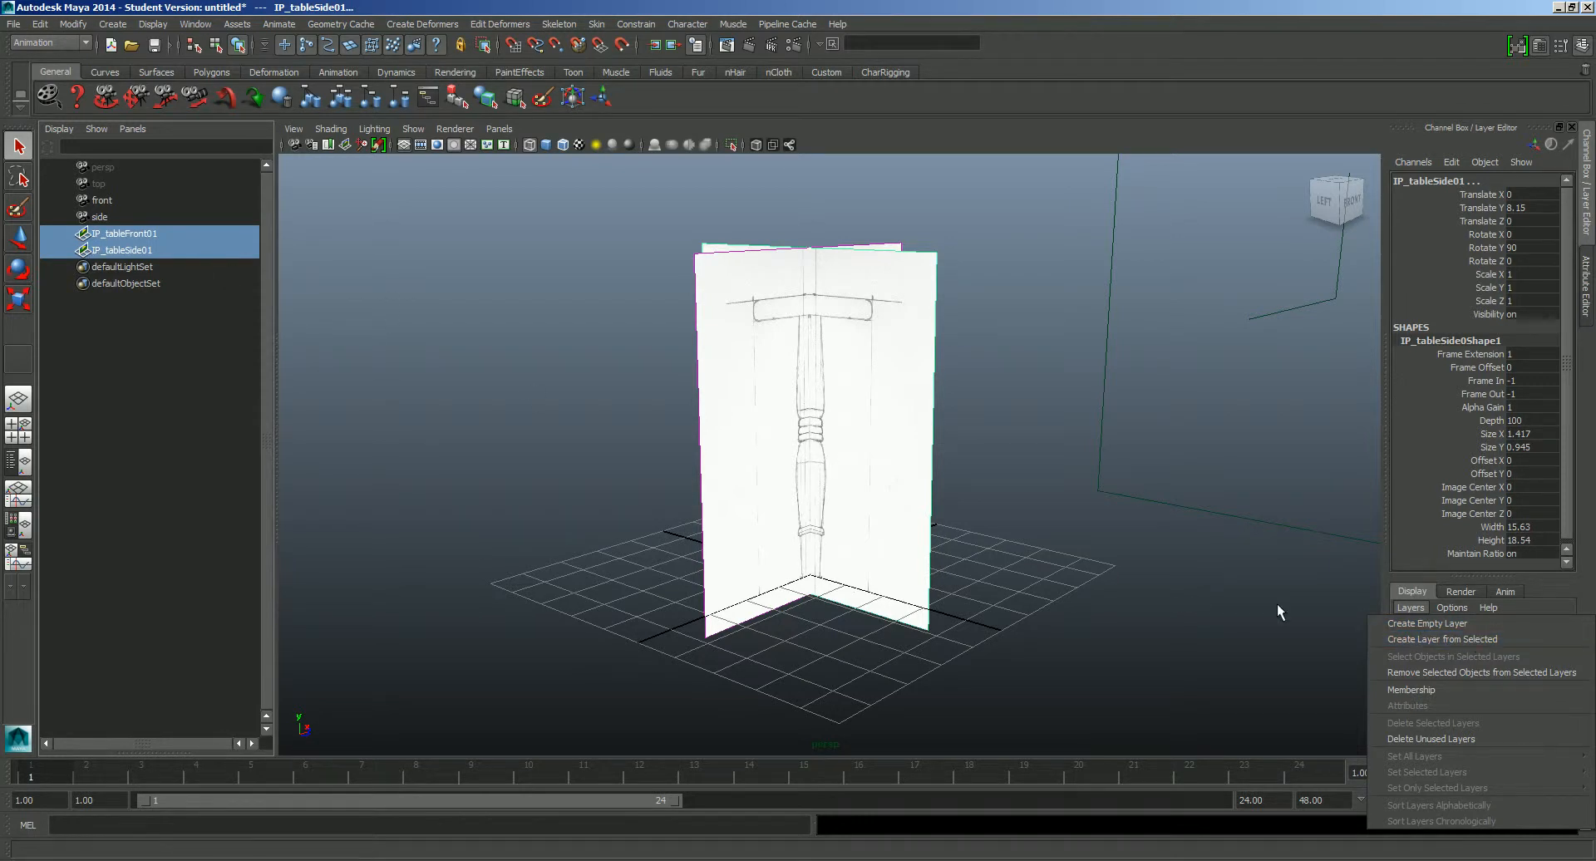
pyautogui.click(1454, 641)
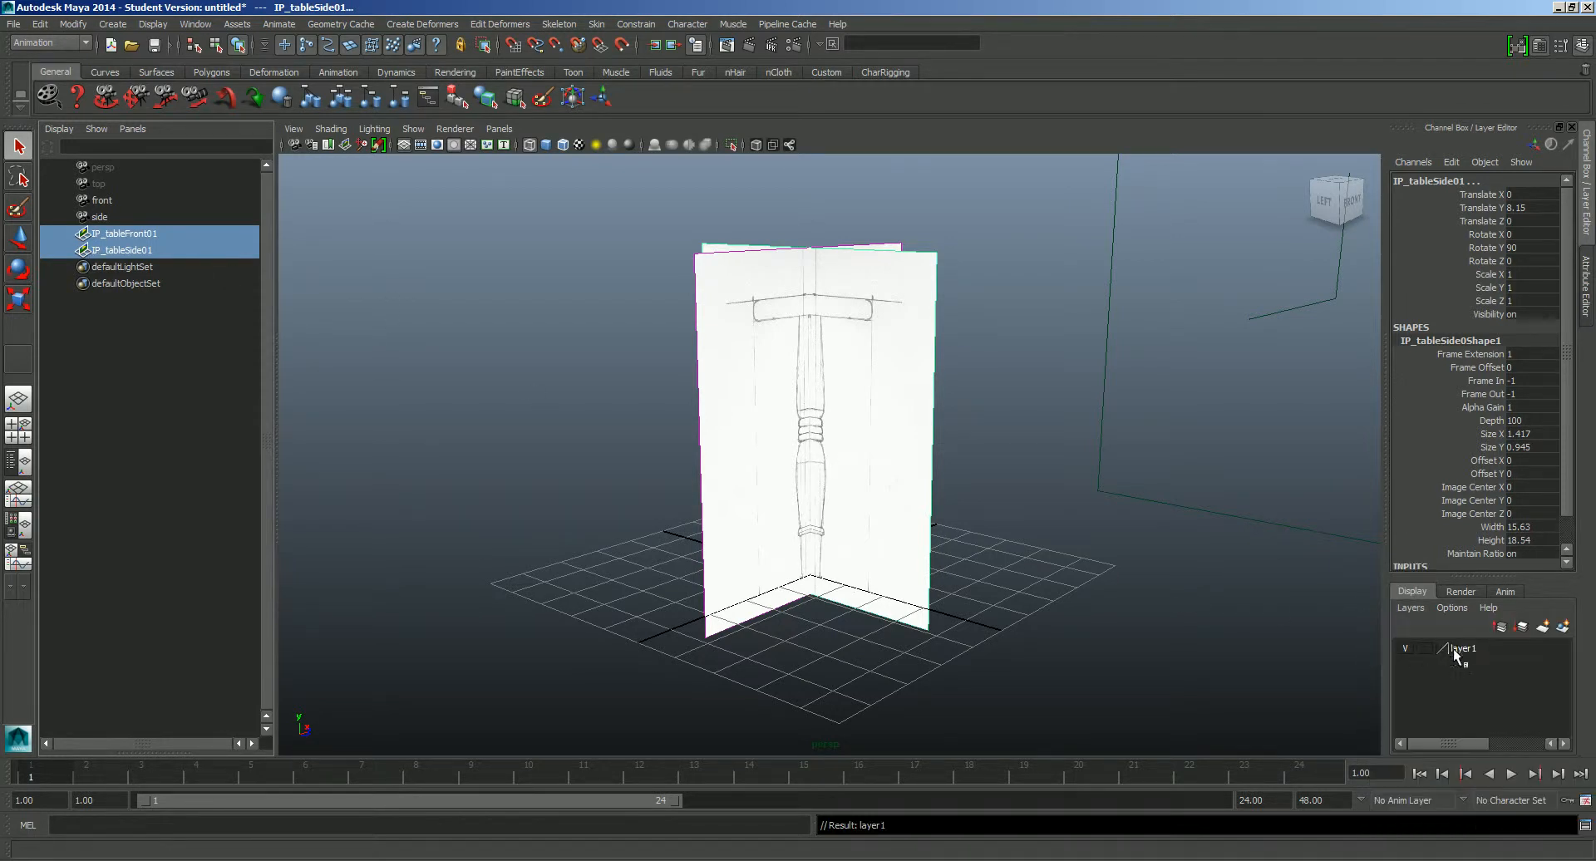
# Step: Rename the new display layer to templates and give it the yellow colour
pyautogui.doubleClick(1466, 650)
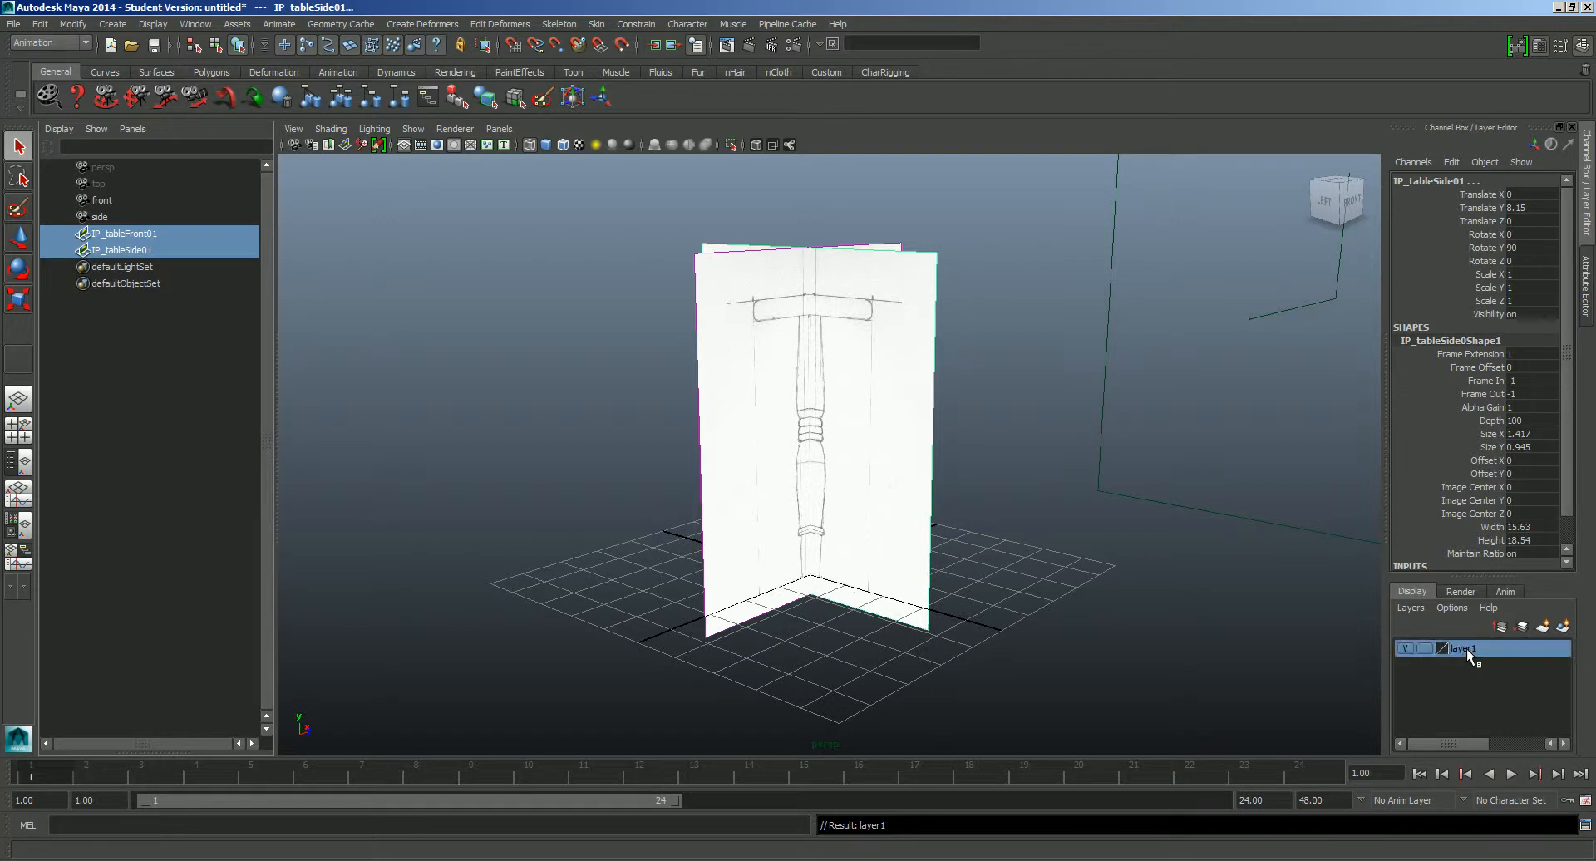
pyautogui.moveTo(634, 320); pyautogui.dragTo(532, 313)
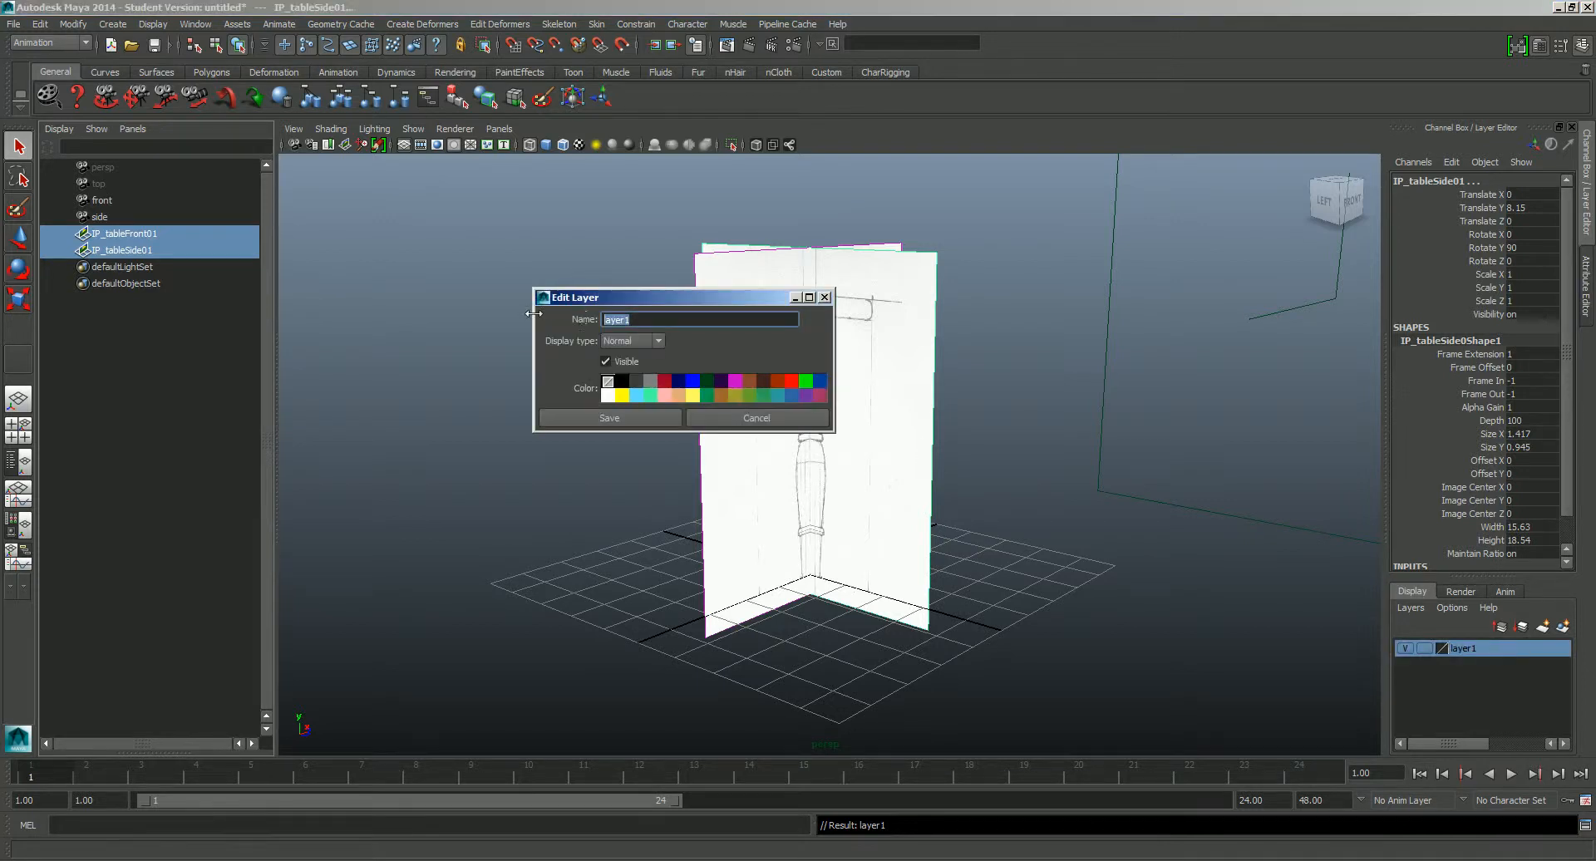
pyautogui.write('templates')
pyautogui.click(621, 396)
pyautogui.click(639, 417)
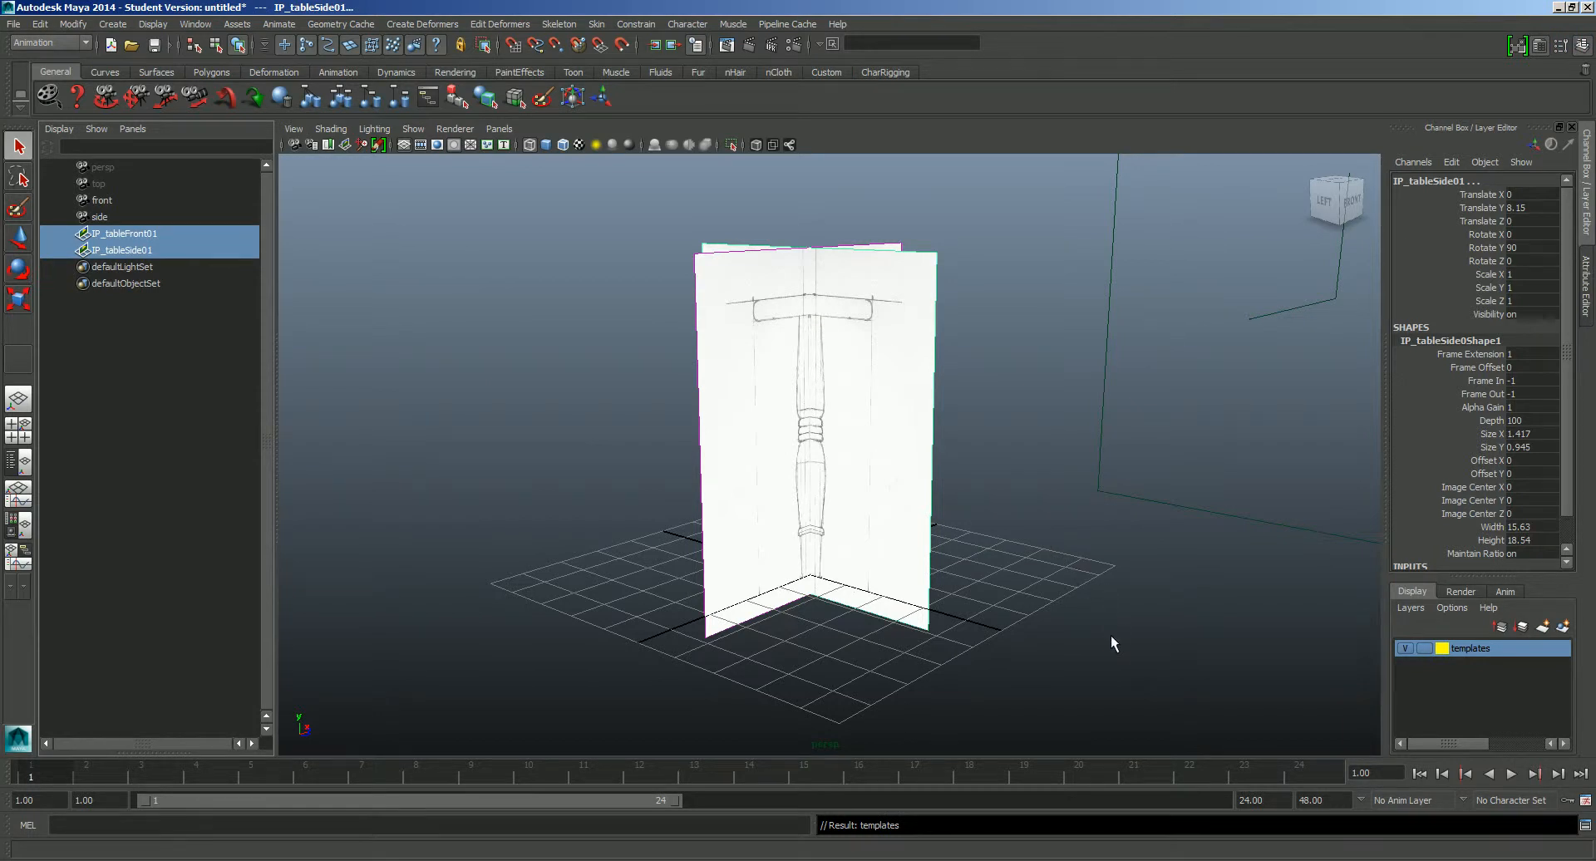
# Step: Hide and show the templates layer once, and set its display type to Template
pyautogui.click(1404, 647)
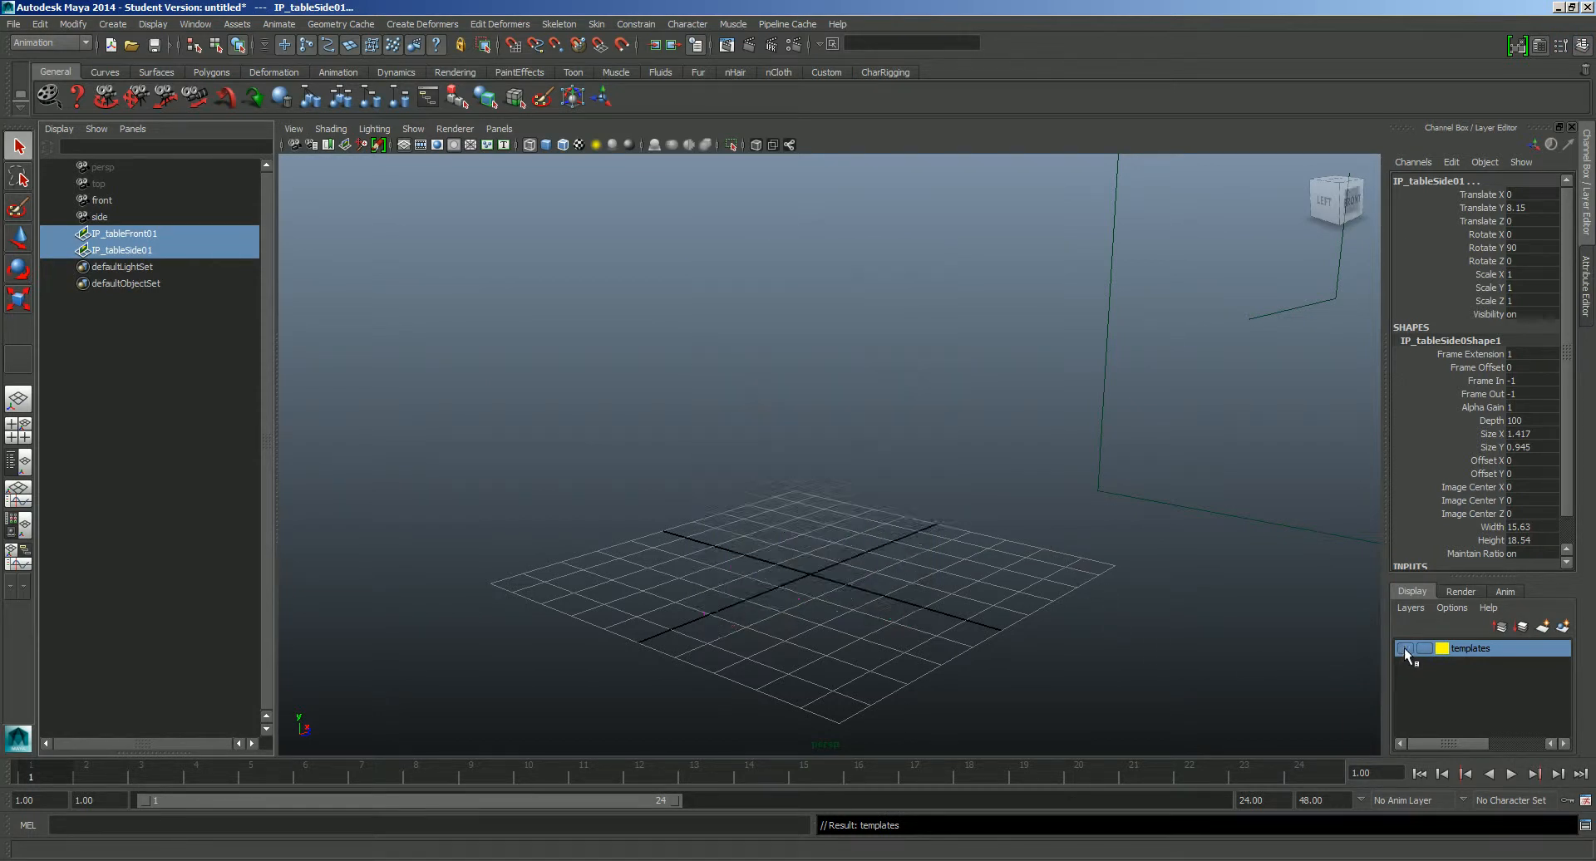
pyautogui.click(1403, 647)
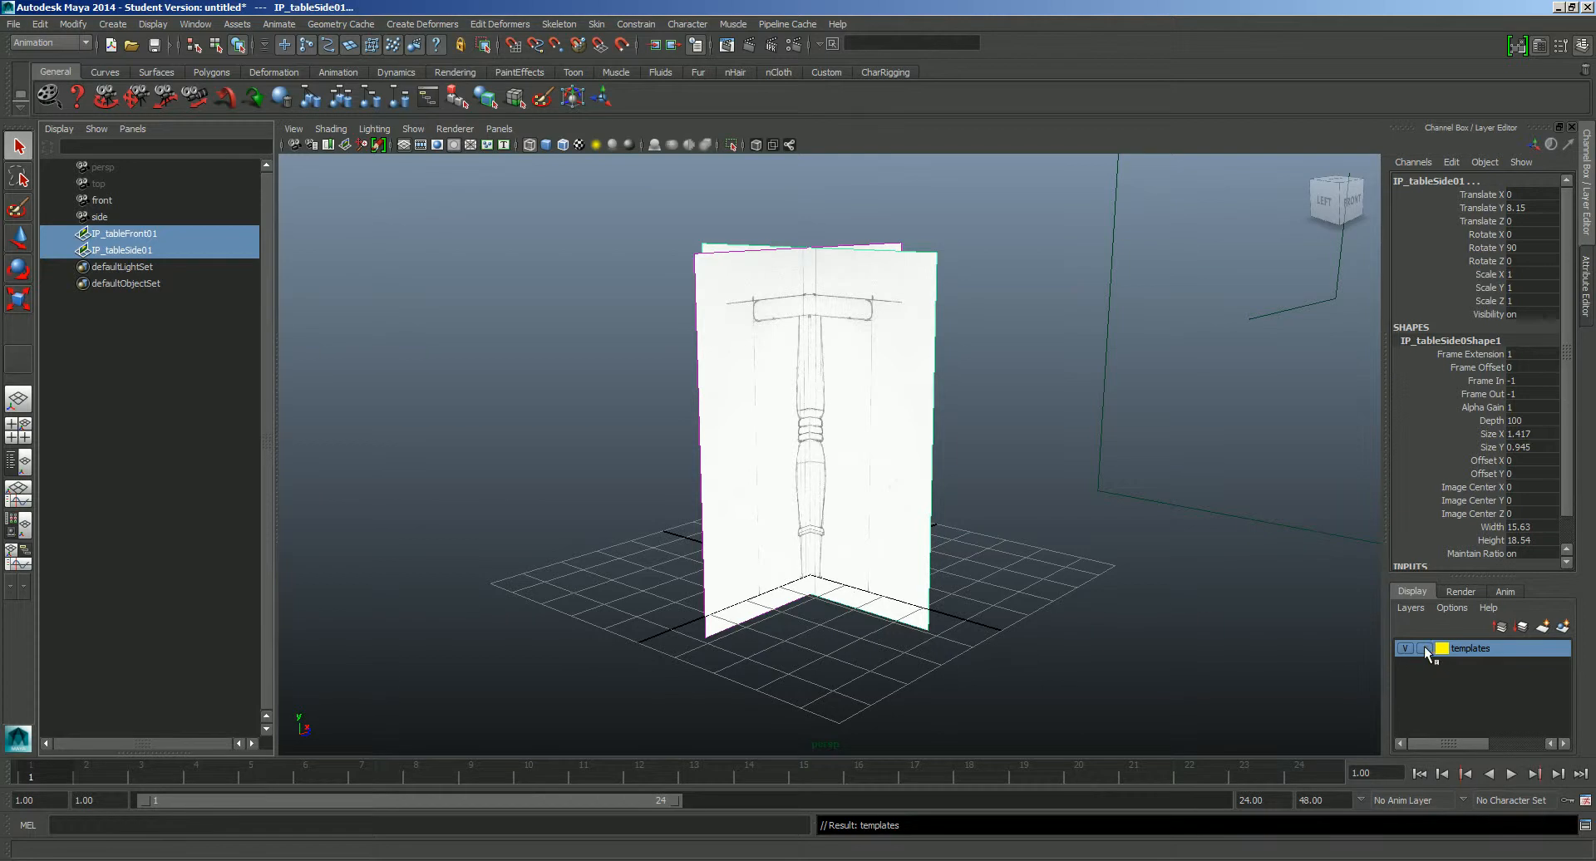
pyautogui.click(1424, 648)
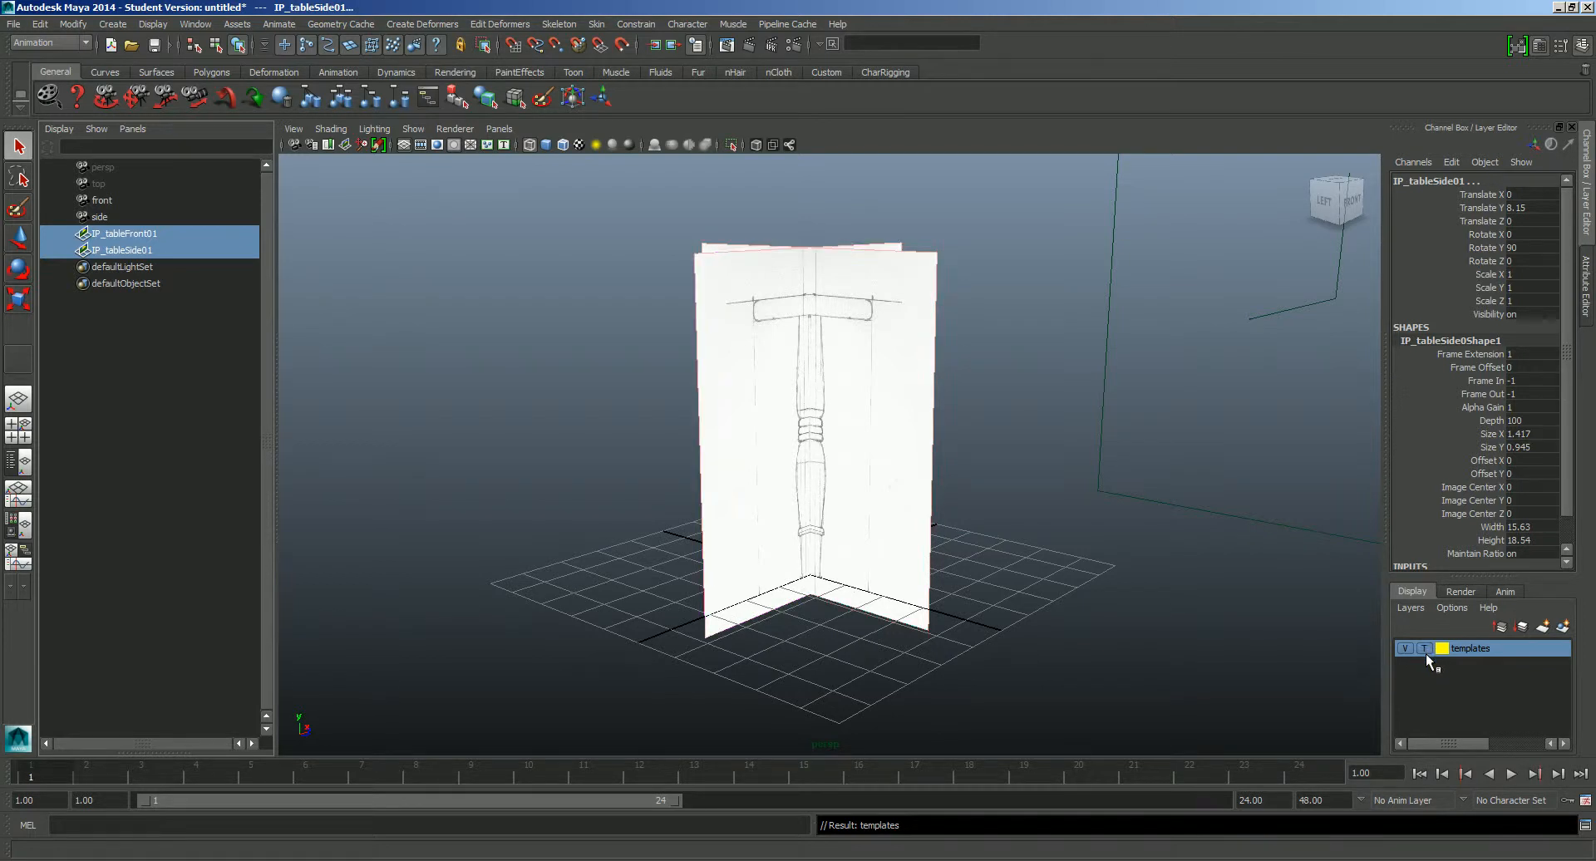
pyautogui.keyDown('alt'); pyautogui.moveTo(1229, 606); pyautogui.dragTo(892, 525); pyautogui.keyUp('alt')
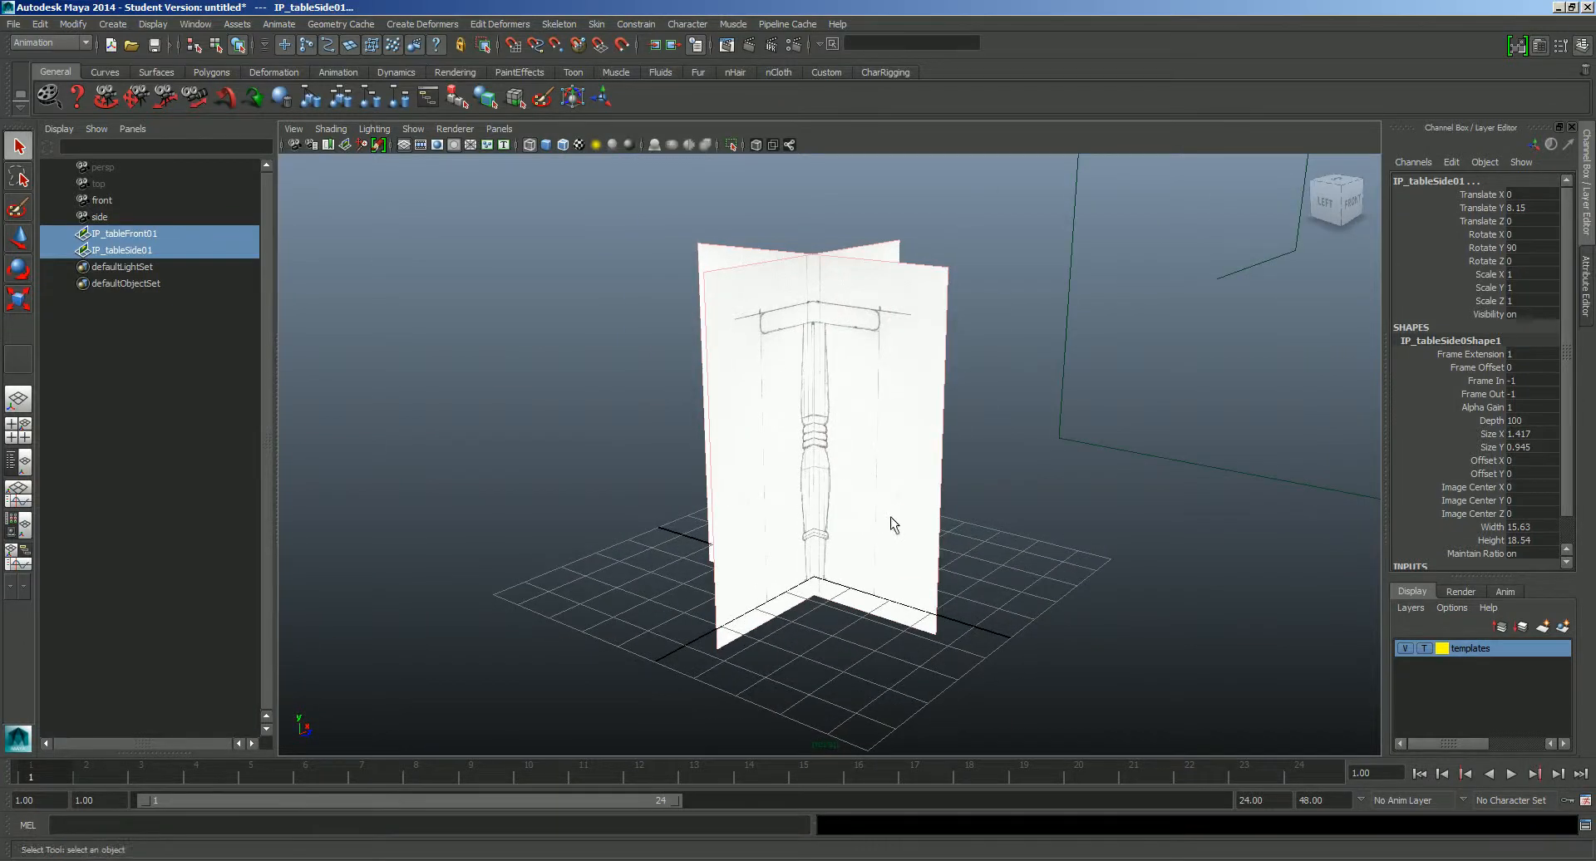
# Step: Cycle the templates layer through its display types and return it to Template
pyautogui.click(1425, 648)
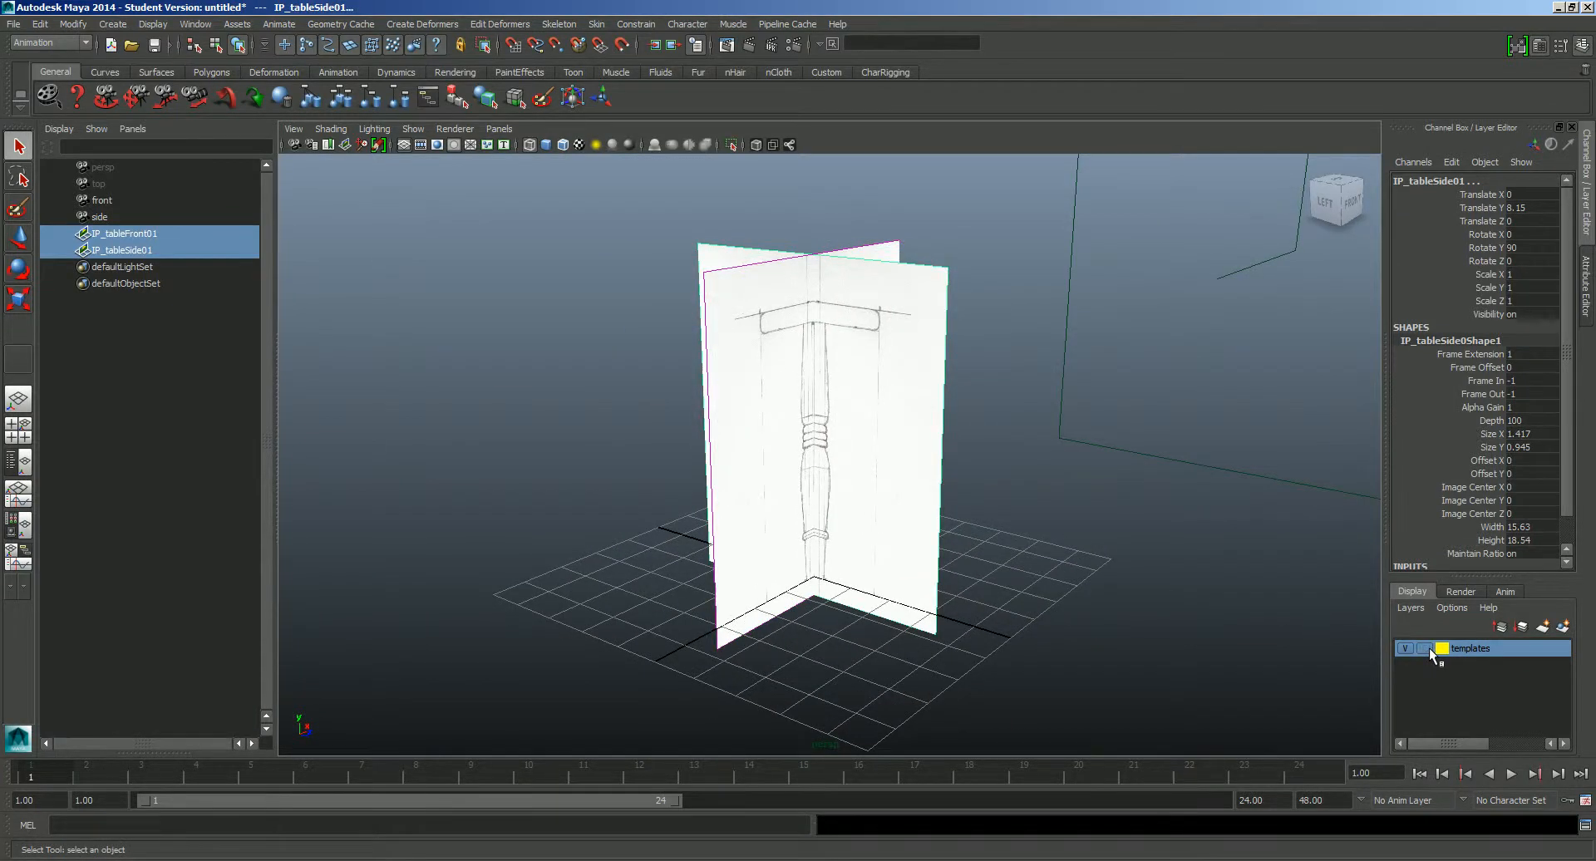
pyautogui.click(1423, 647)
pyautogui.click(1424, 648)
pyautogui.click(1424, 648)
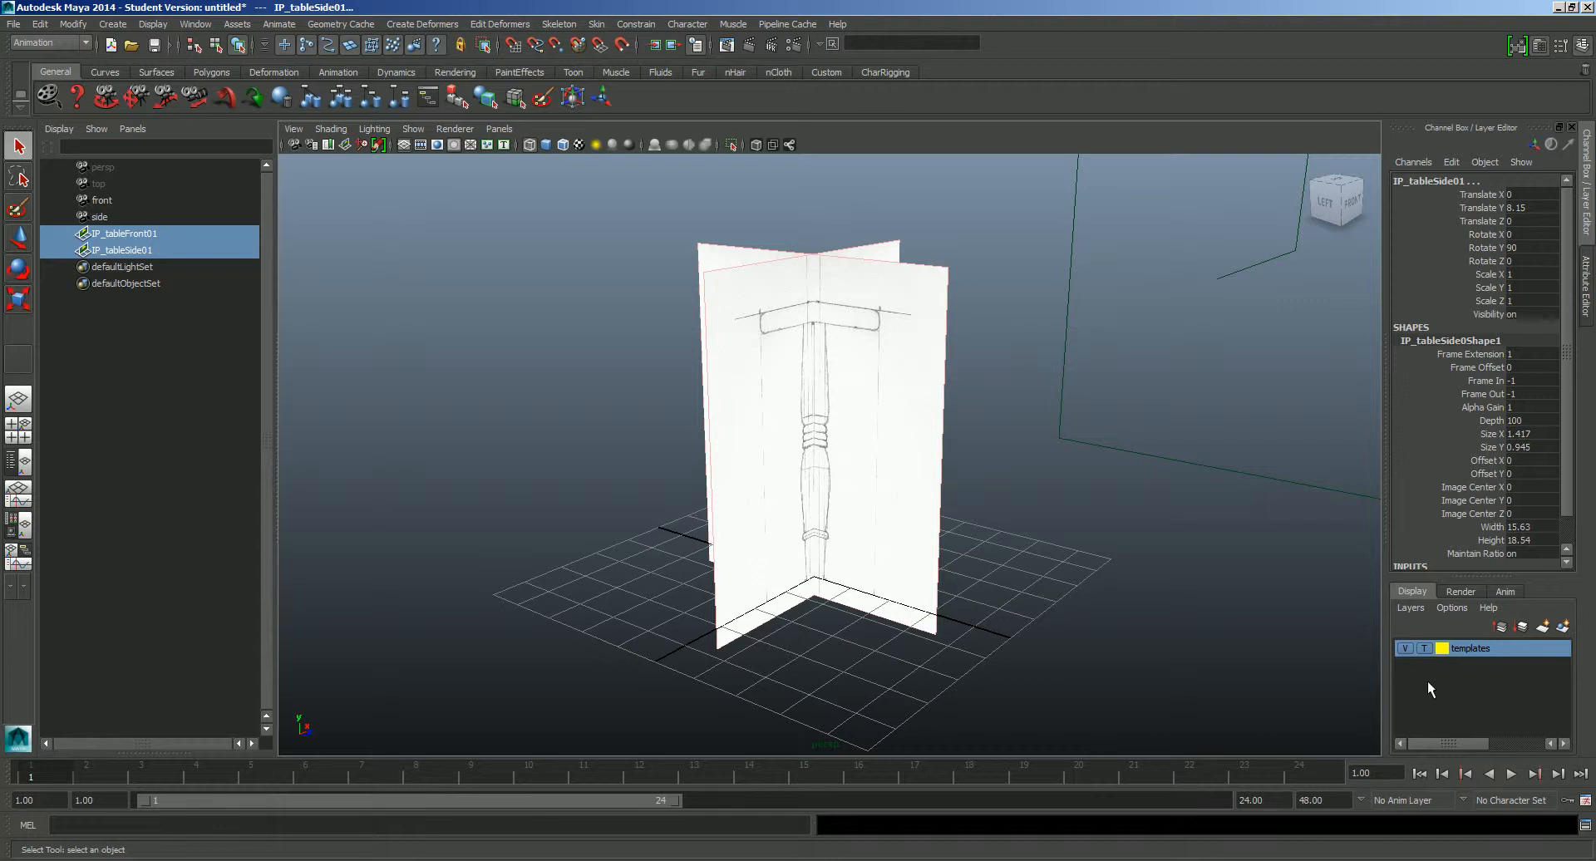
pyautogui.click(1424, 648)
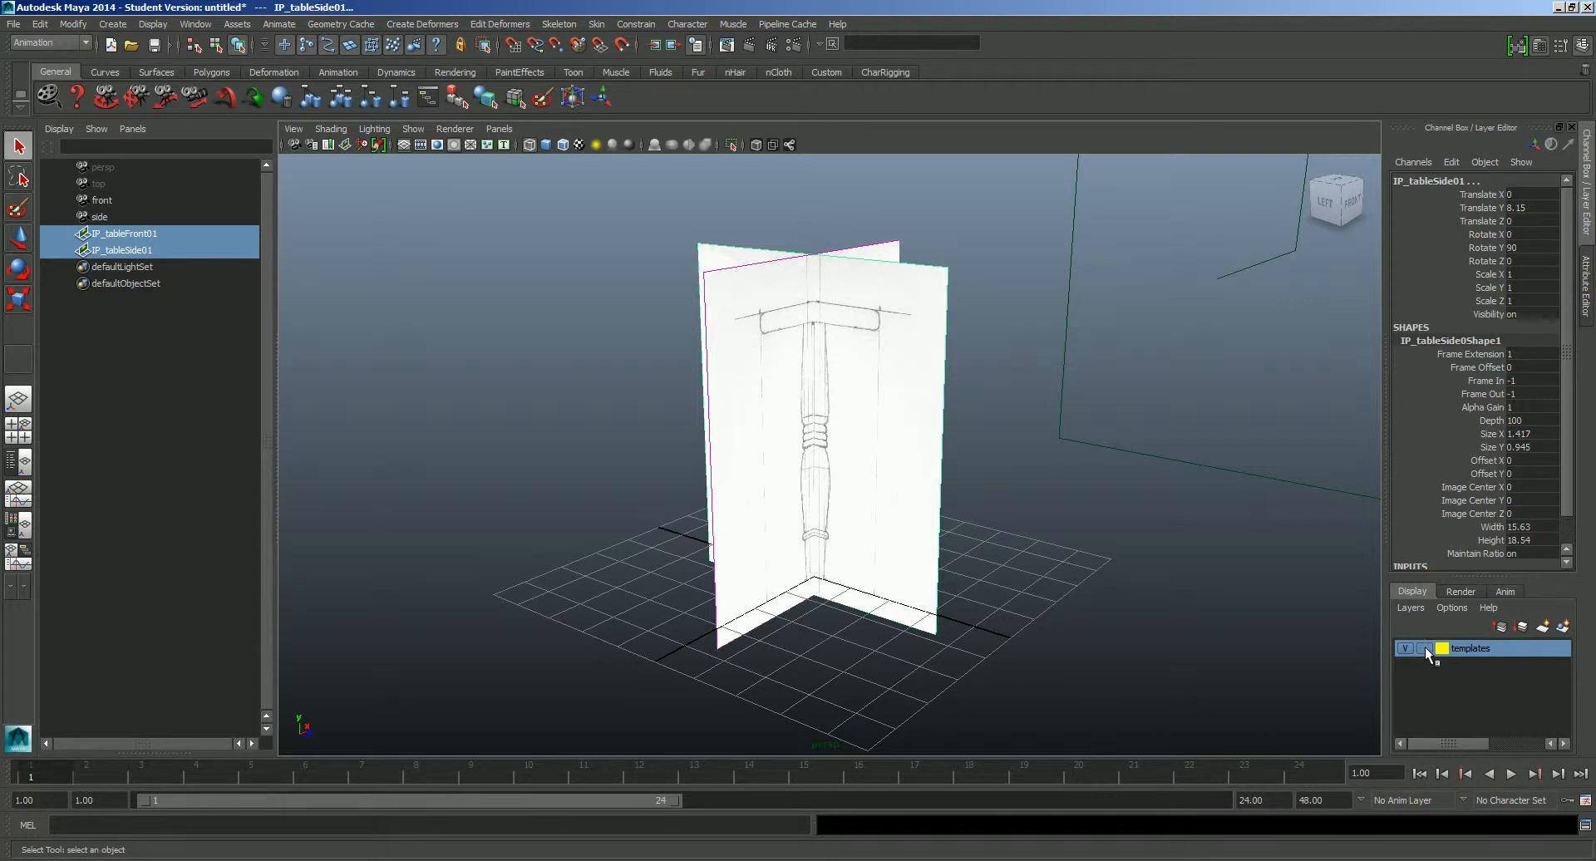
pyautogui.click(1424, 648)
pyautogui.click(1424, 648)
pyautogui.click(1424, 648)
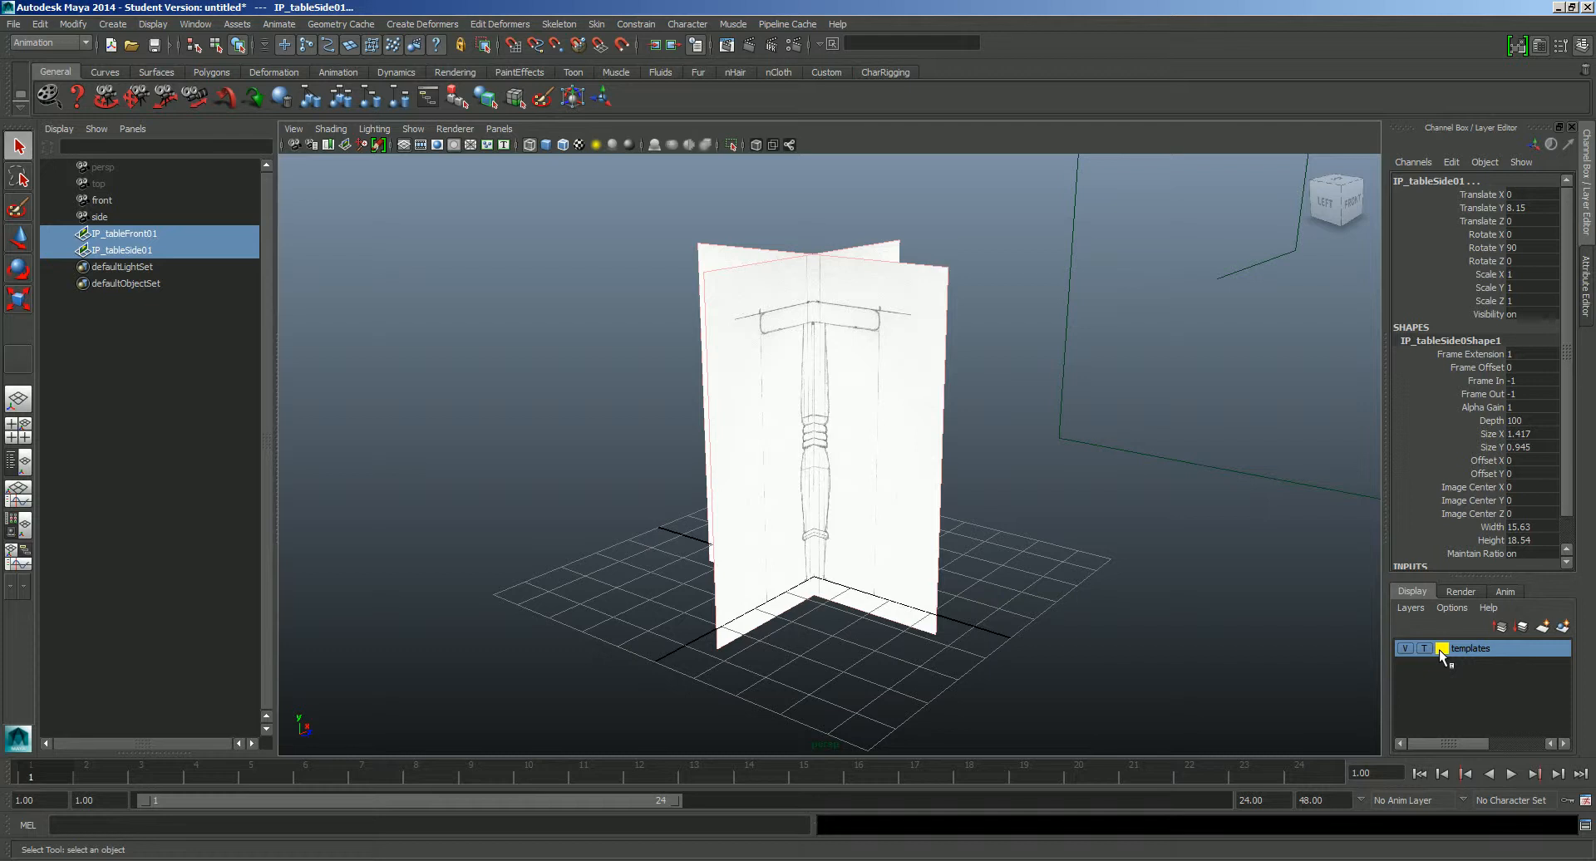
# Step: Toggle the templates layer's visibility off and on, and leave its display type on Template
pyautogui.click(1408, 650)
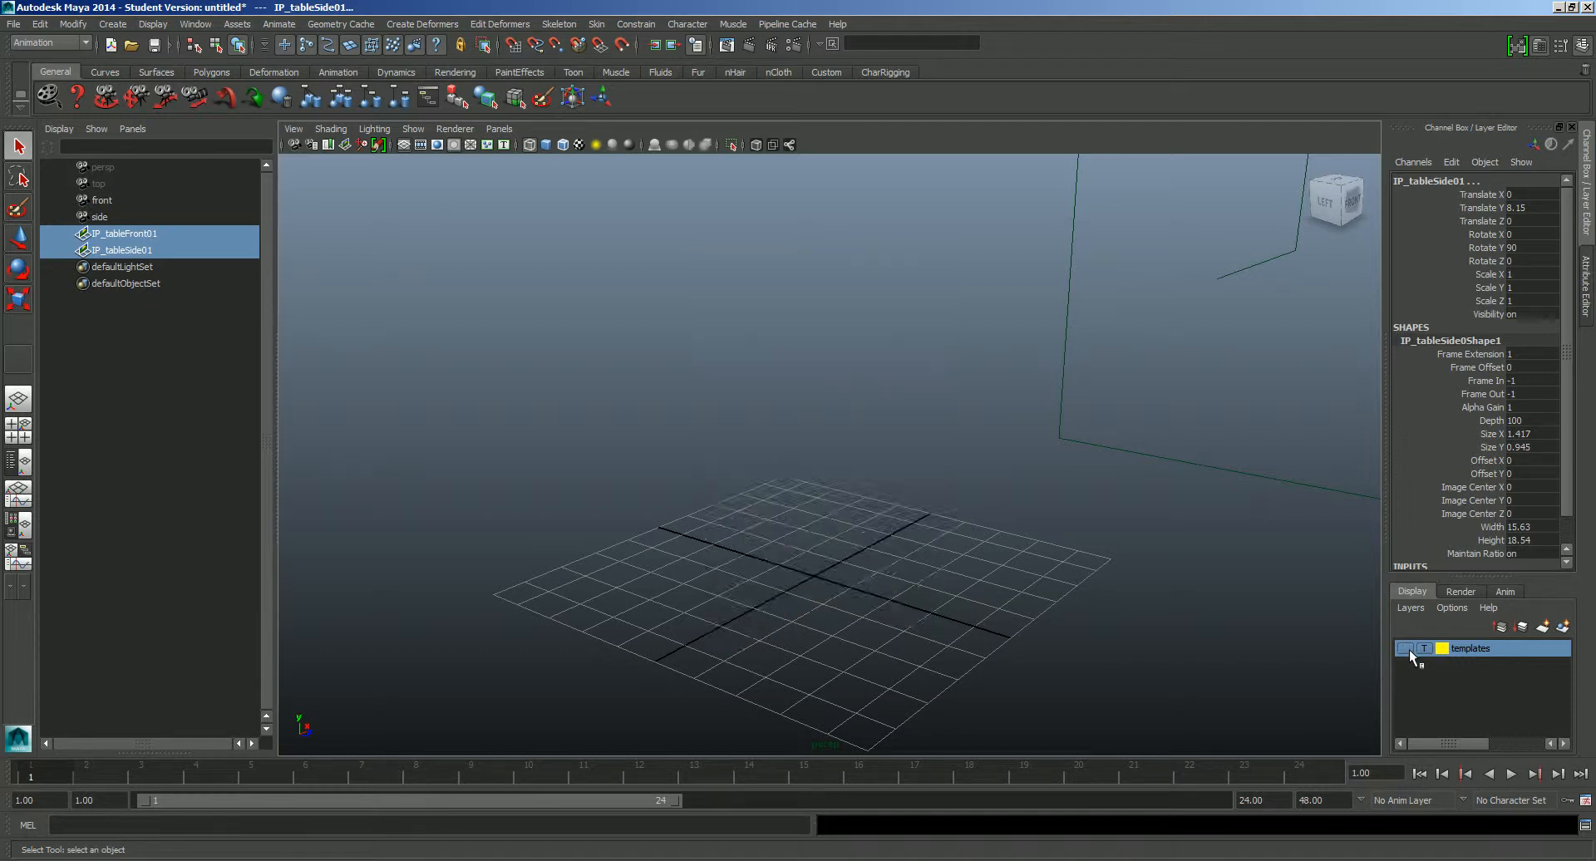
pyautogui.click(1408, 650)
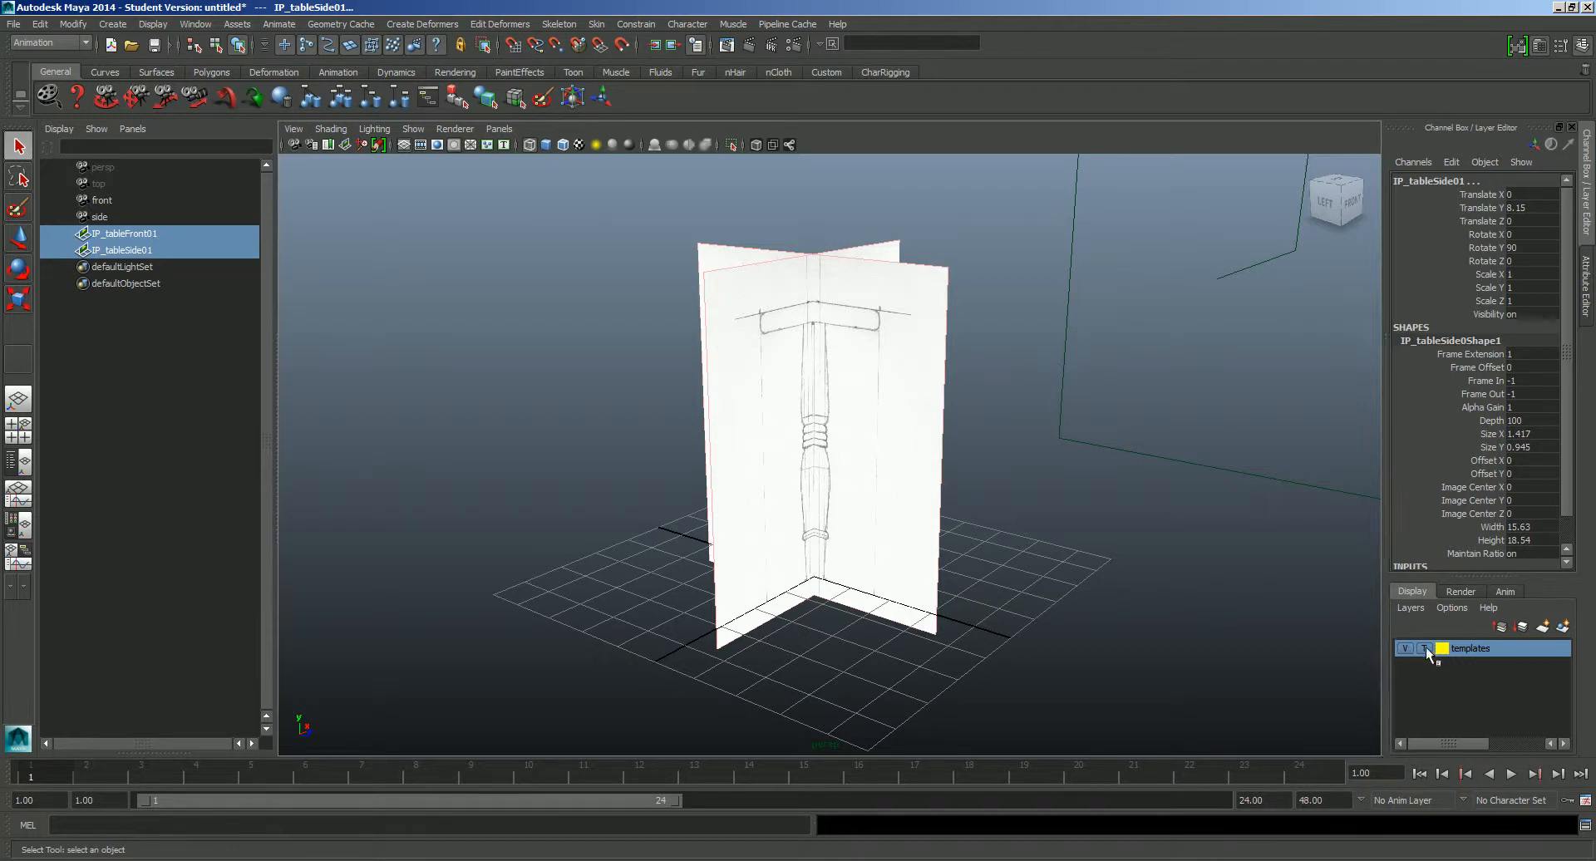
pyautogui.click(1424, 649)
pyautogui.click(1424, 650)
# Step: Try selecting the templated image planes in the perspective view, select both in the Outliner, and clear the selection
pyautogui.click(727, 428)
pyautogui.moveTo(970, 553); pyautogui.dragTo(740, 447)
pyautogui.moveTo(1056, 544); pyautogui.dragTo(898, 552)
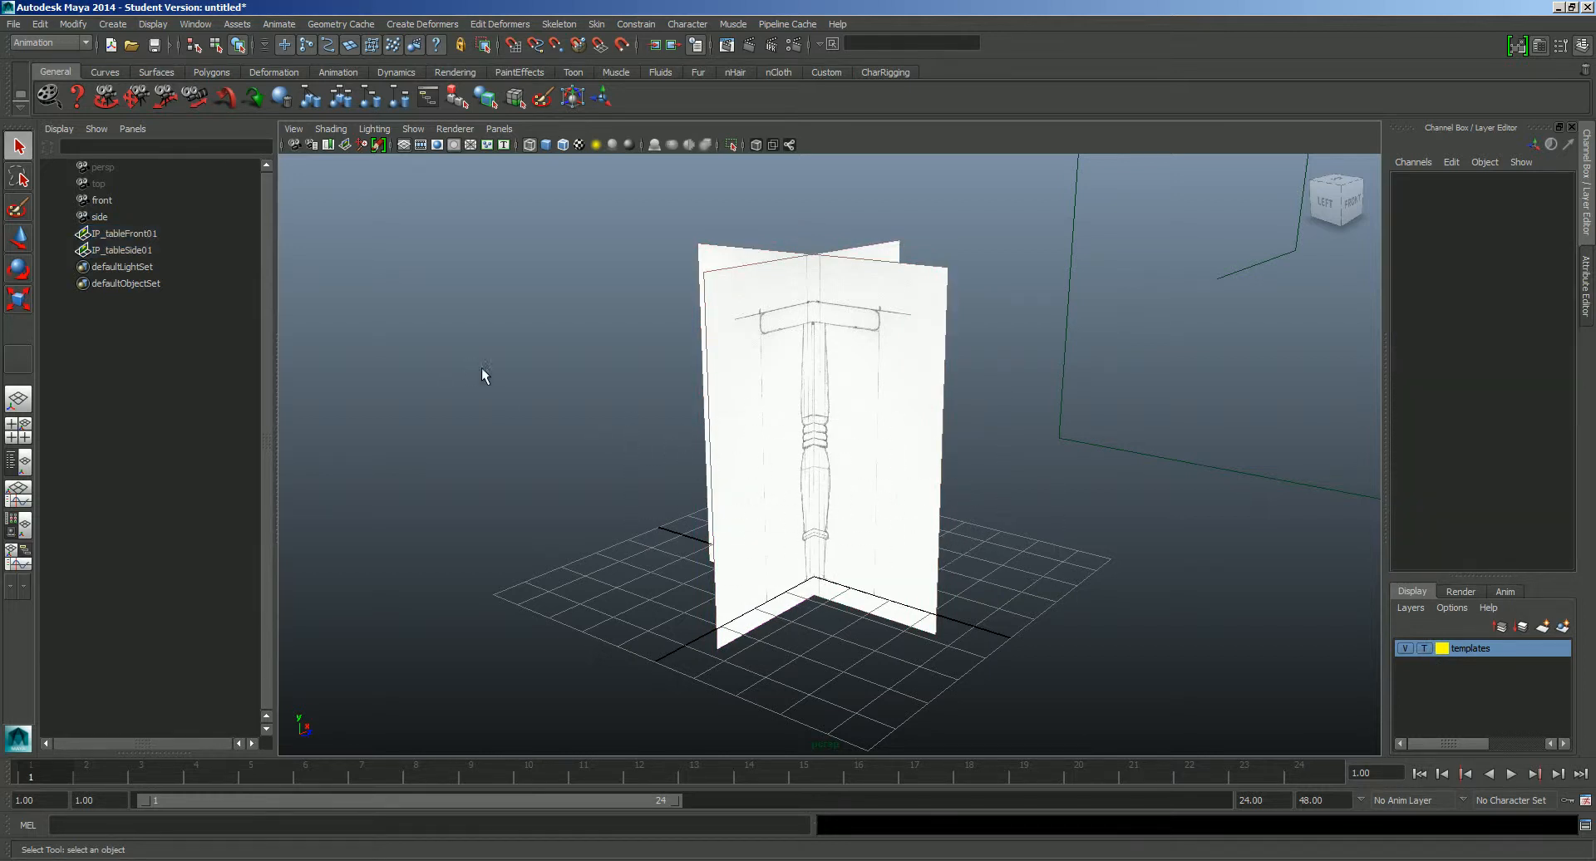
pyautogui.moveTo(137, 238); pyautogui.dragTo(137, 253)
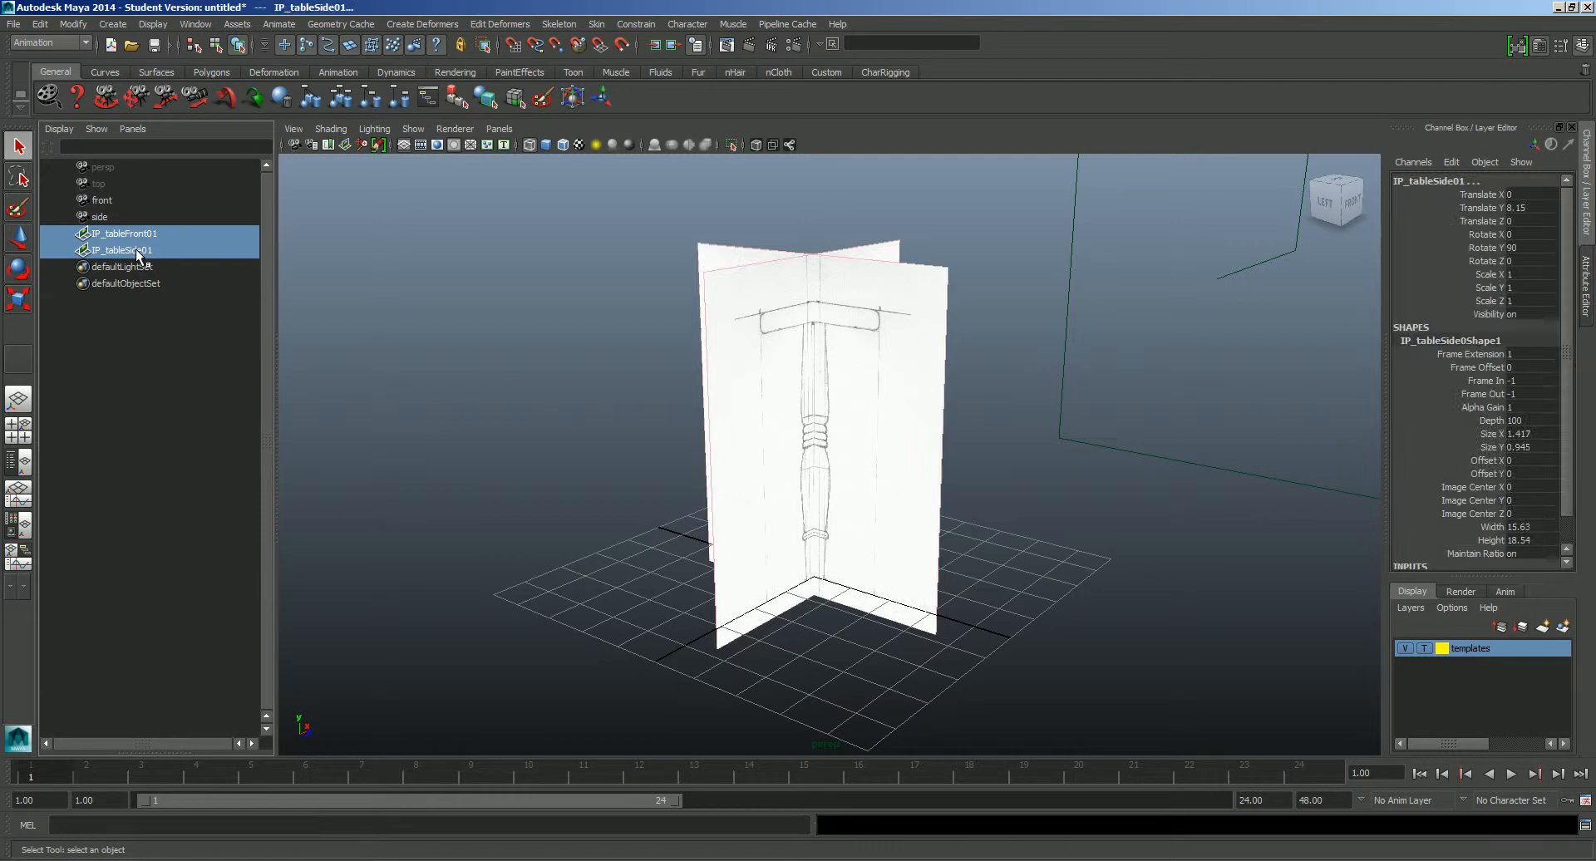
pyautogui.click(480, 372)
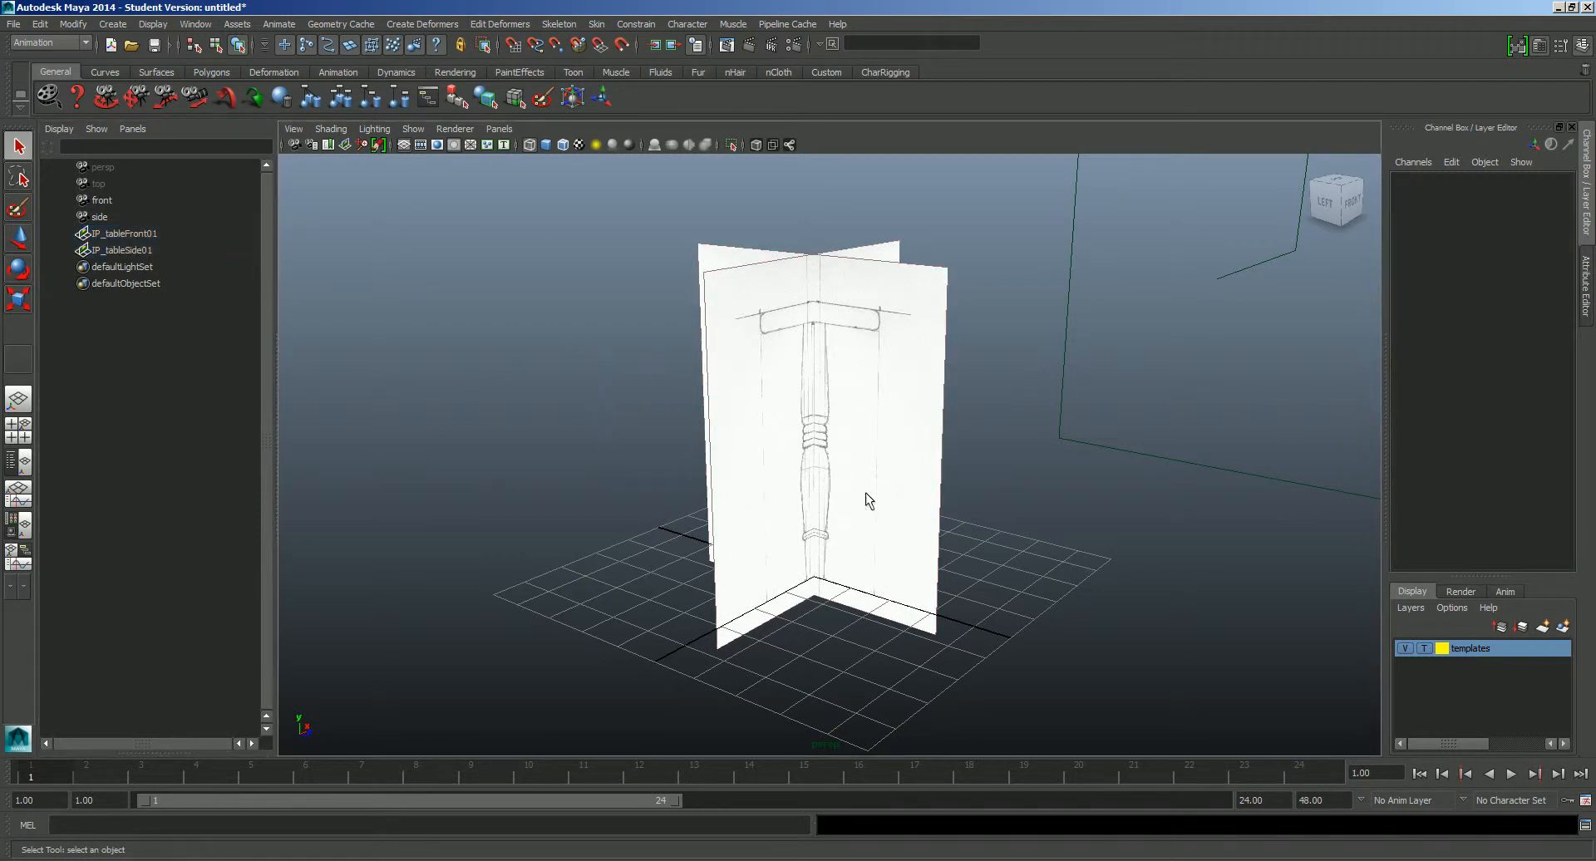
pyautogui.moveTo(844, 535)
pyautogui.keyDown('alt'); pyautogui.mouseDown()
pyautogui.moveTo(855, 527)
pyautogui.moveTo(826, 535)
pyautogui.mouseUp(); pyautogui.keyUp('alt')
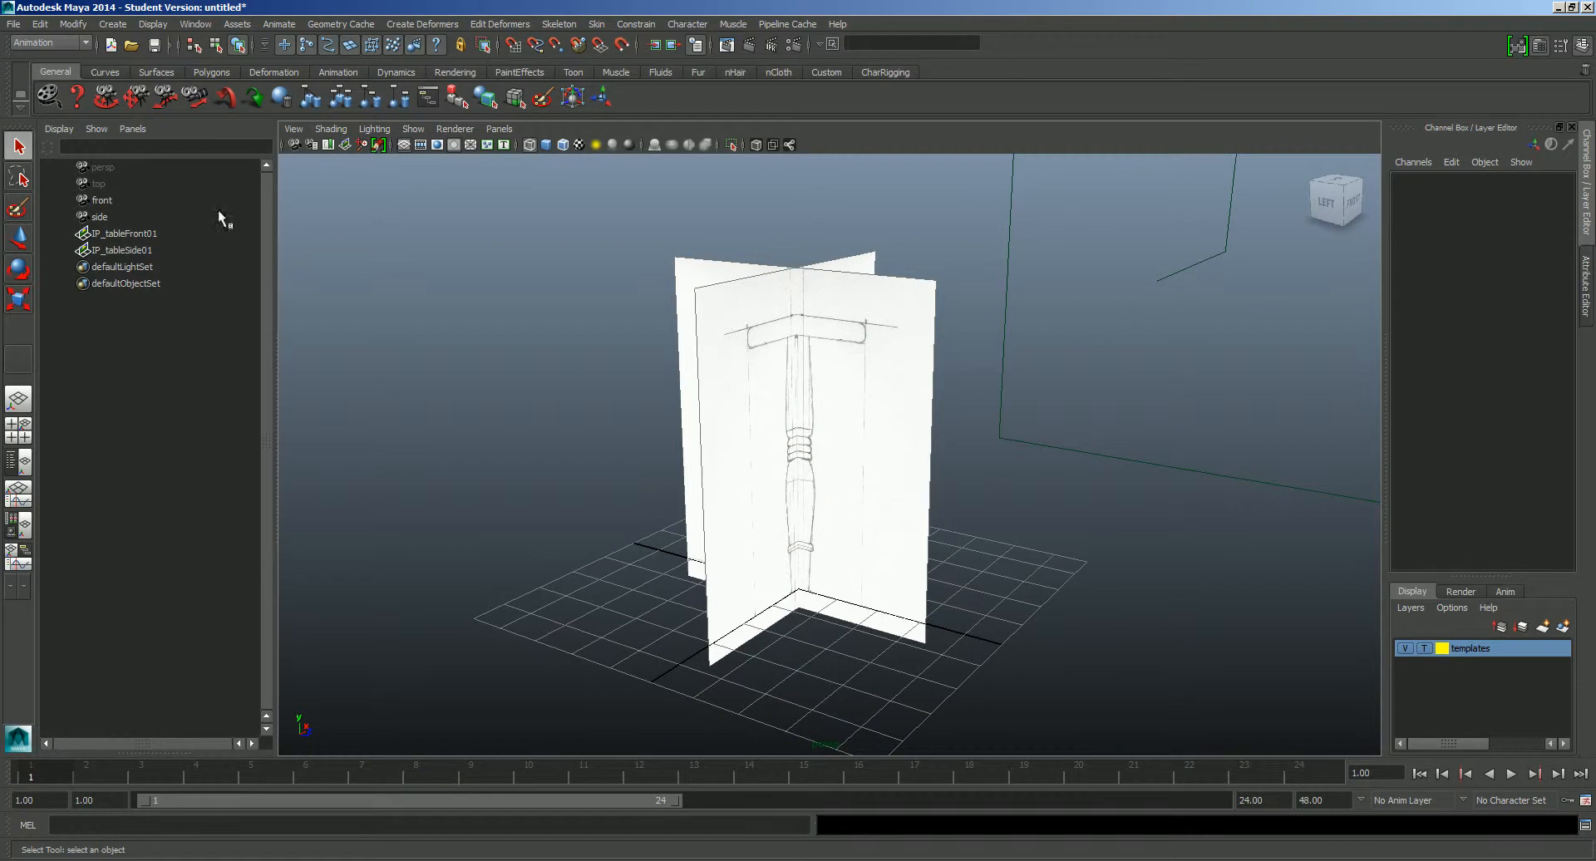
# Step: Save the scene as the Maya ASCII file wkshop_templates_01 in the project's scenes folder, accepting the student version notice
pyautogui.click(16, 24)
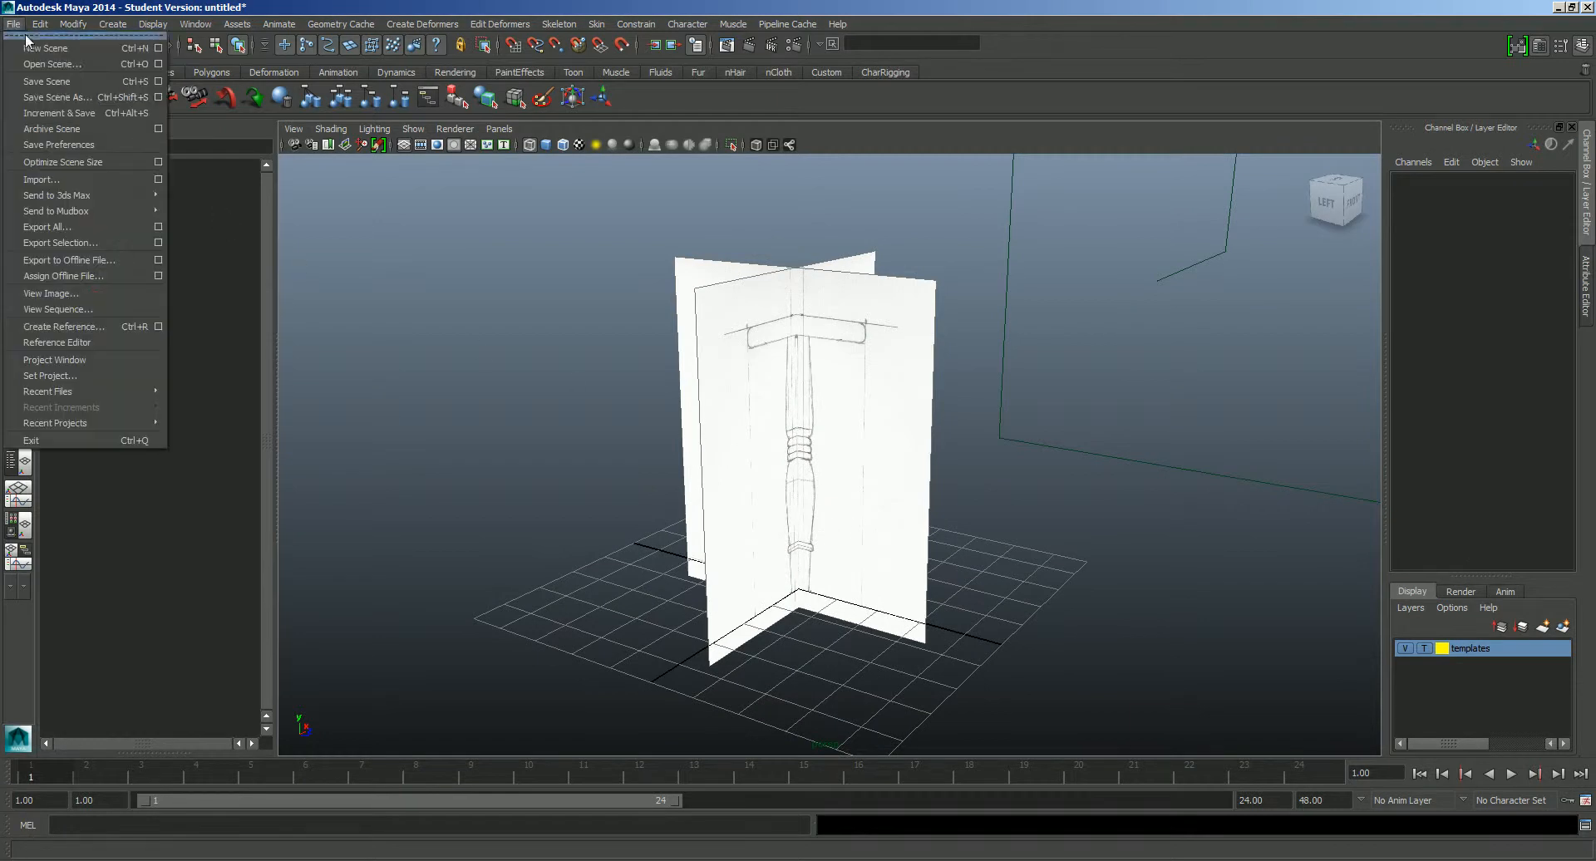
pyautogui.click(52, 97)
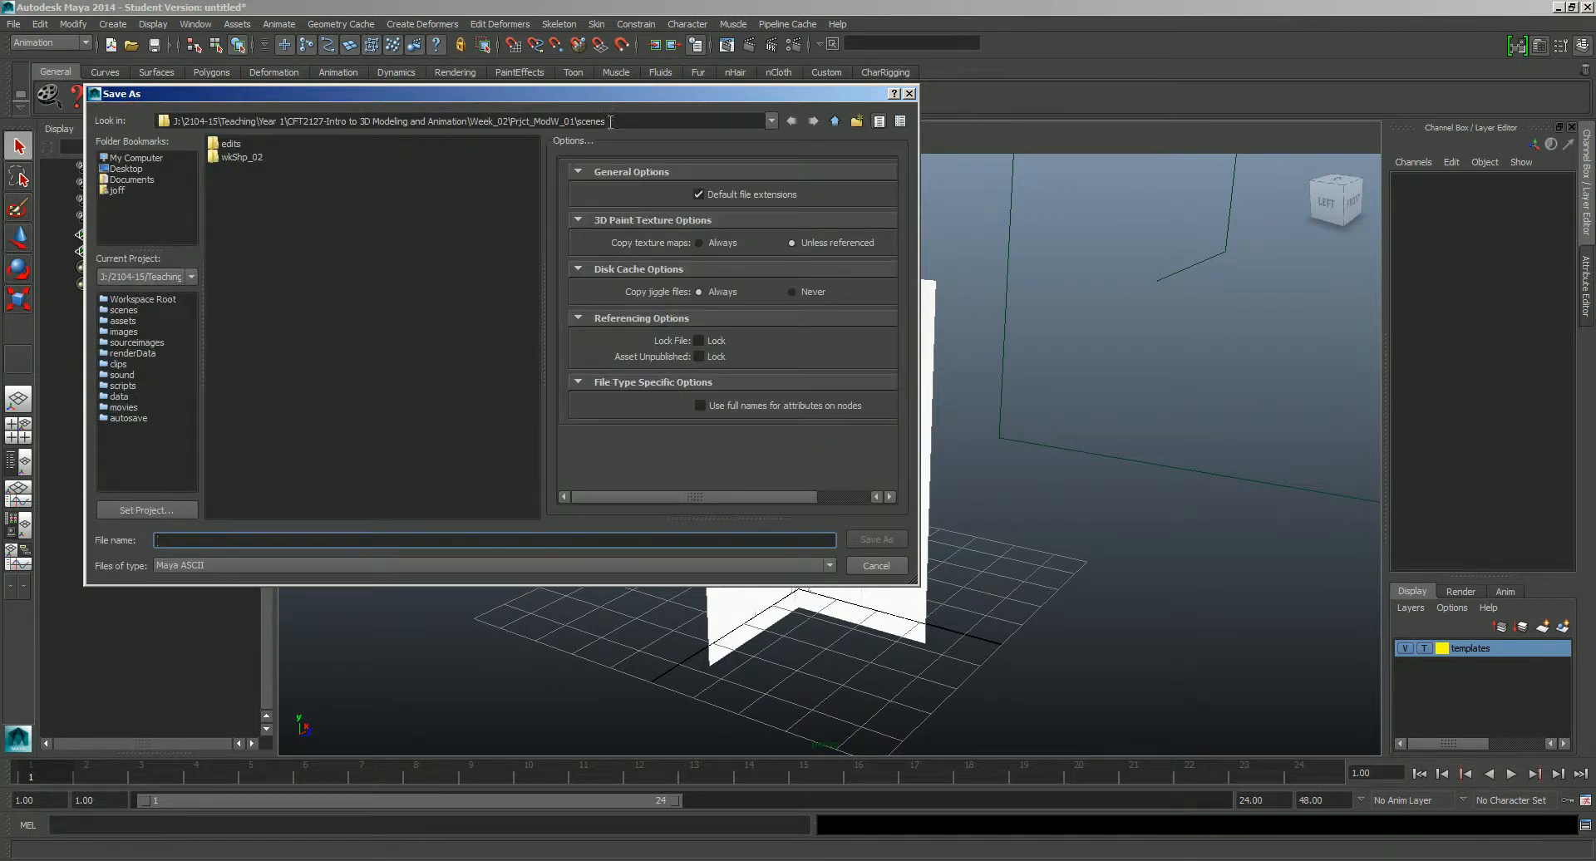
pyautogui.click(201, 565)
pyautogui.click(200, 580)
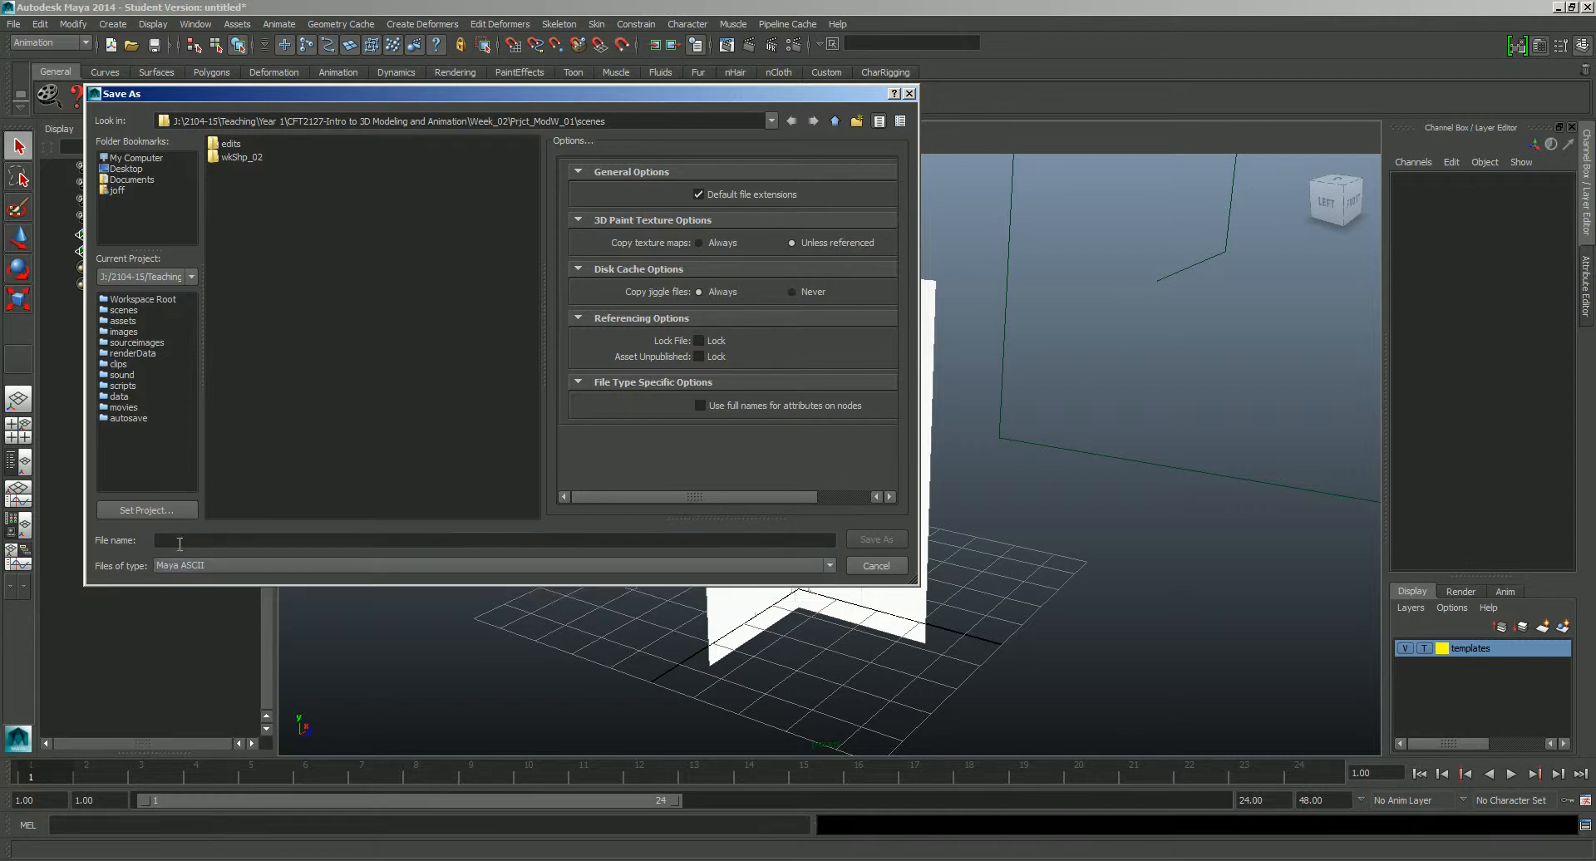
pyautogui.click(177, 540)
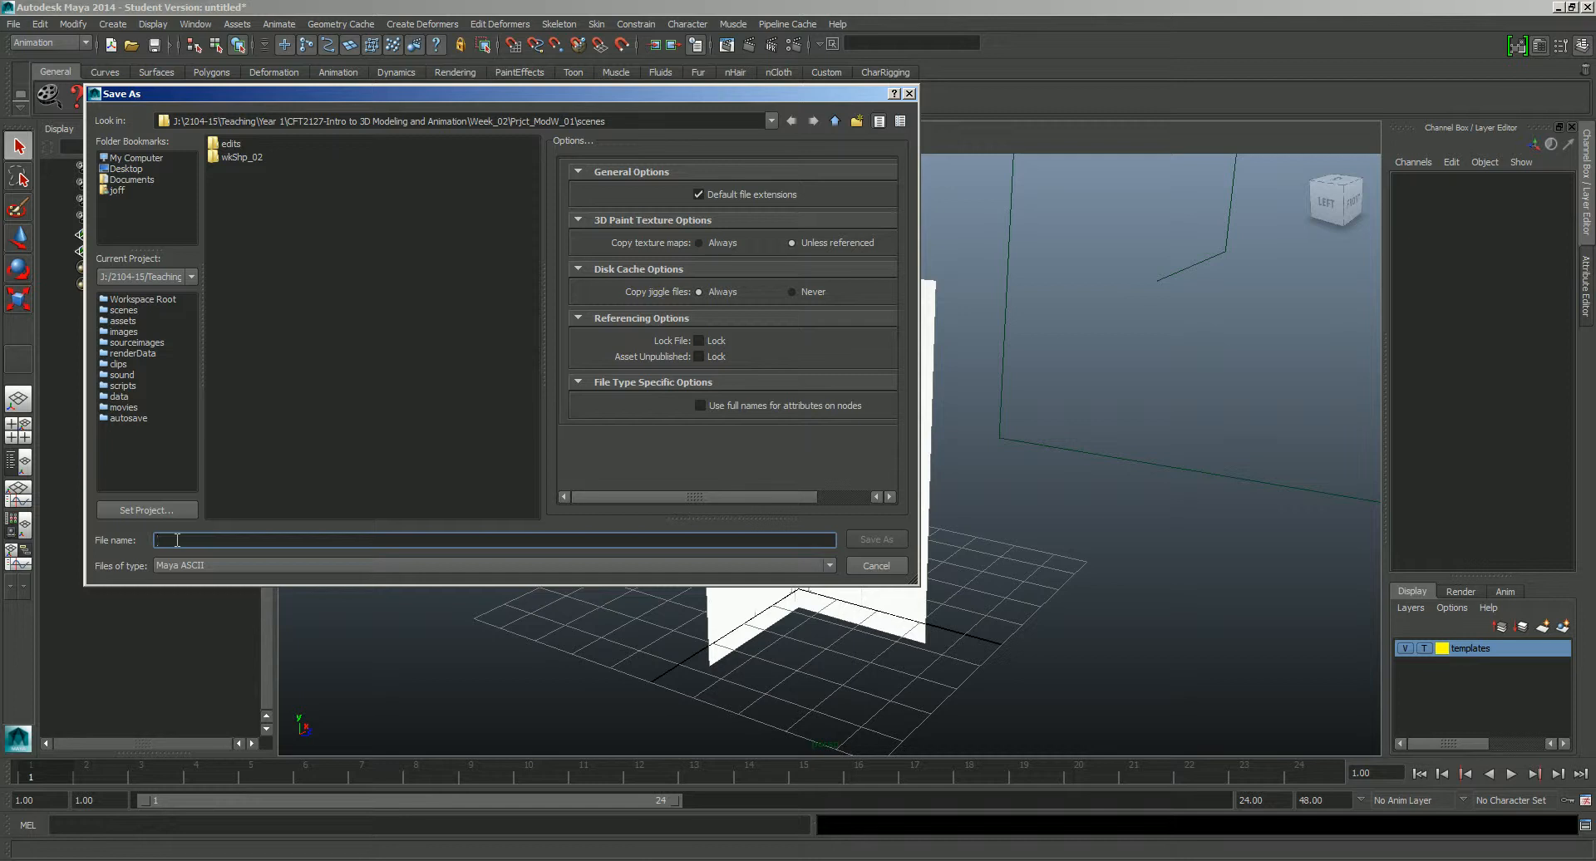
pyautogui.write('wks')
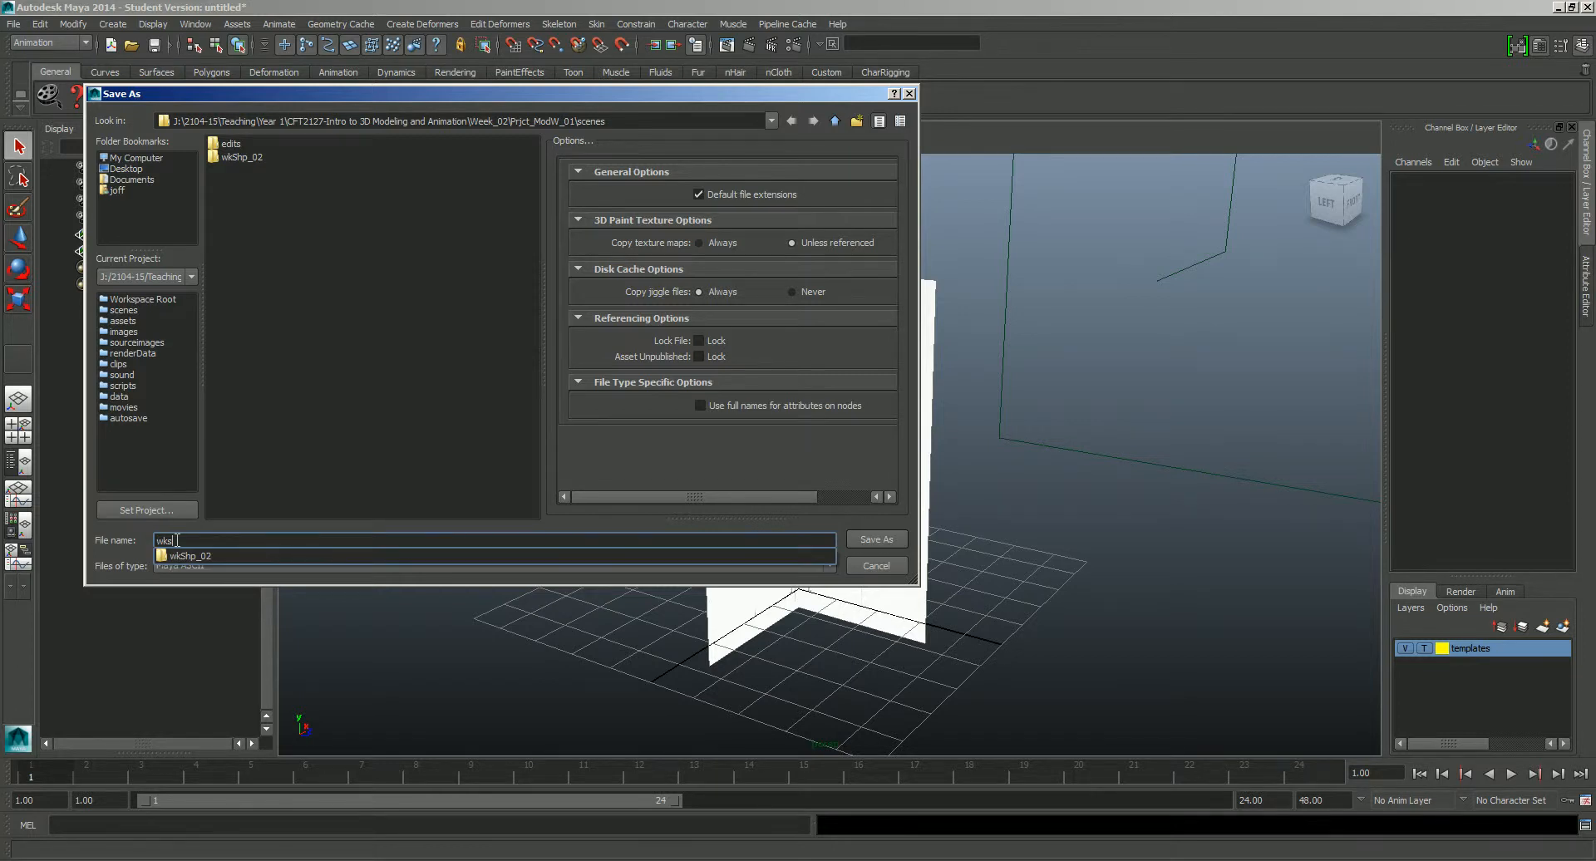
pyautogui.write('hp')
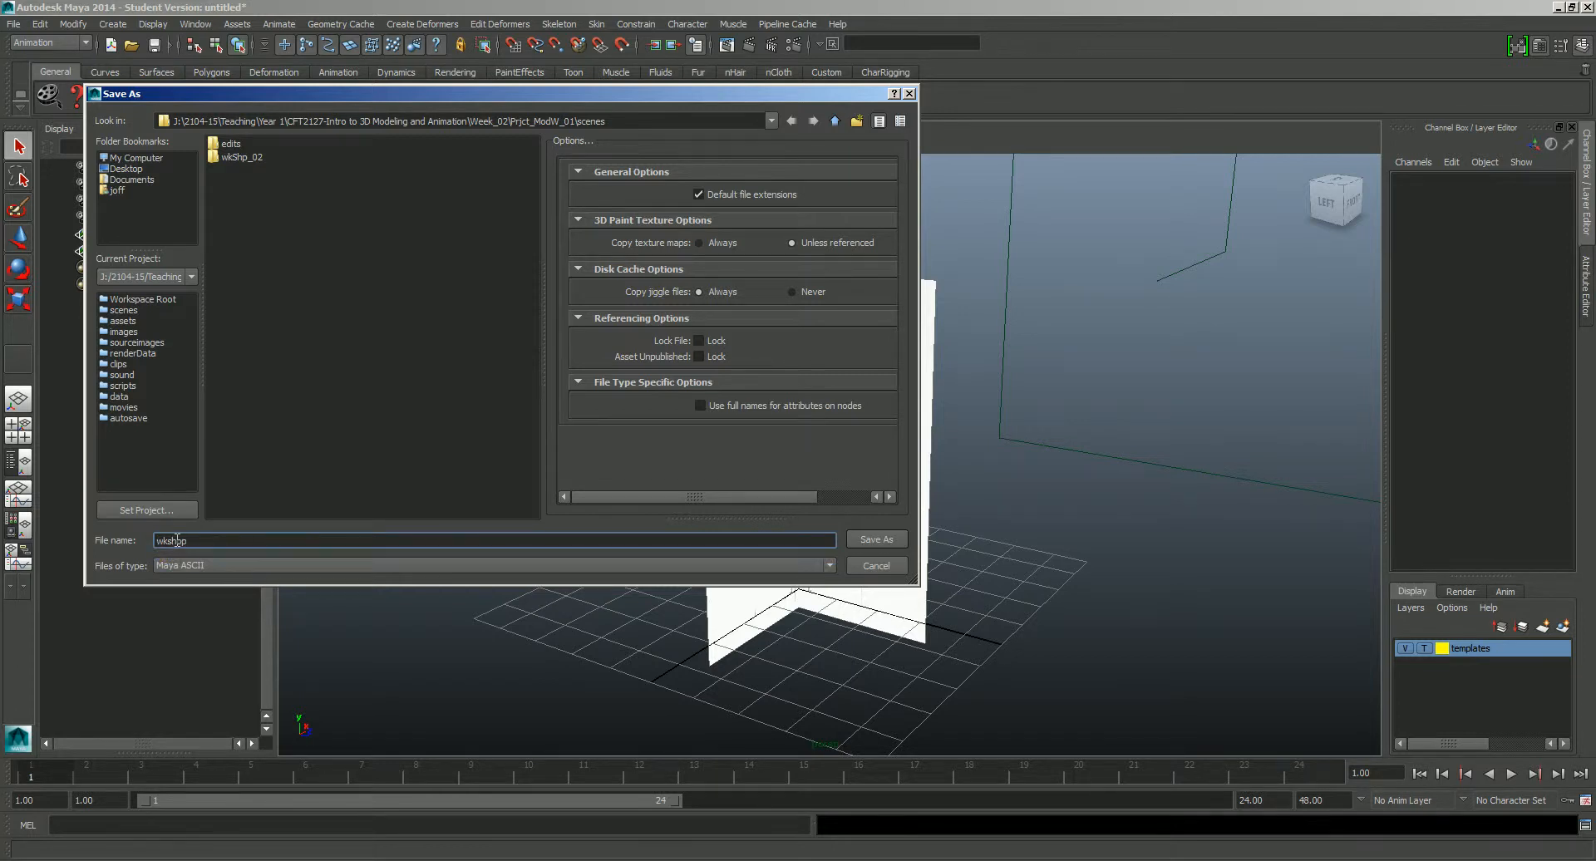
pyautogui.write('_templates_01')
pyautogui.press('Return')
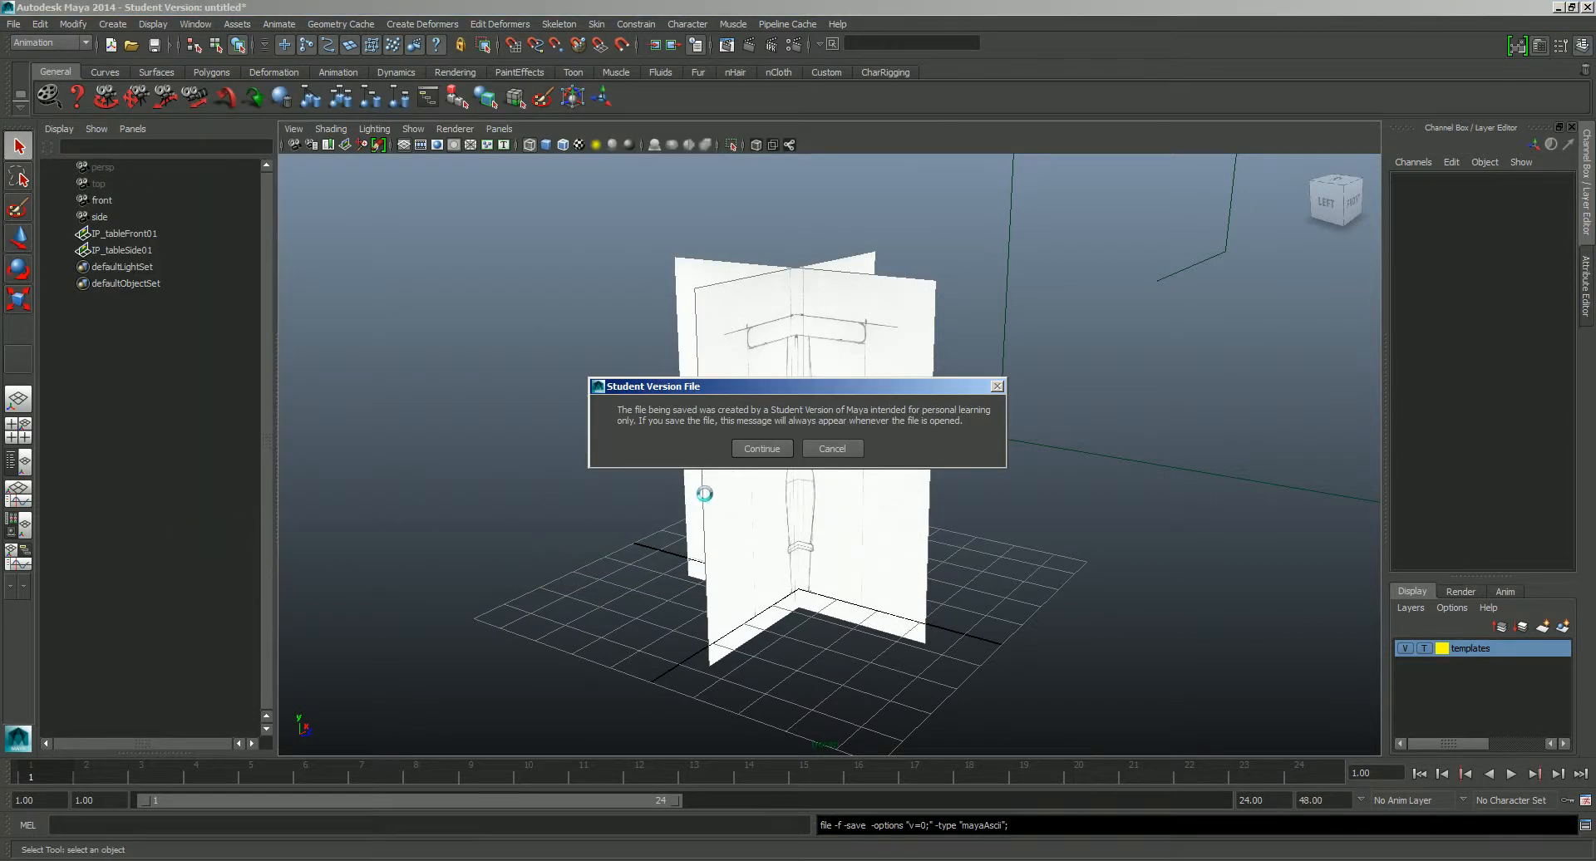
pyautogui.click(760, 449)
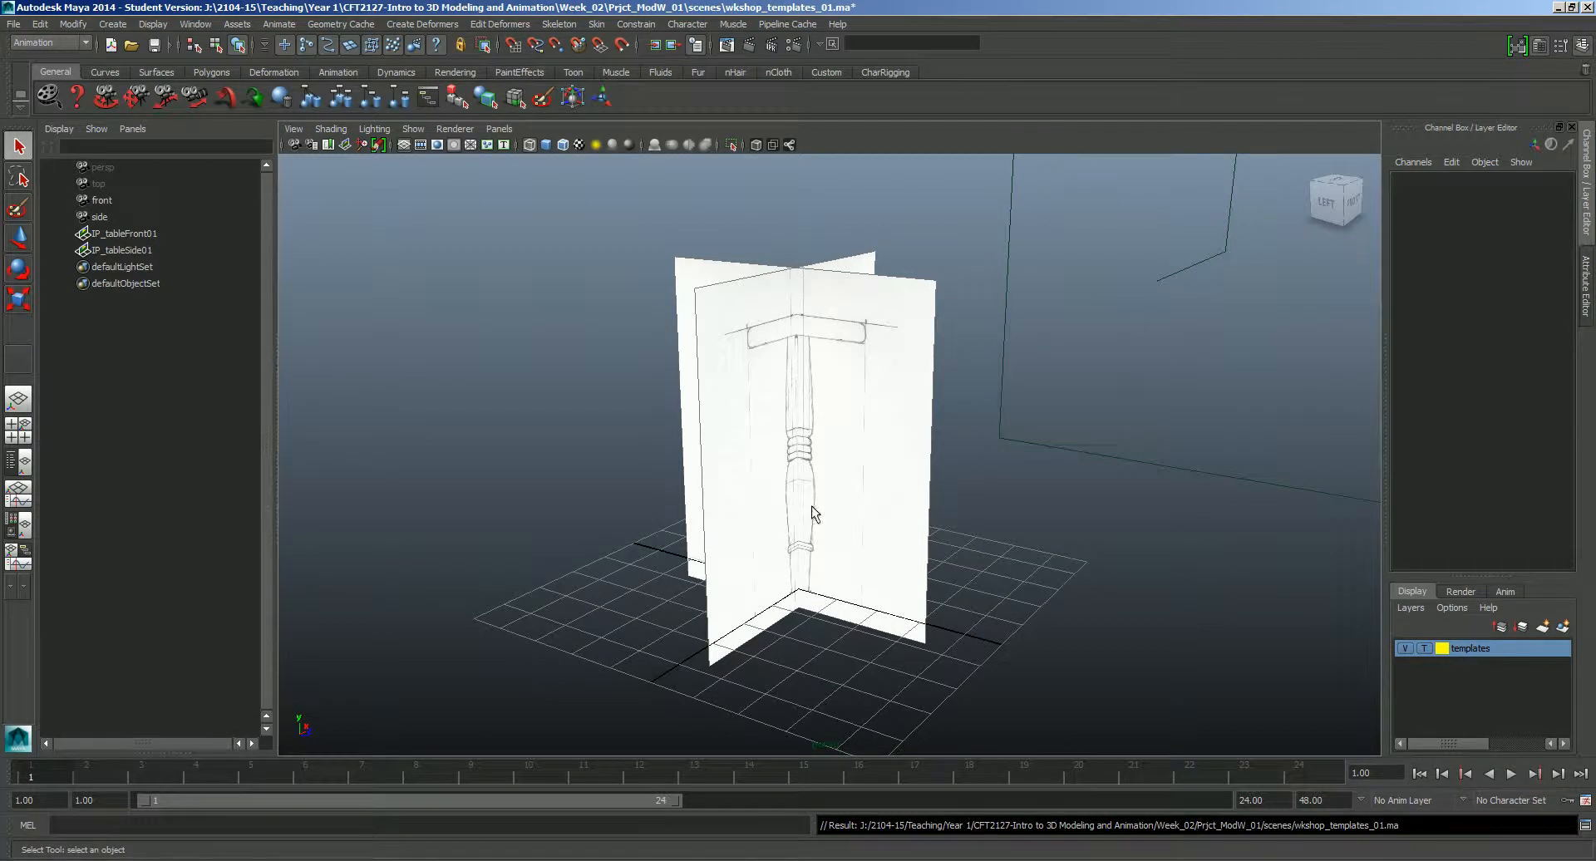
pyautogui.moveTo(816, 515)
pyautogui.keyDown('alt'); pyautogui.mouseDown()
pyautogui.moveTo(823, 488)
pyautogui.moveTo(833, 505)
pyautogui.mouseUp(); pyautogui.keyUp('alt')
pyautogui.moveTo(832, 499)
pyautogui.keyDown('alt'); pyautogui.mouseDown(button='middle')
pyautogui.moveTo(777, 498)
pyautogui.moveTo(826, 508)
pyautogui.mouseUp(button='middle'); pyautogui.keyUp('alt')
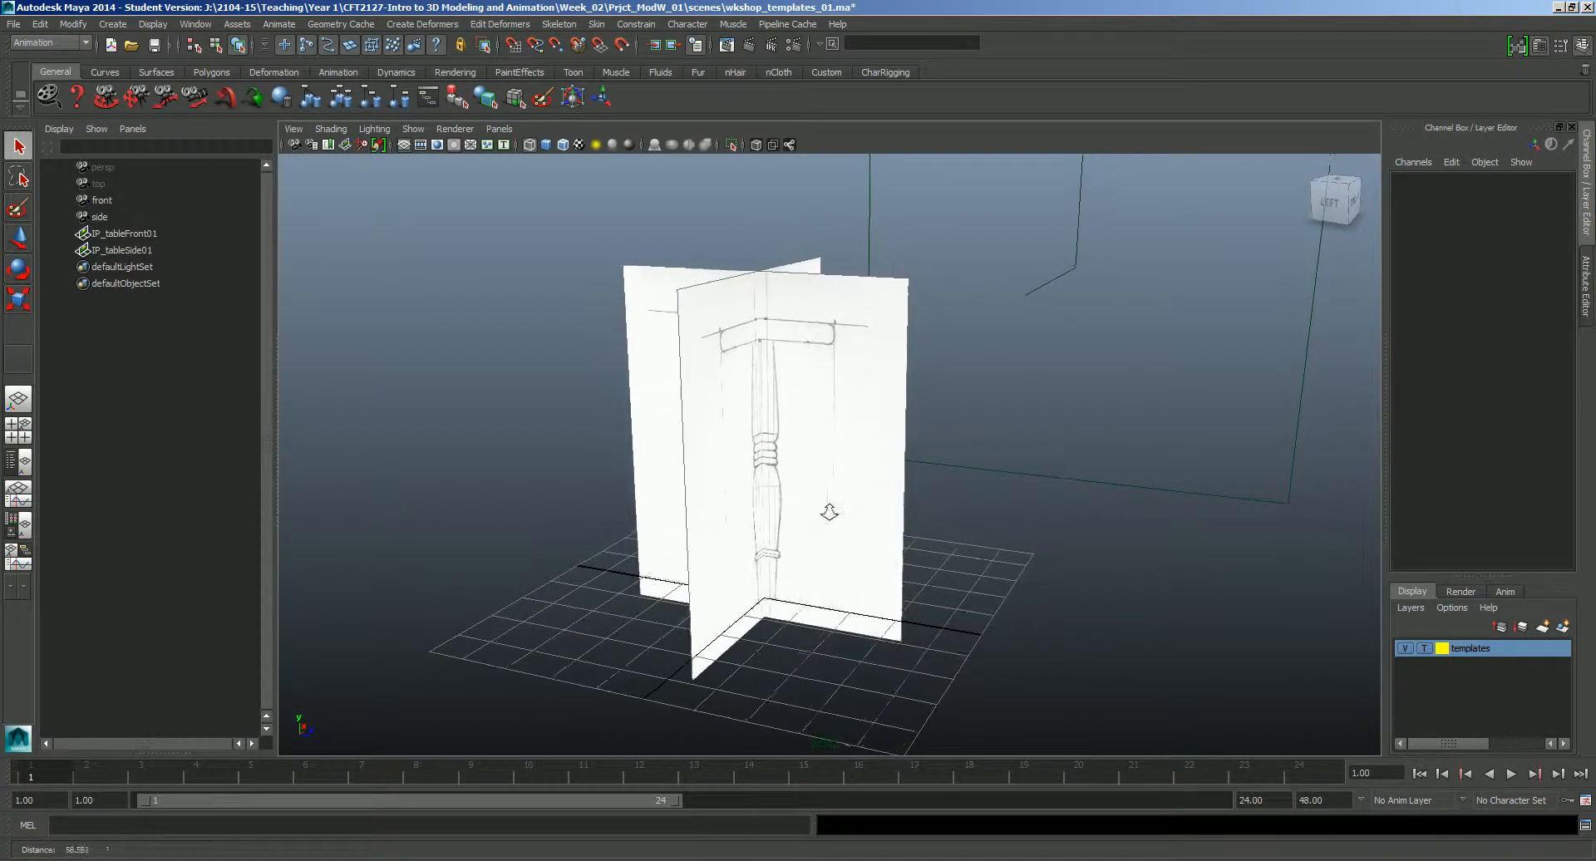
pyautogui.scroll(2, 831, 524)
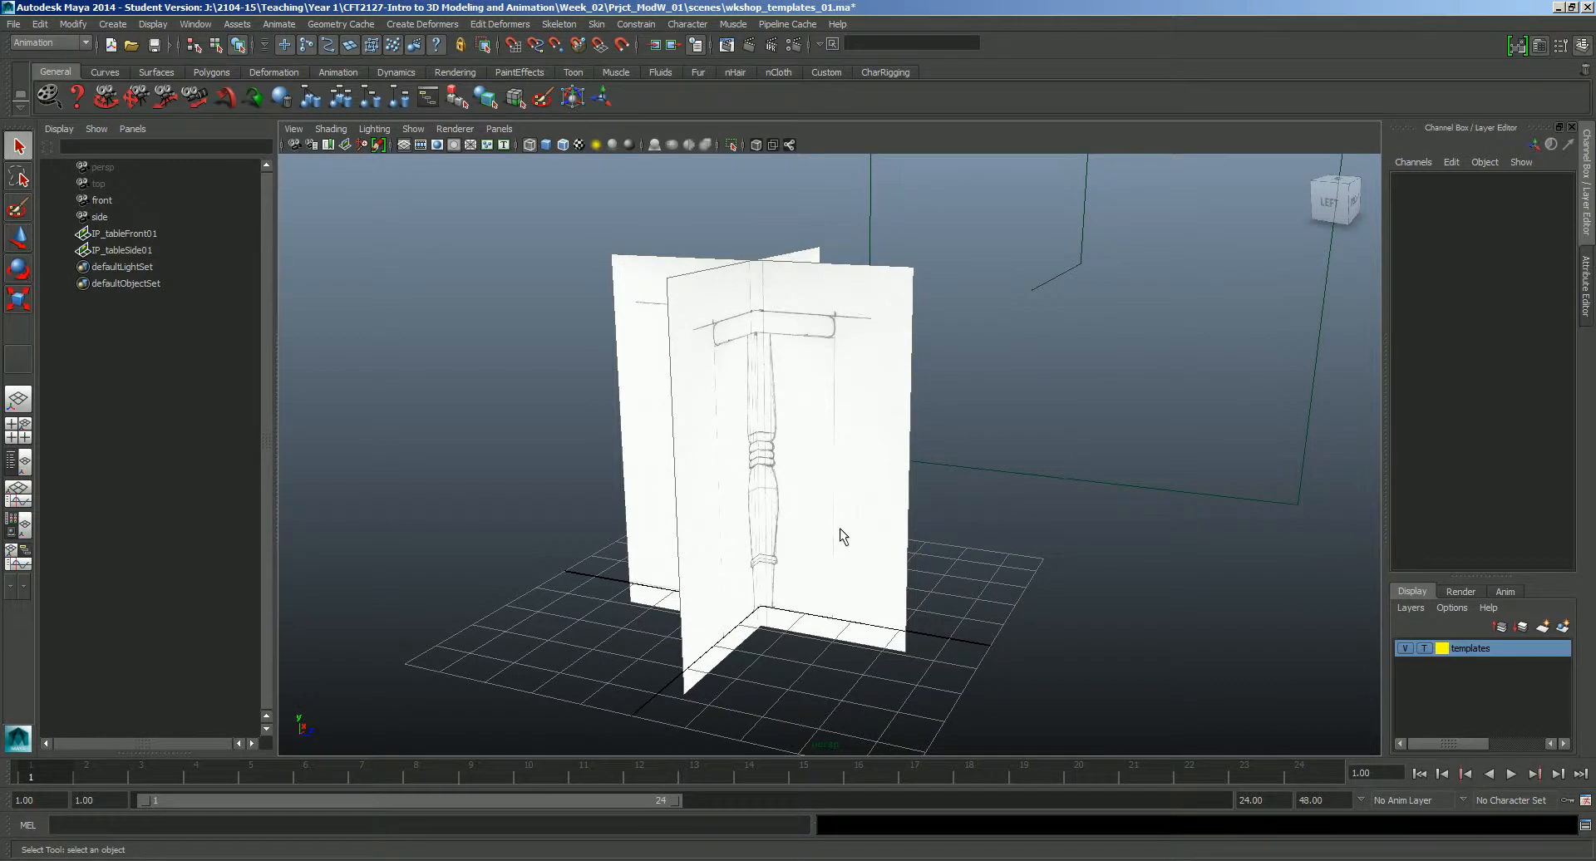